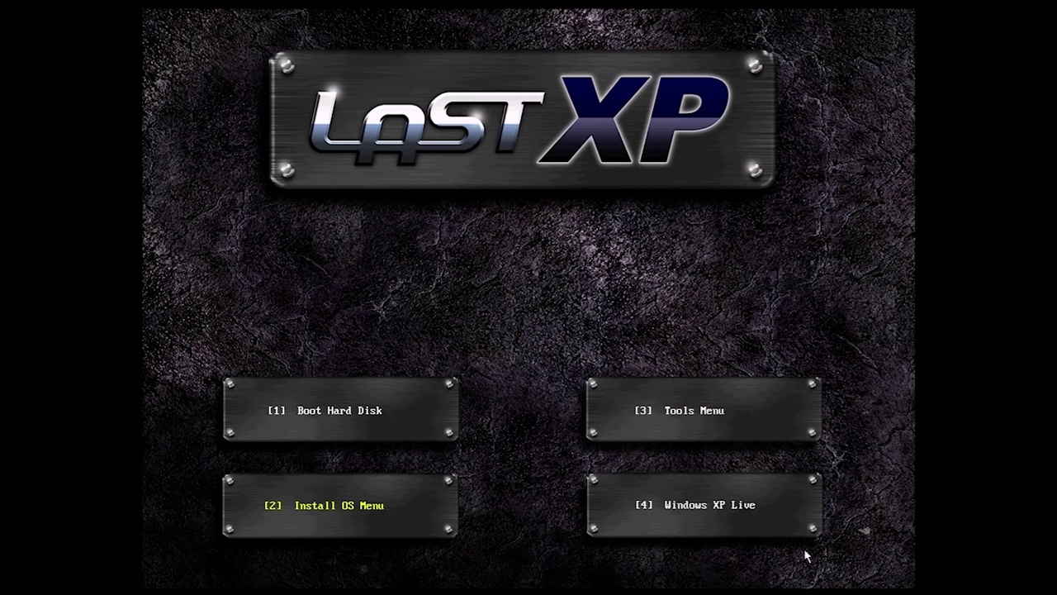
Step: Boot the full Windows XP Live environment, and dismiss its ready-to-use message and the virtual memory warning
click(649, 524)
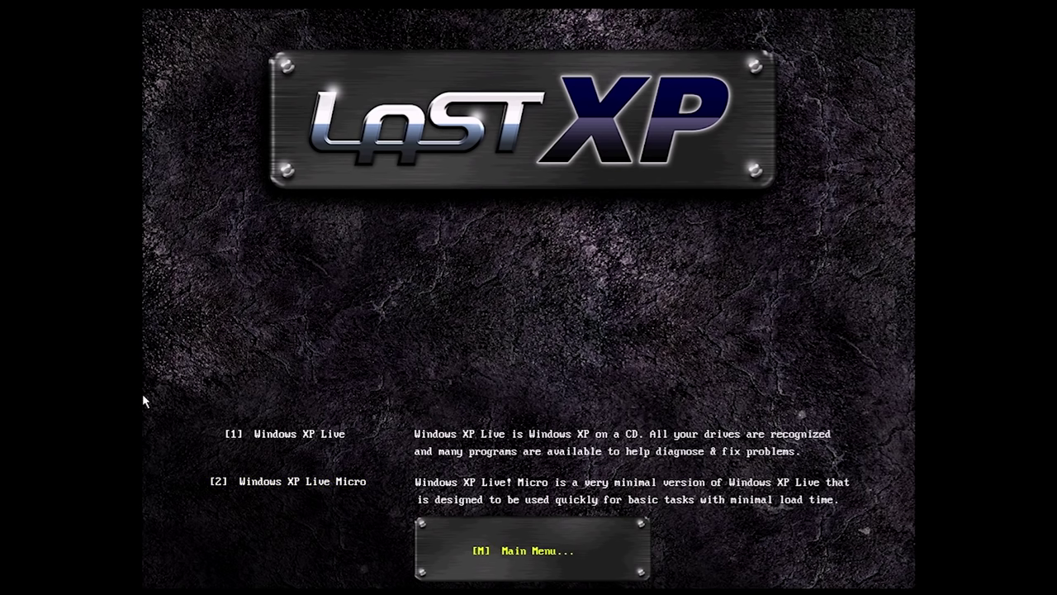
click(207, 445)
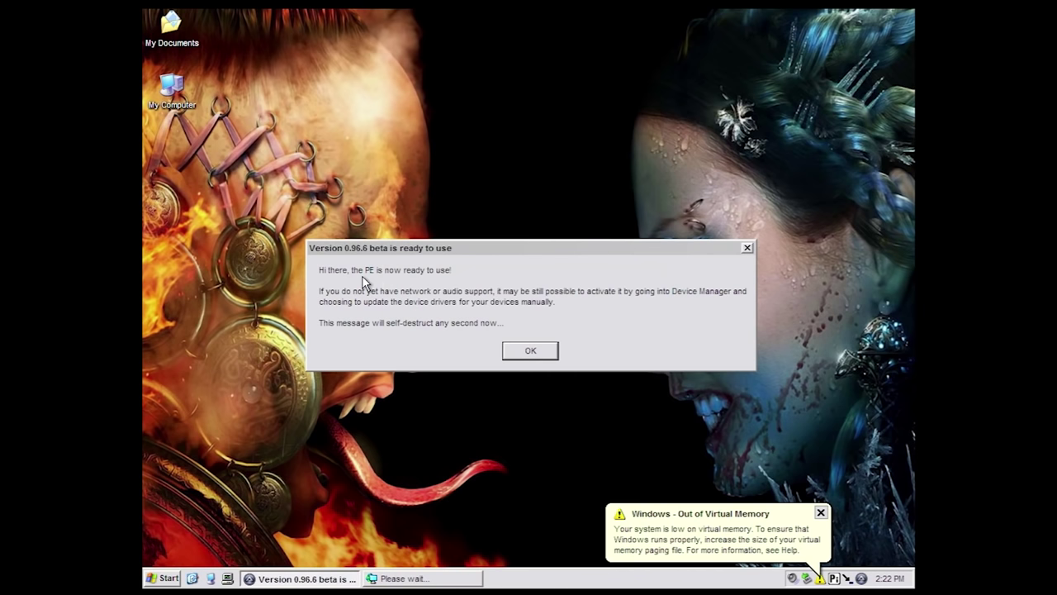
click(523, 347)
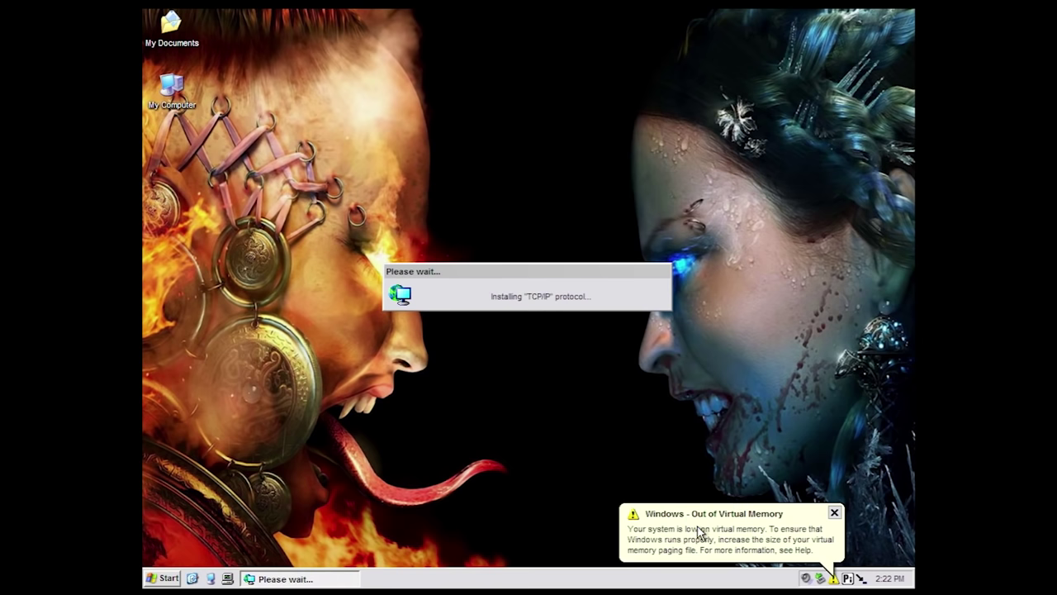
click(834, 512)
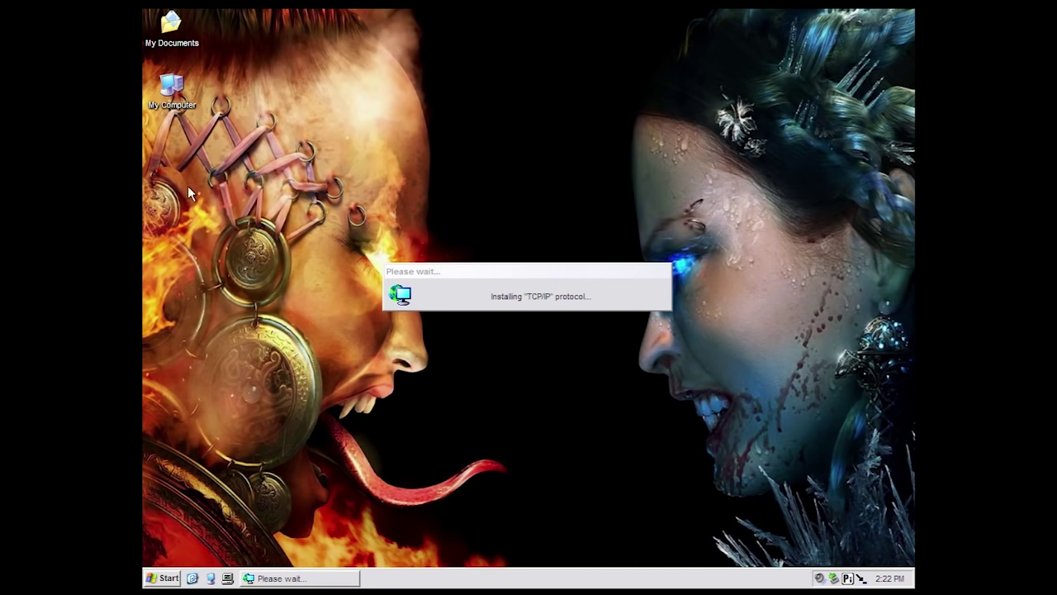
Step: Browse the installed program categories, including CD & DVD, Diagnostic, Files, Games and Security, and move the network installation window aside
click(167, 578)
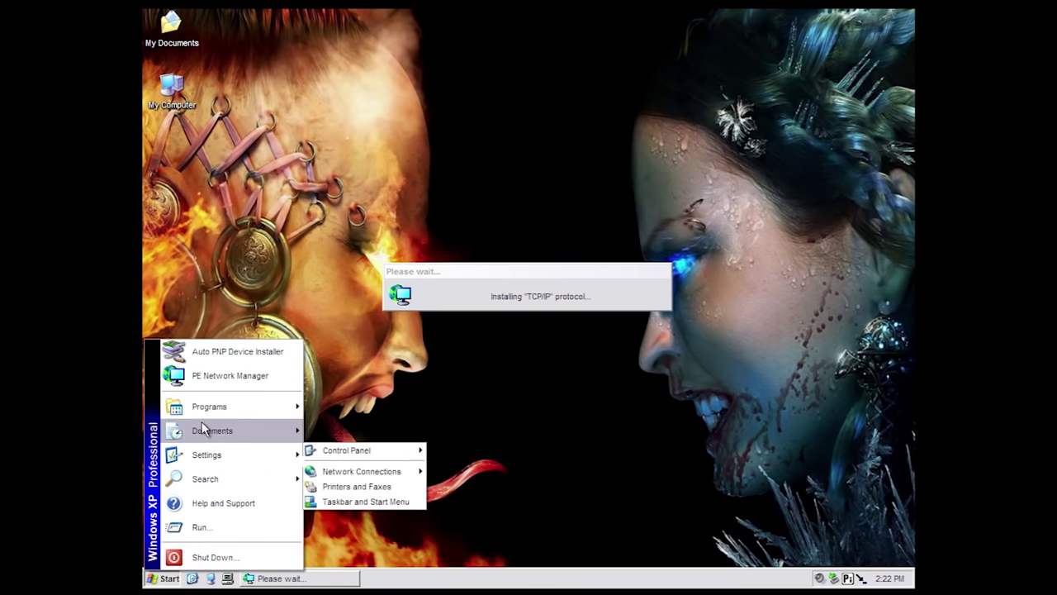
mouse_move(207, 404)
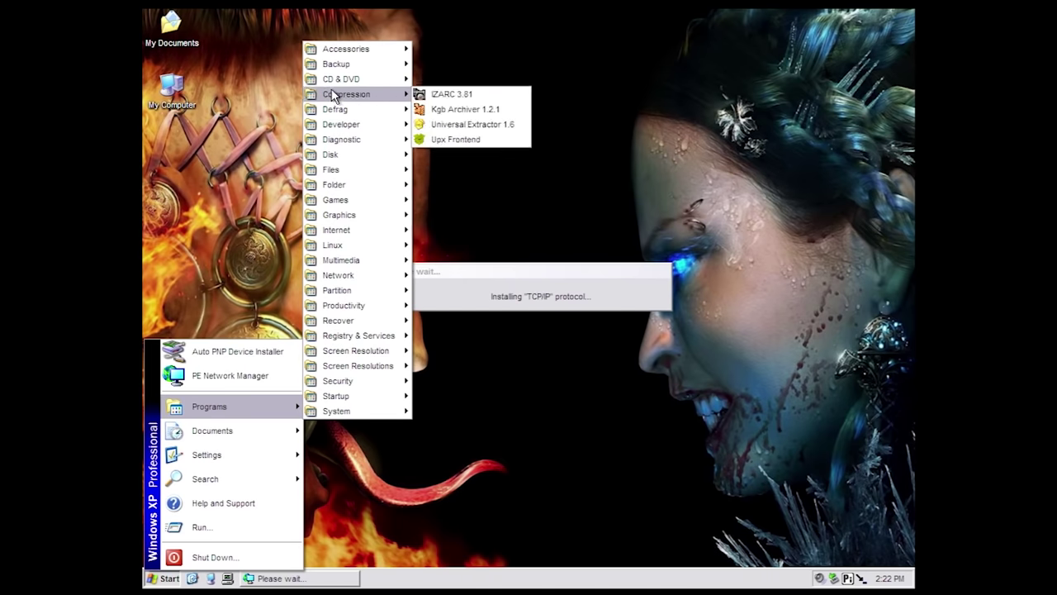
mouse_move(337, 83)
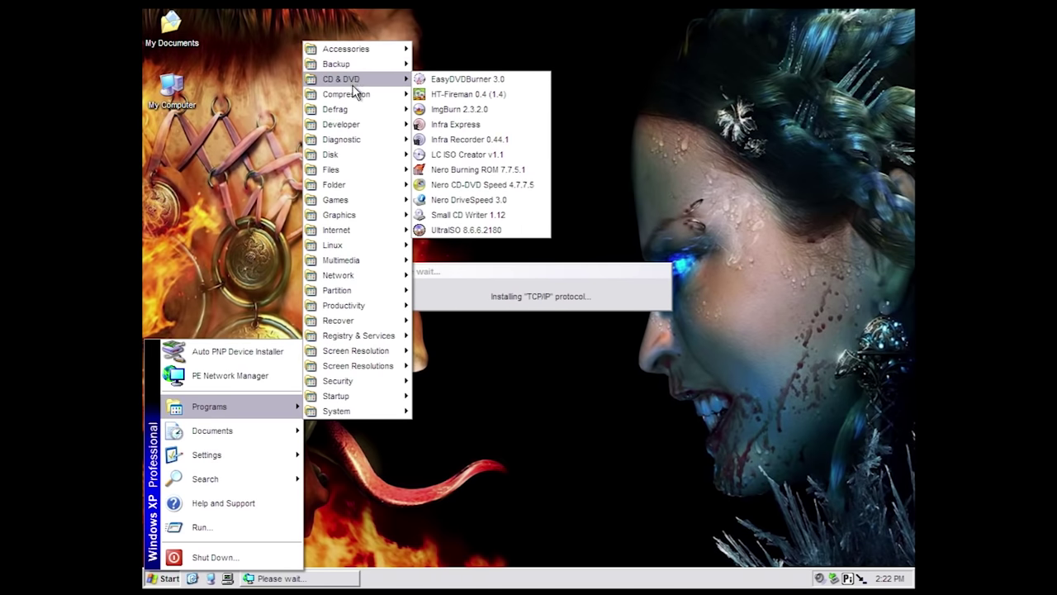
mouse_move(357, 126)
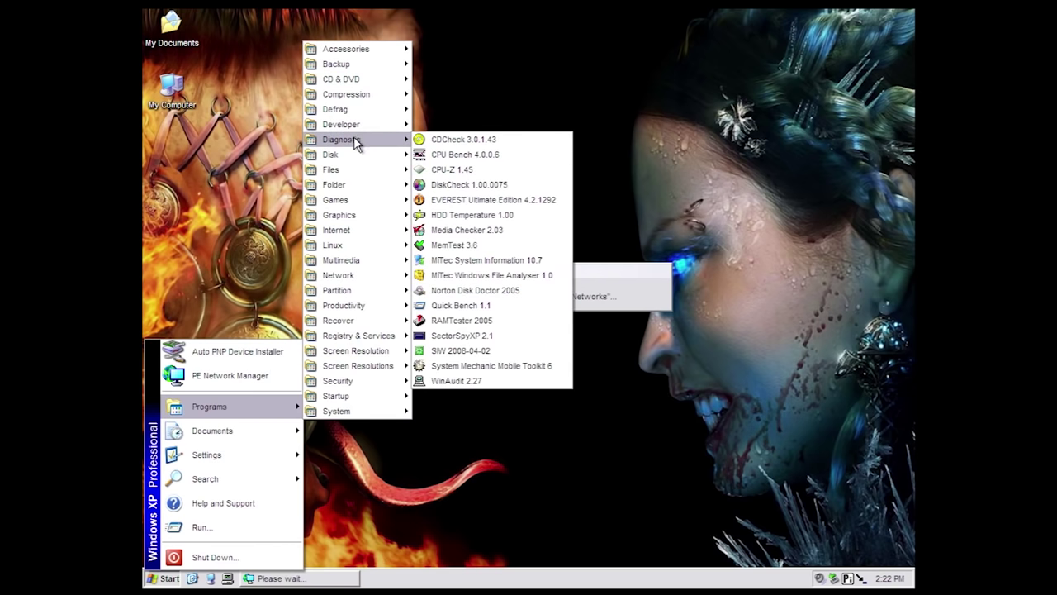
mouse_move(364, 159)
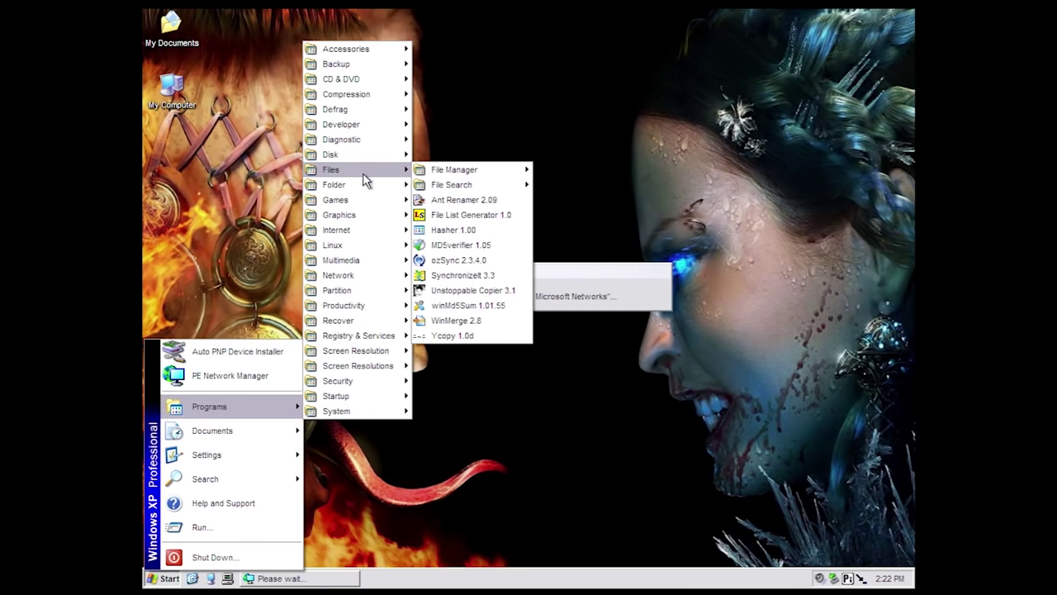
mouse_move(364, 186)
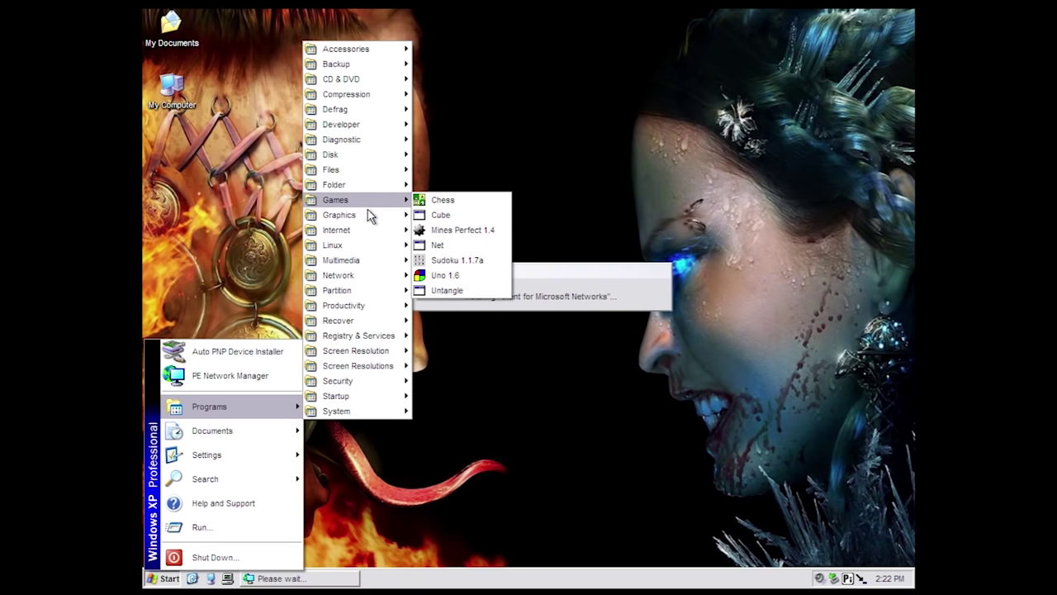
mouse_move(368, 356)
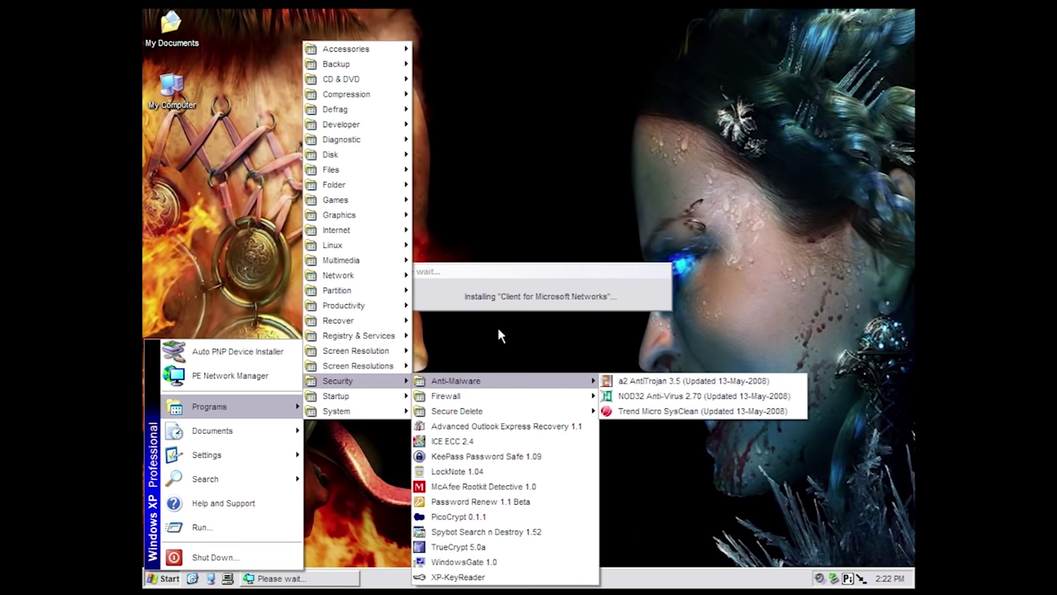
click(486, 282)
drag(489, 278, 534, 275)
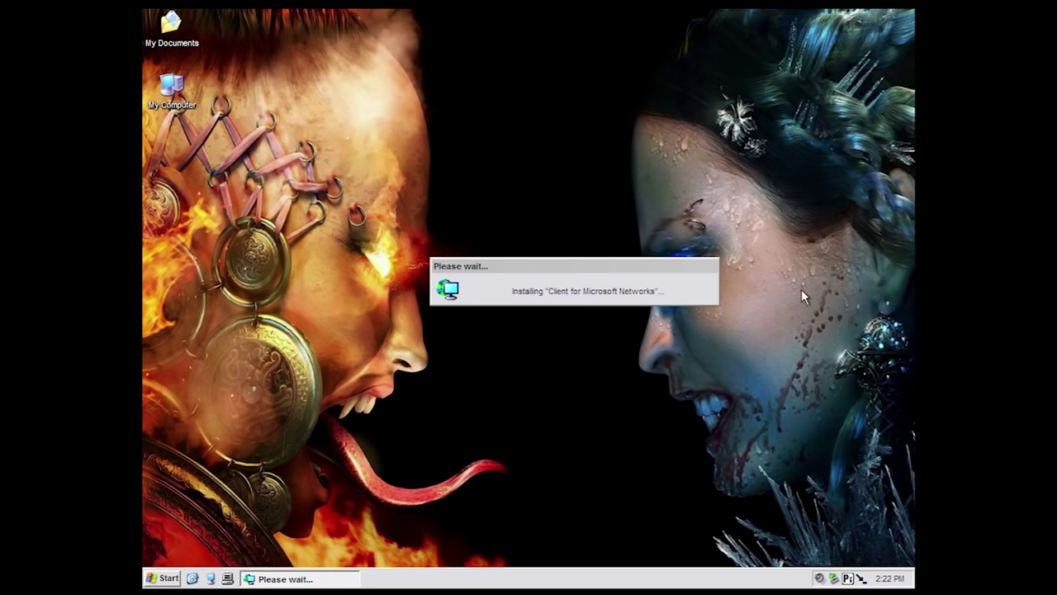
Step: Try to display the Windows version by running the winver command
click(168, 578)
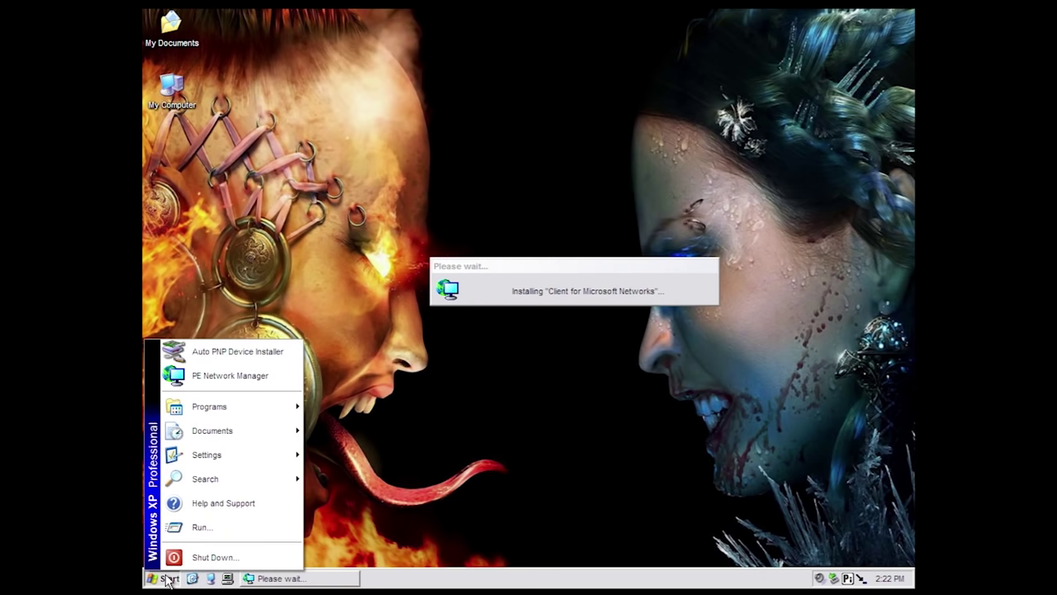
click(208, 523)
text(winer)
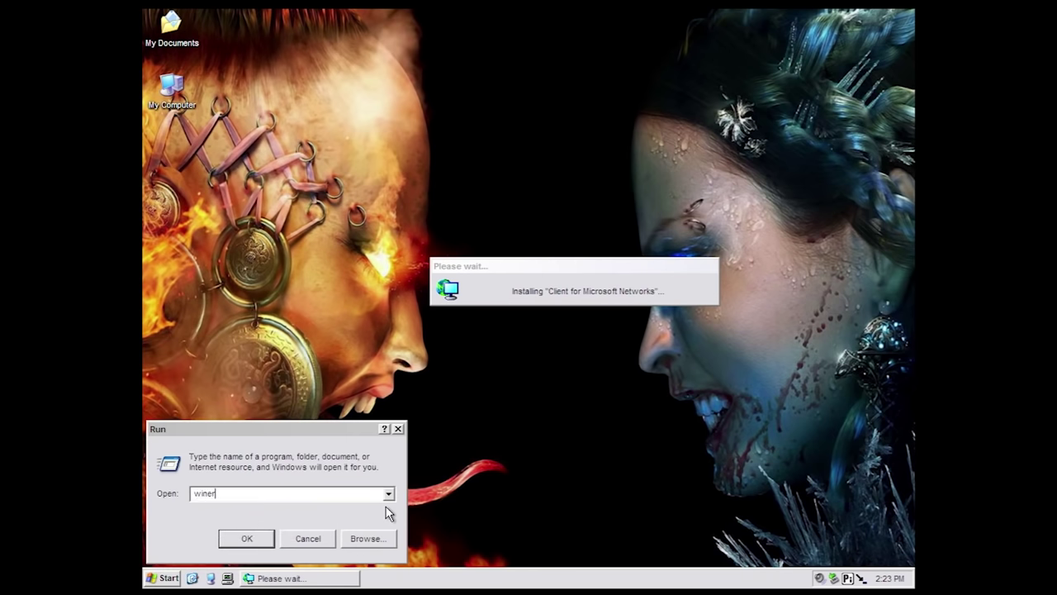
key(Return)
key(Return)
text(winver)
key(Return)
key(Return)
click(316, 534)
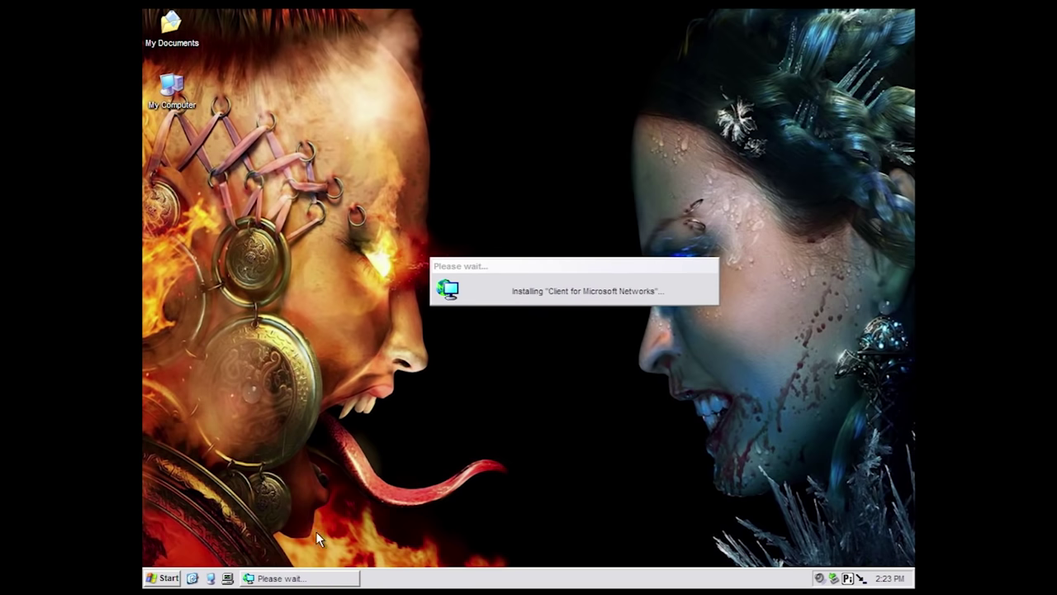
Step: Run cmd to open a command prompt and check the Windows version with the ver command
click(170, 578)
click(240, 513)
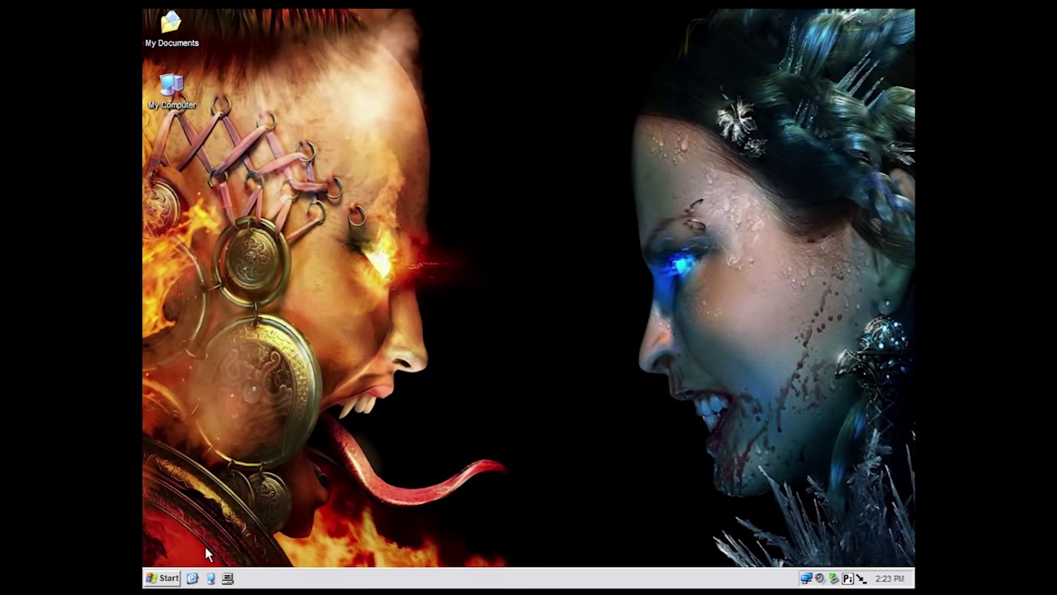
click(172, 578)
click(185, 535)
text(cmd)
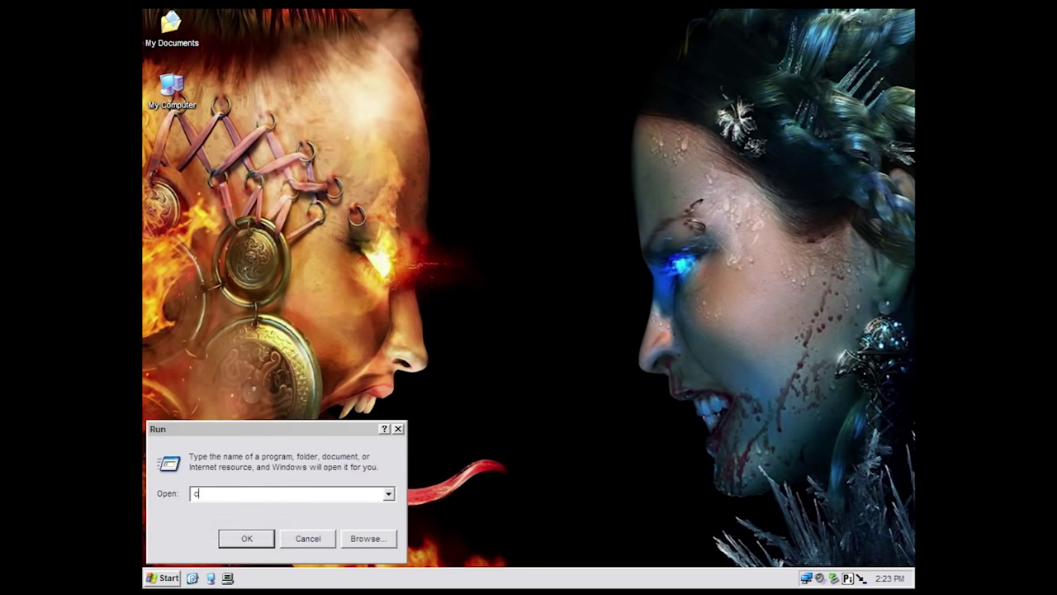
key(Return)
text(ver)
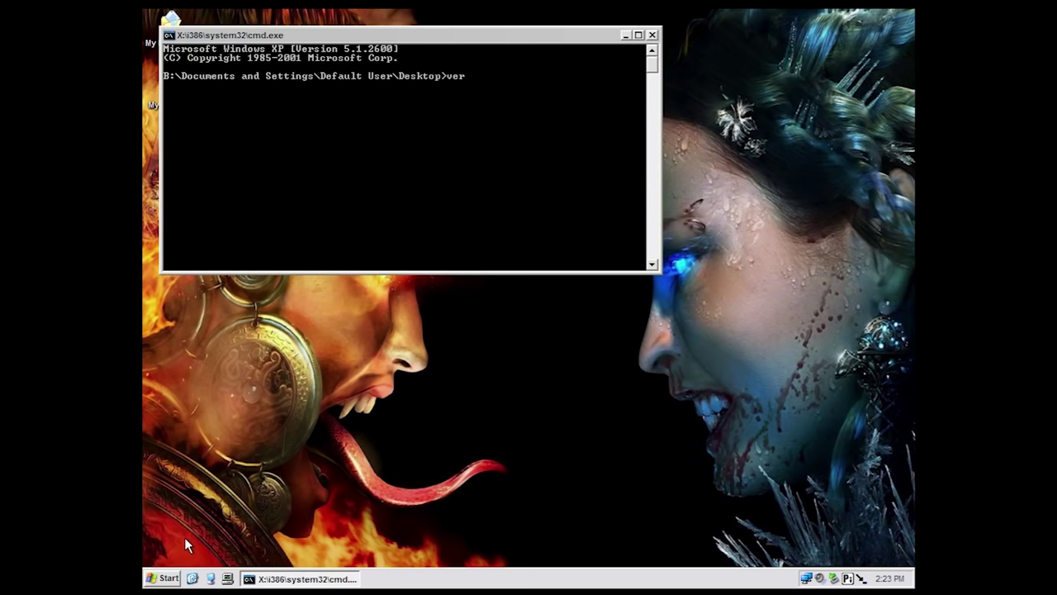
key(Return)
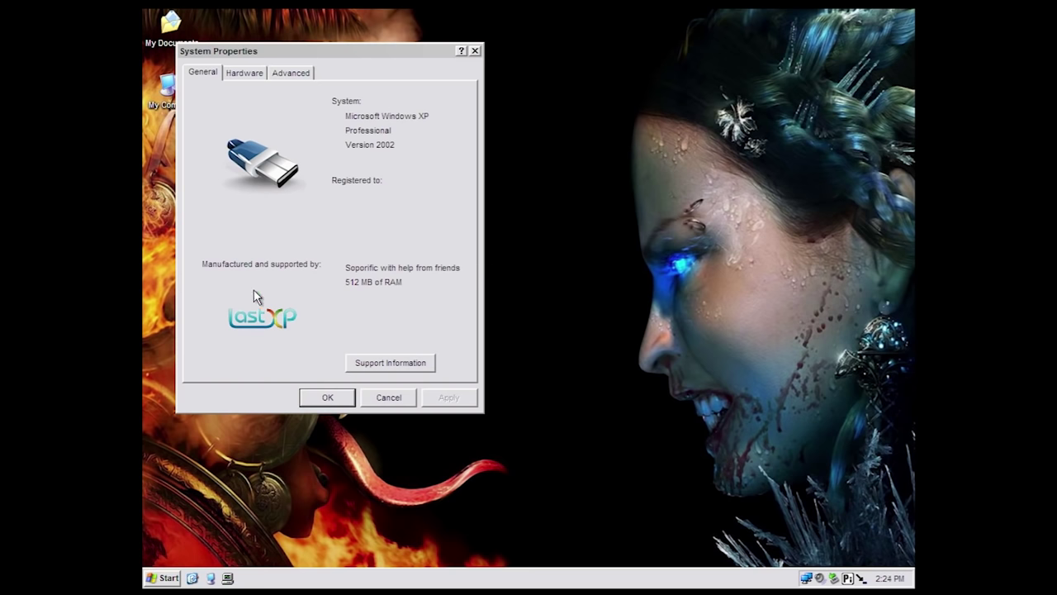
Step: Review the Hardware, Advanced and General pages of System Properties and close the dialog without changes
click(244, 73)
click(289, 73)
click(203, 73)
click(389, 394)
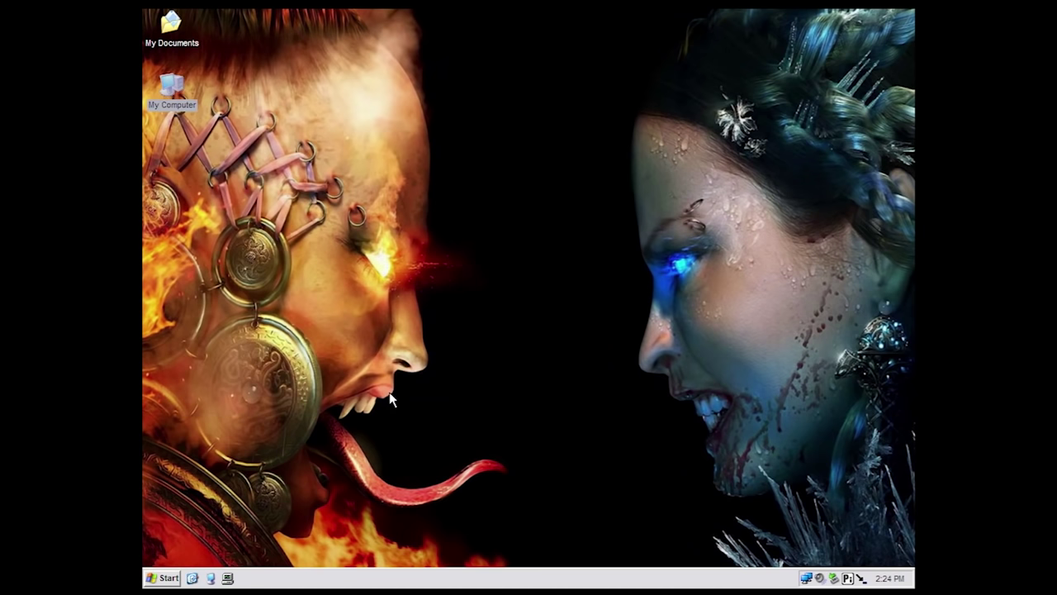
Step: Restart the Windows XP Live session to return to the LastXP boot menu
click(171, 580)
click(170, 580)
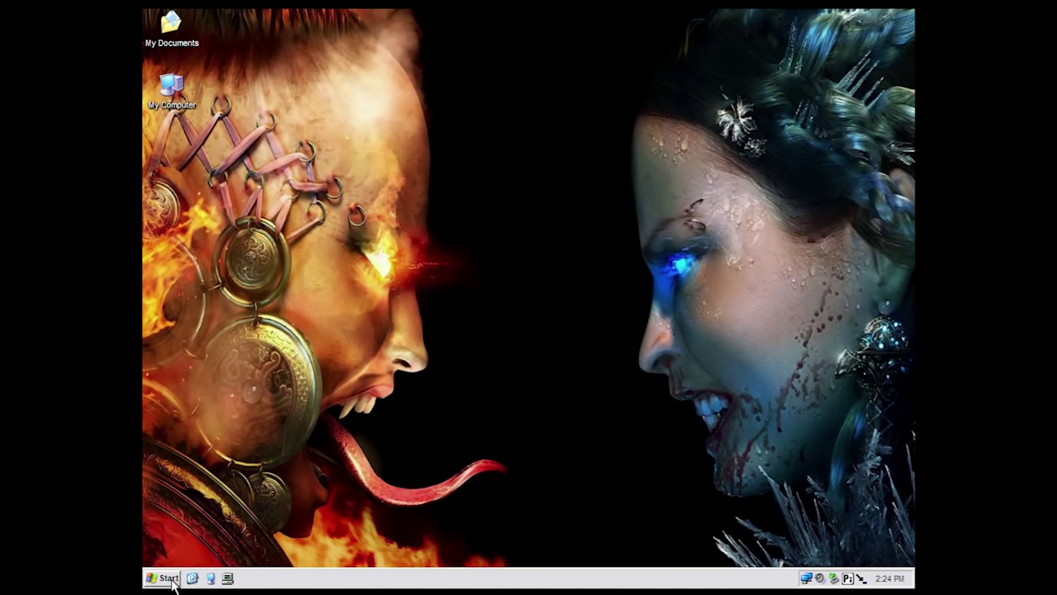
click(170, 579)
click(213, 556)
click(479, 248)
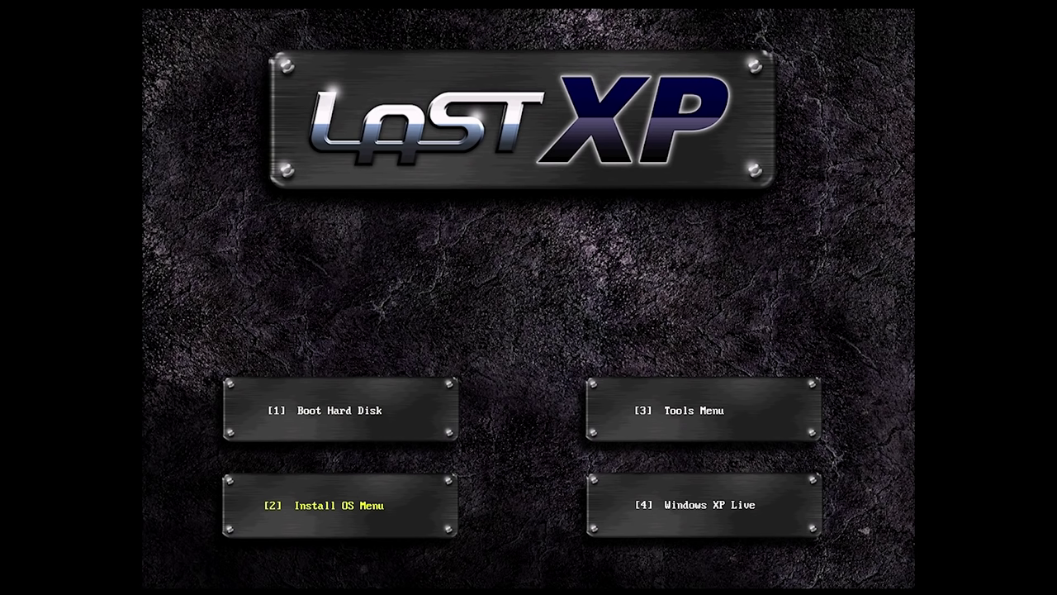
Step: Start Hiren's Boot Disk 9.5 from the LastXP tools and open its File Managers list
click(694, 398)
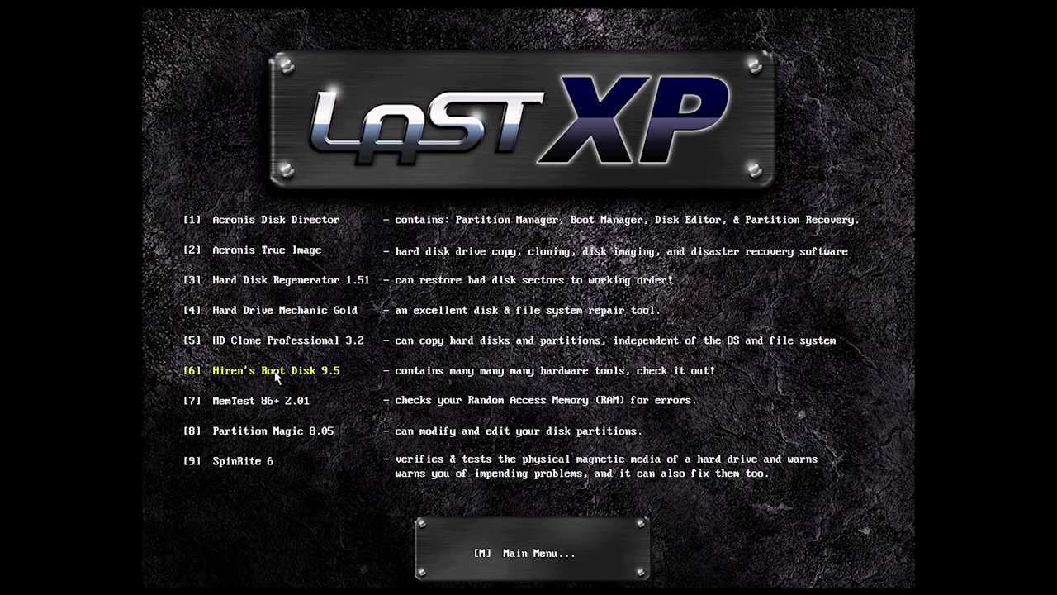
click(276, 373)
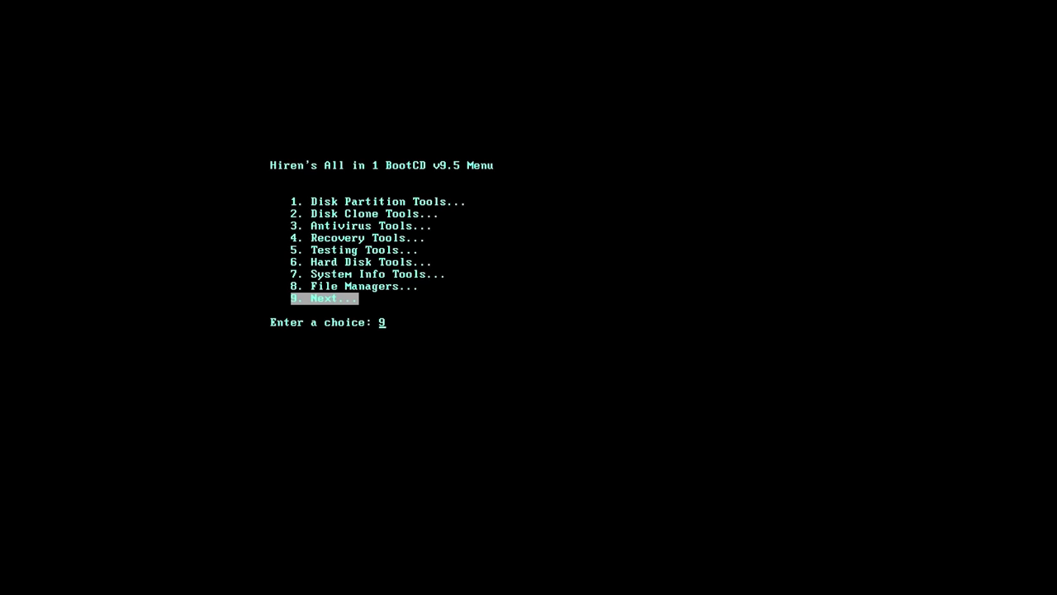
key(Up)
key(Up)
key(Up)
key(Up)
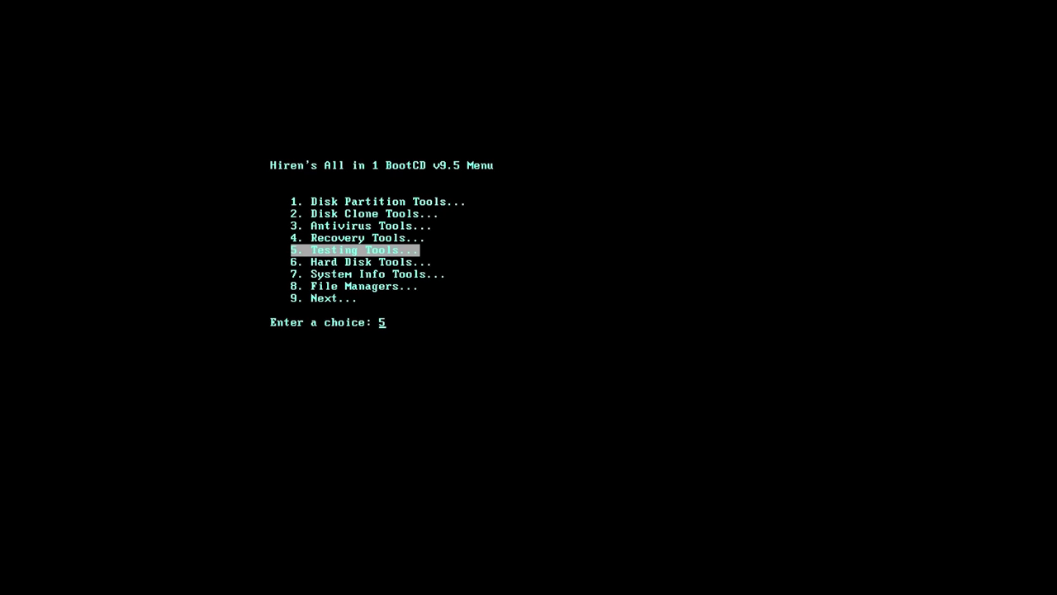
key(Down)
key(Down)
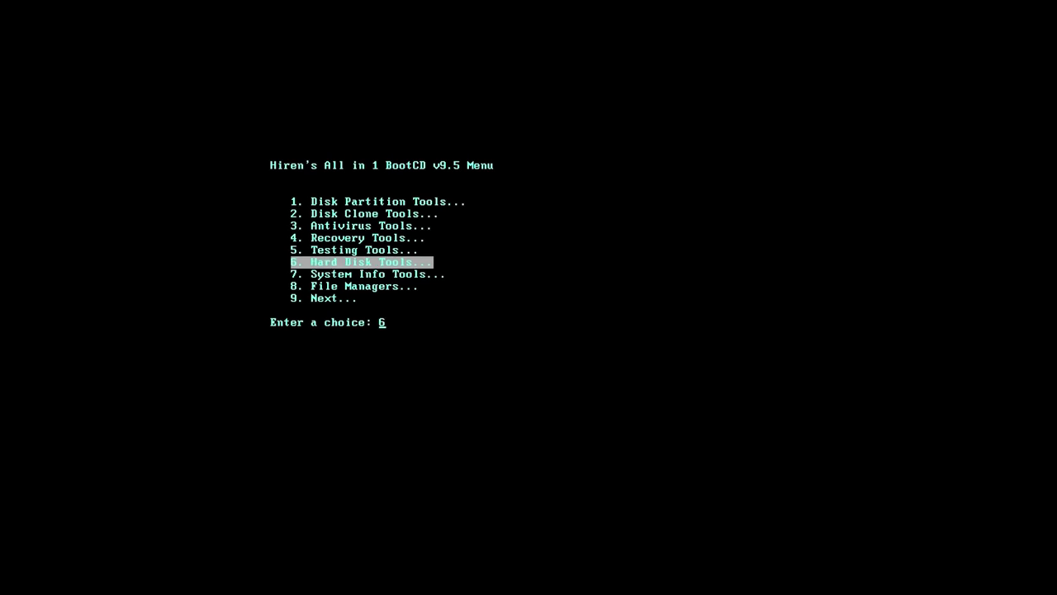
key(Down)
key(Return)
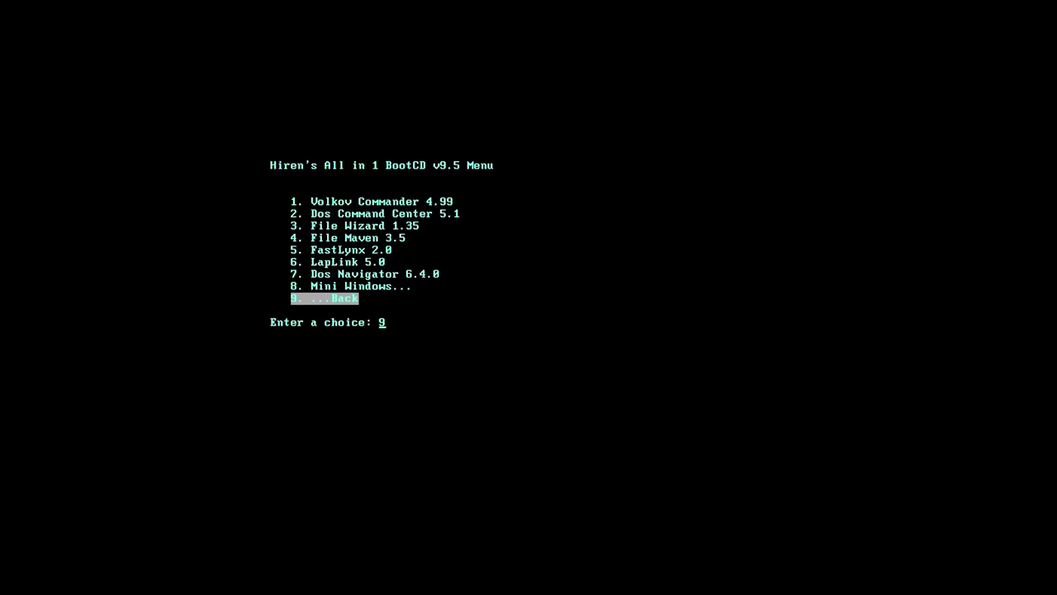
Step: Open the Mini Windows options and choose Start Windows 98 From Ram Drive to reach its RAM drive size choices
key(Up)
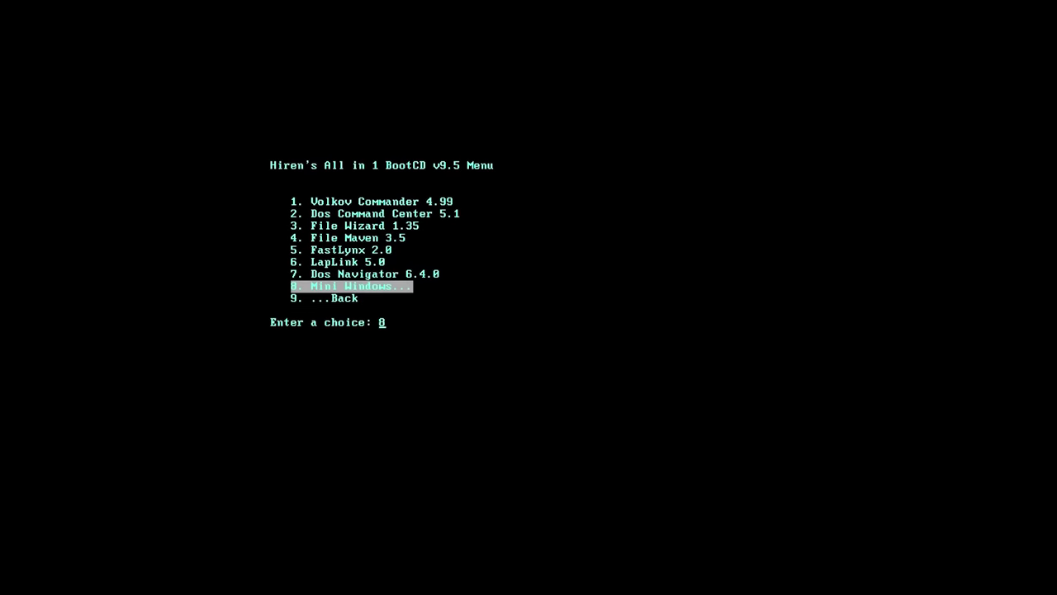
key(Return)
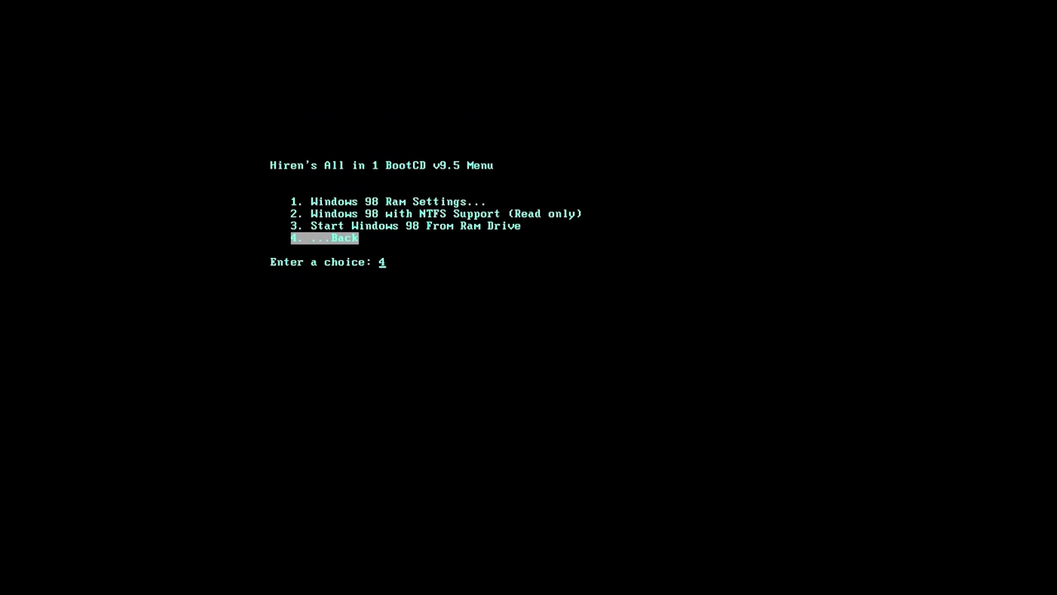
key(Up)
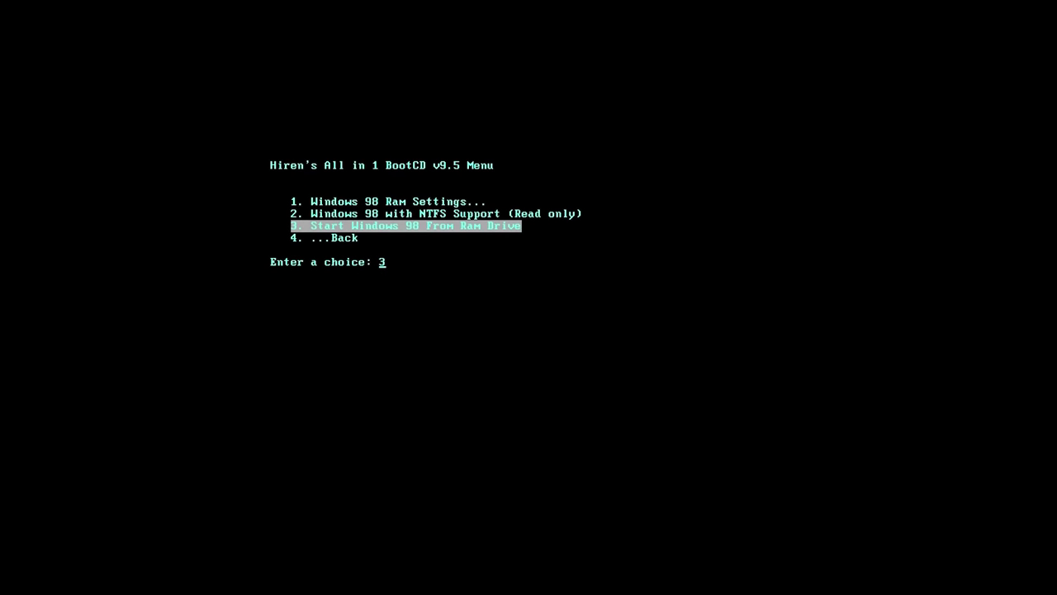
key(Up)
key(Up)
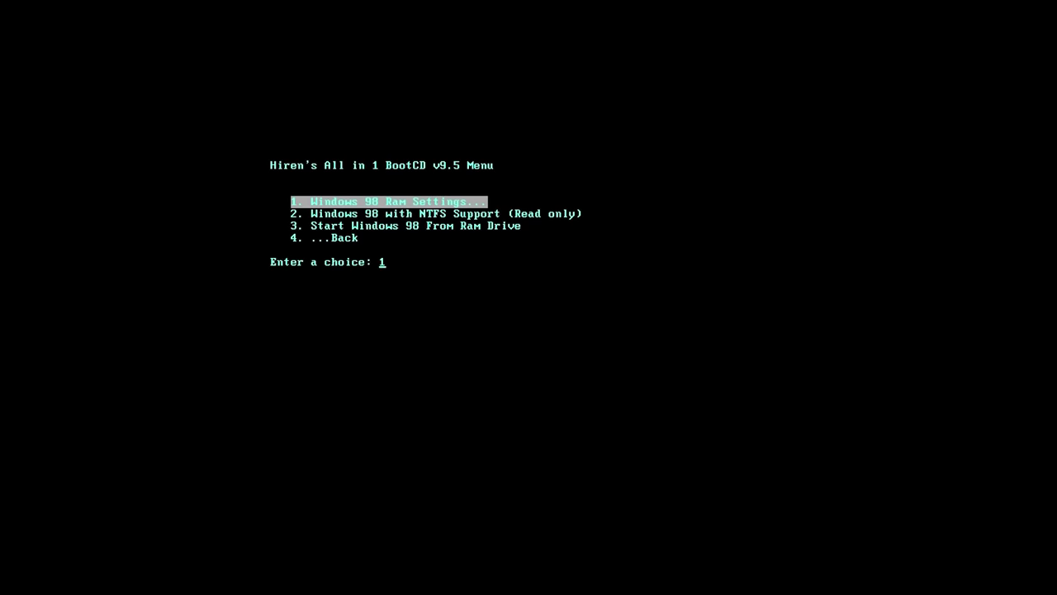
key(Down)
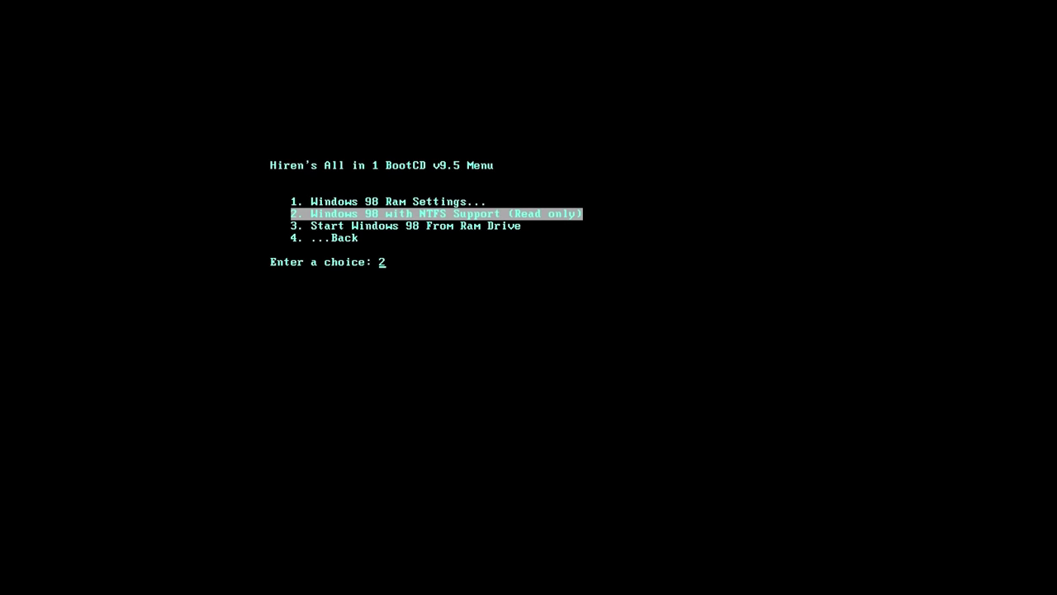
key(Down)
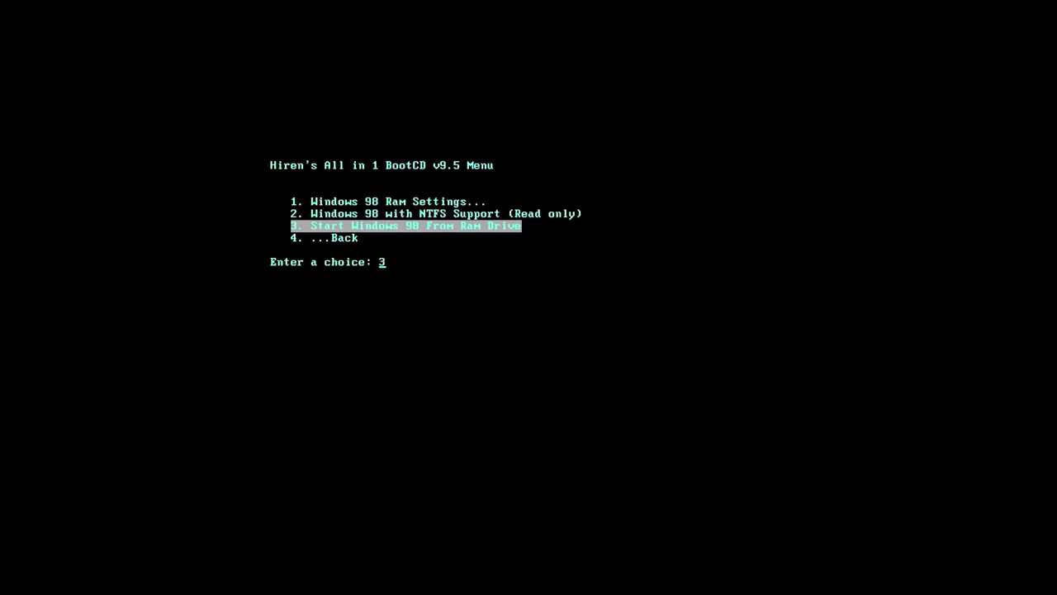
key(Return)
key(Up)
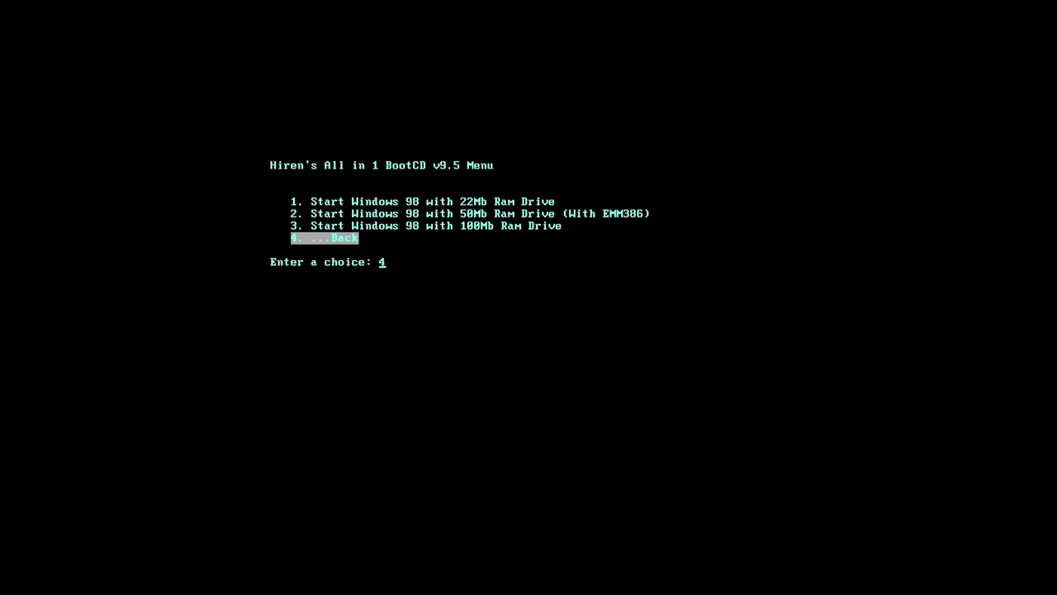
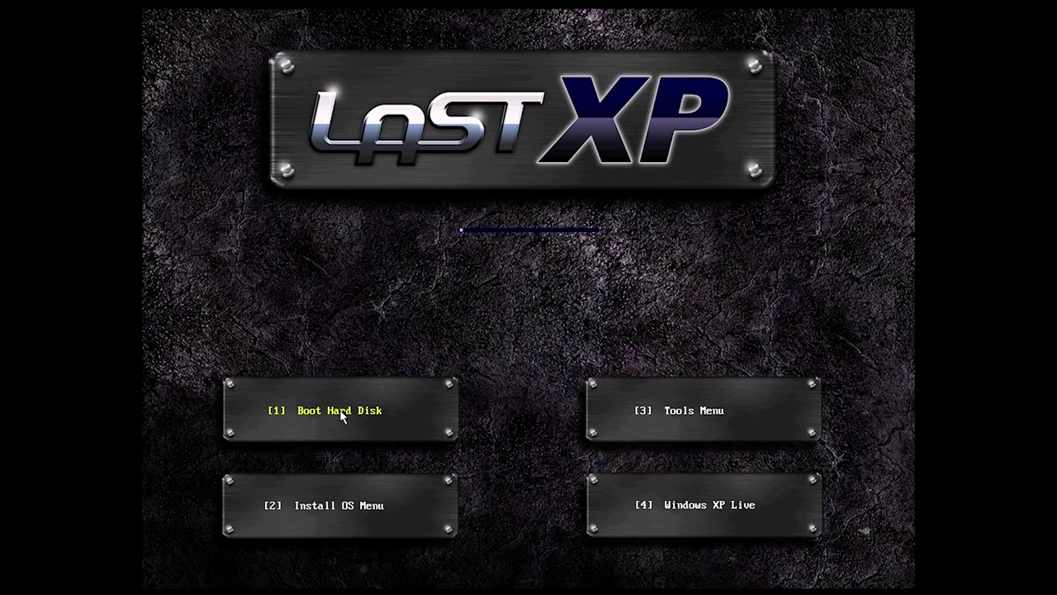
Step: Start Hiren's Boot Disk 9.5 from the LastXP tools and open its Mini Windows 98 options
click(782, 436)
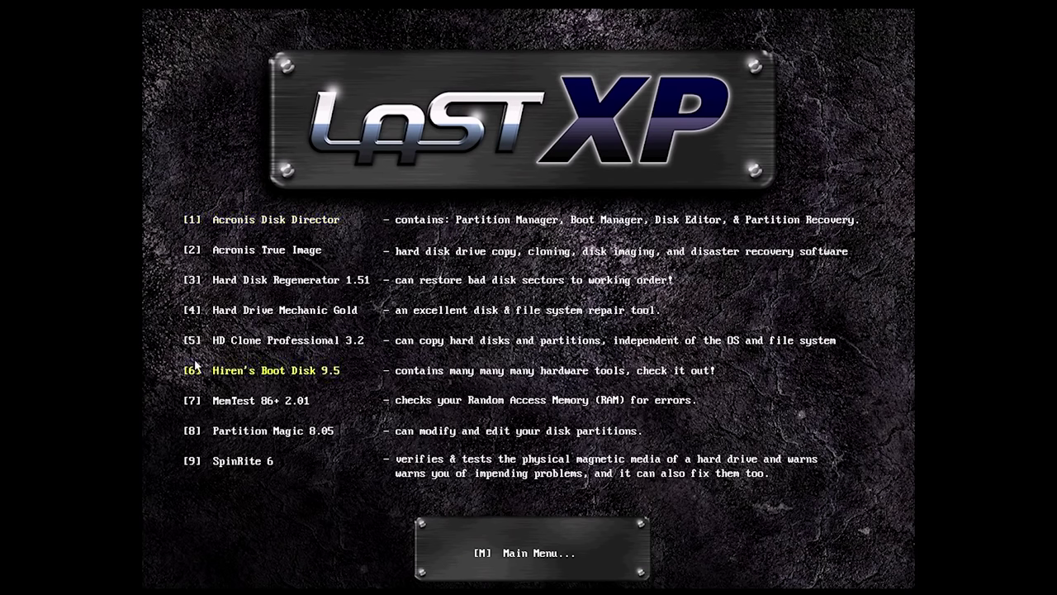
click(212, 370)
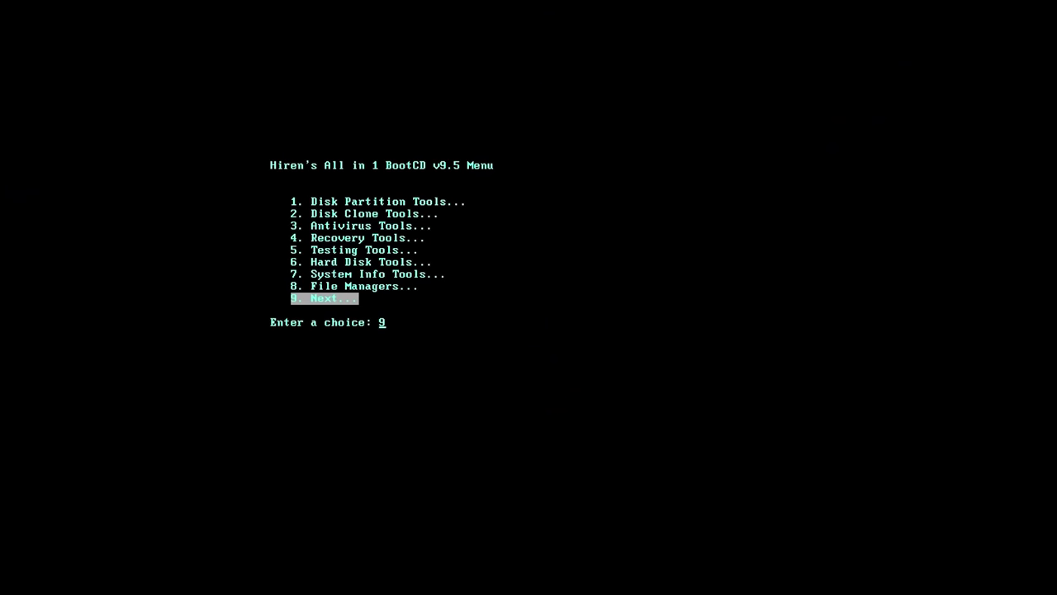
key(Up)
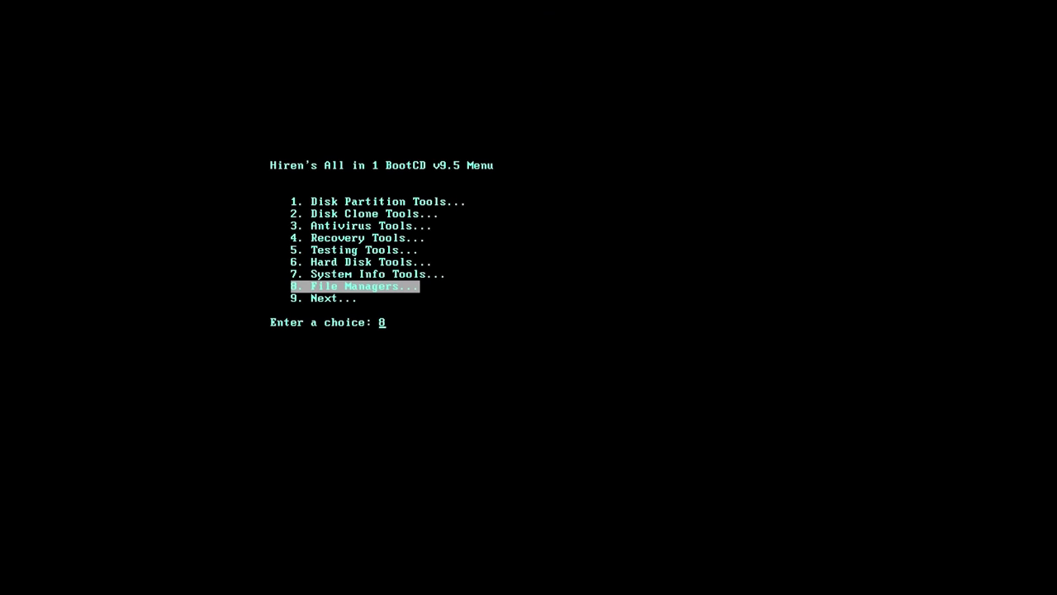
key(Return)
key(Return)
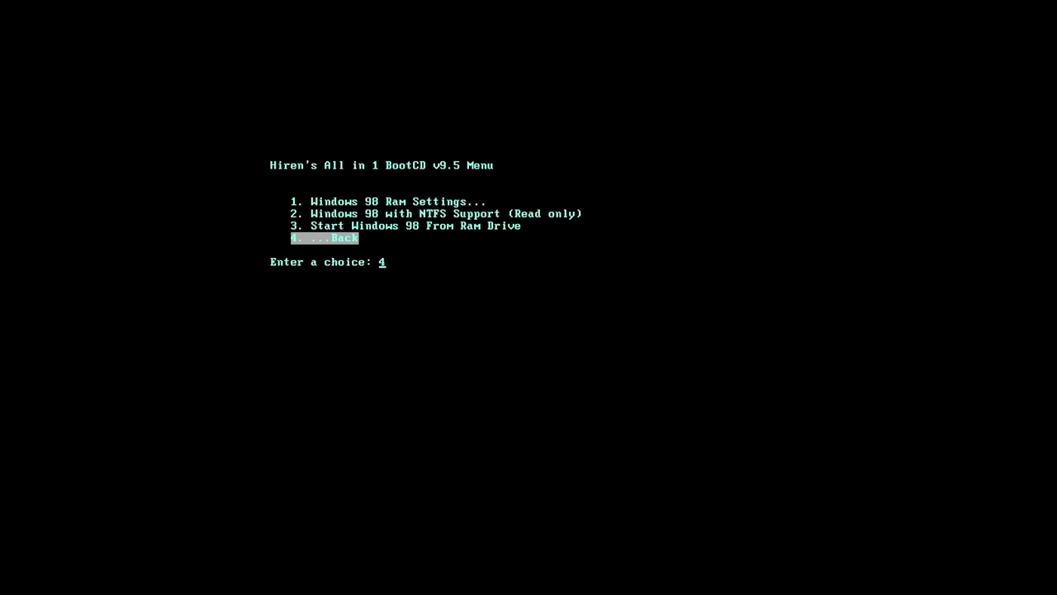
Step: Start Windows 98 From Ram Drive with the AUTO CD driver option
key(Up)
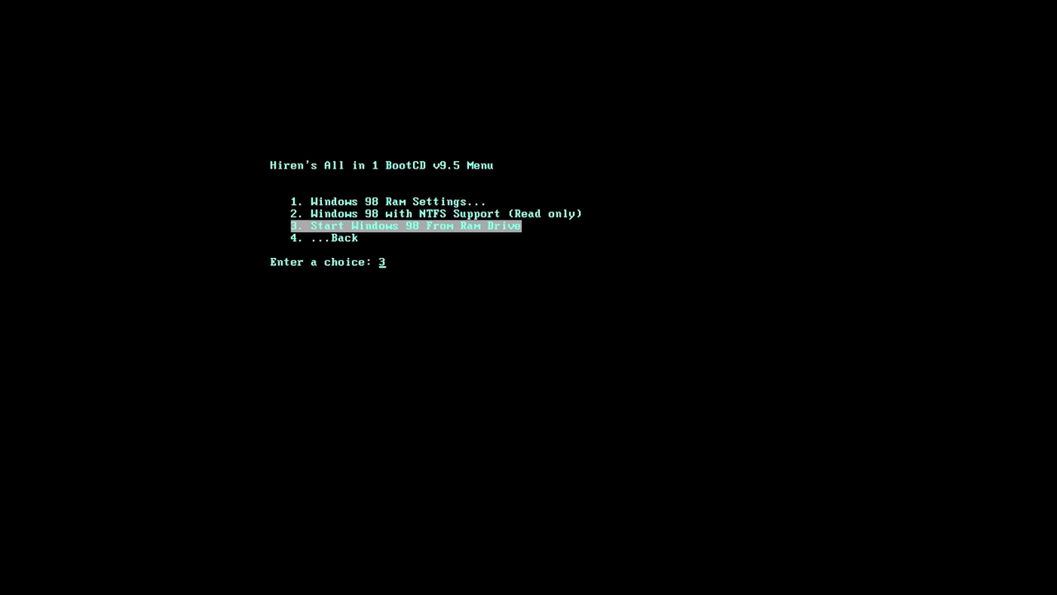
key(Return)
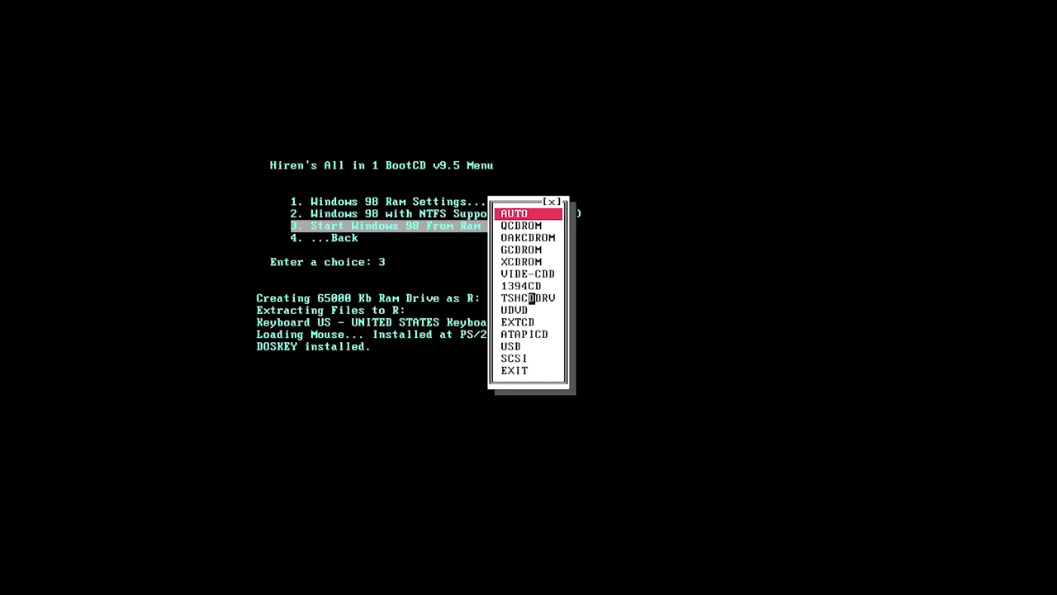
key(Return)
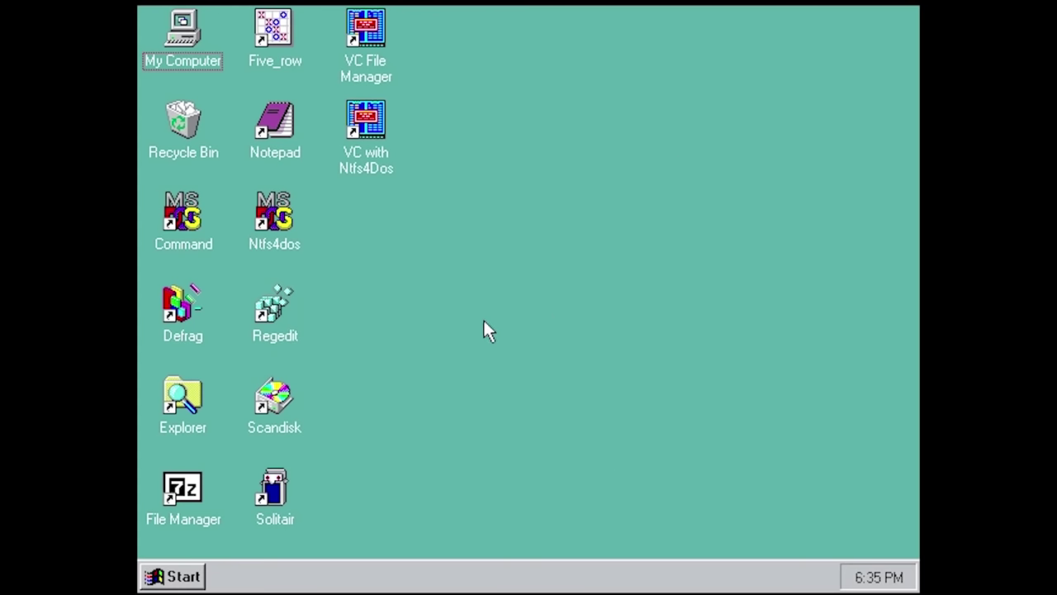
Step: Look over the Mini Windows 98 desktop, then open Solitaire for a look and close it
click(177, 576)
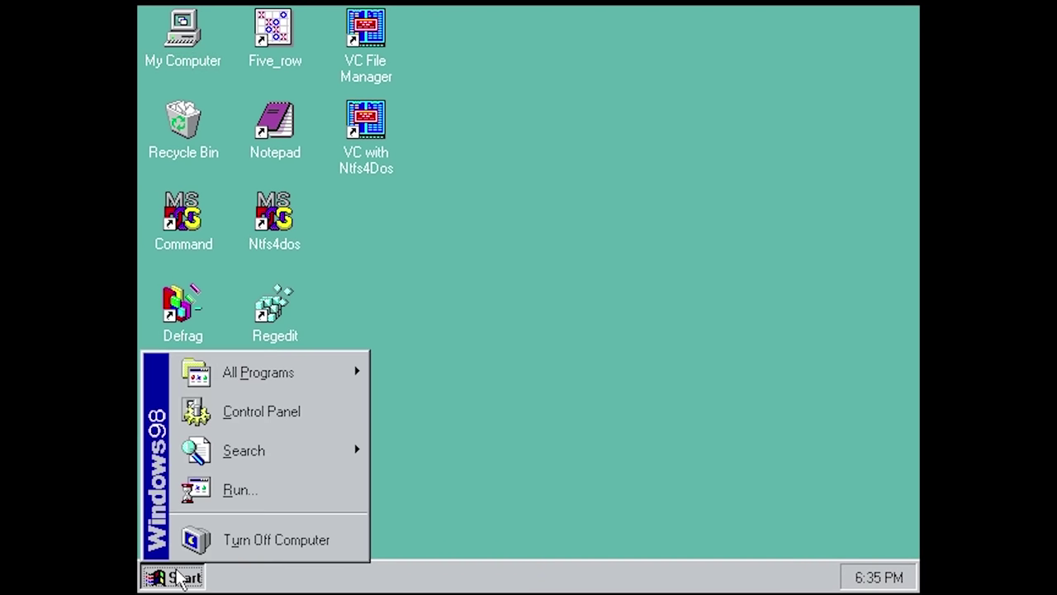
click(529, 319)
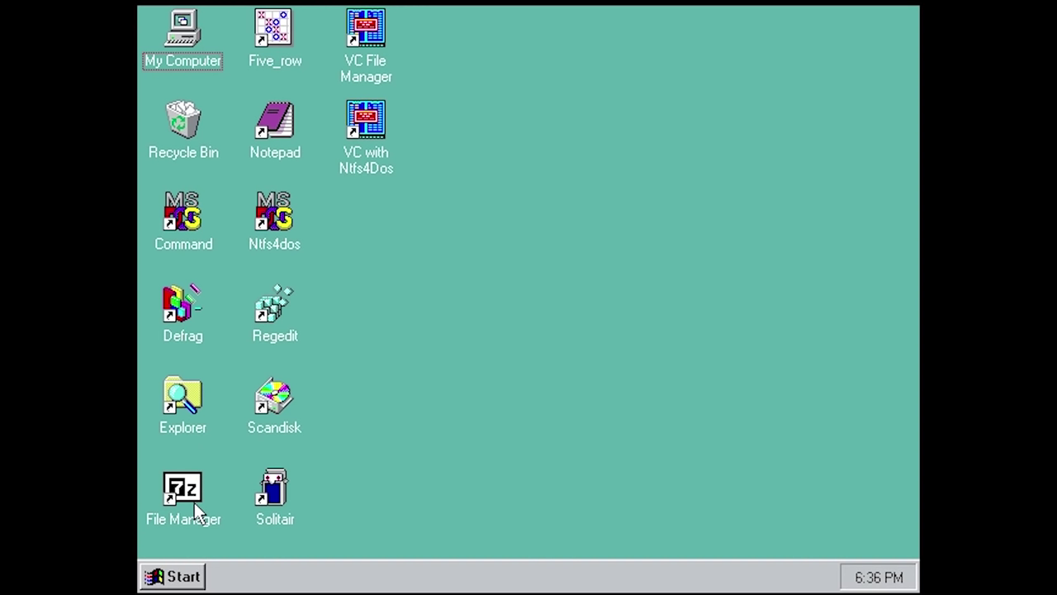
double_click(294, 484)
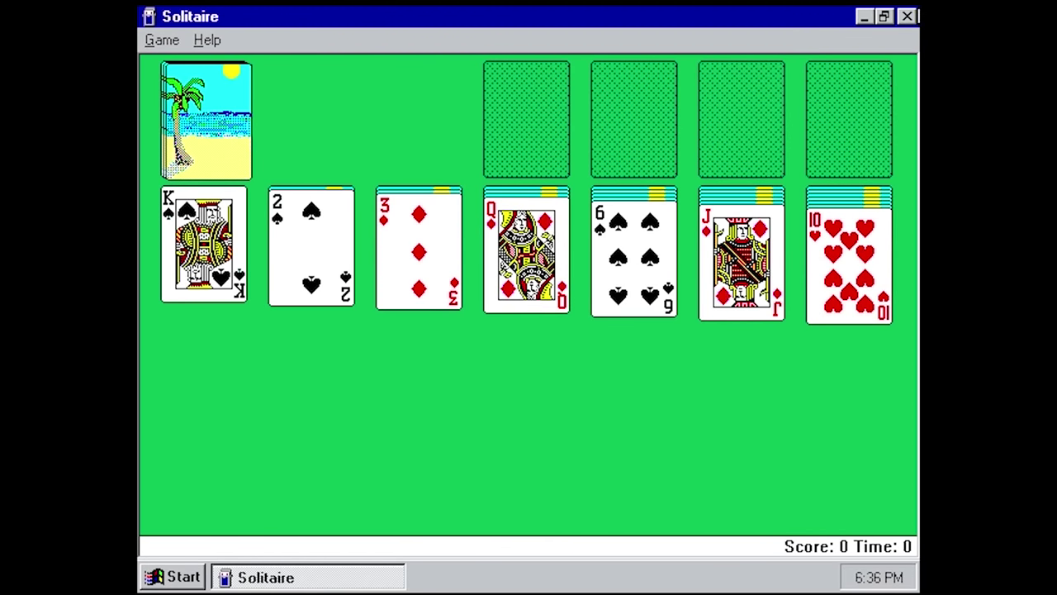
click(906, 16)
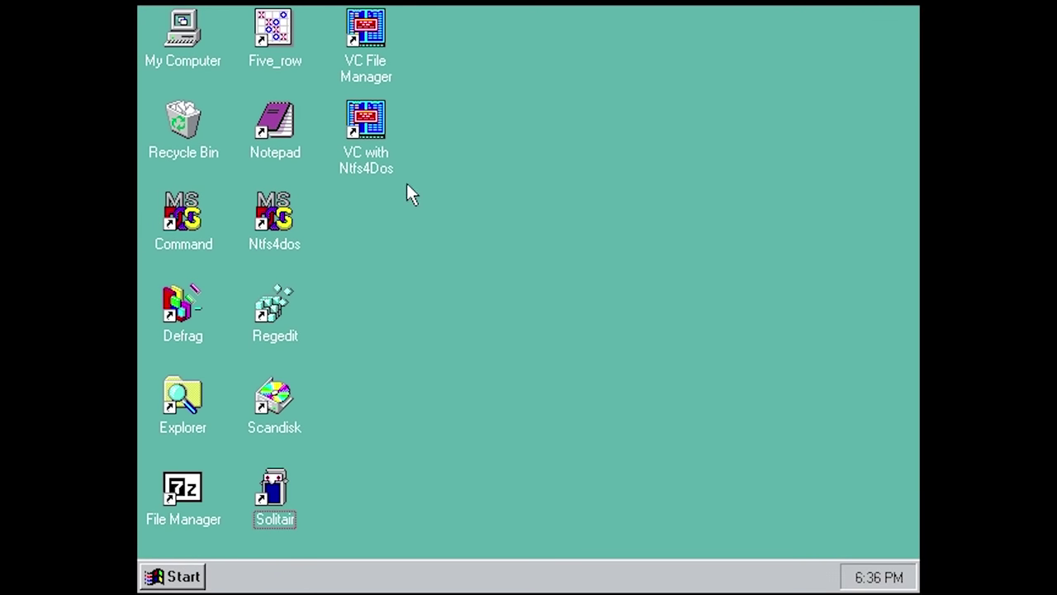
Step: Open VC File Manager to view its file listing and terminate the program
double_click(371, 33)
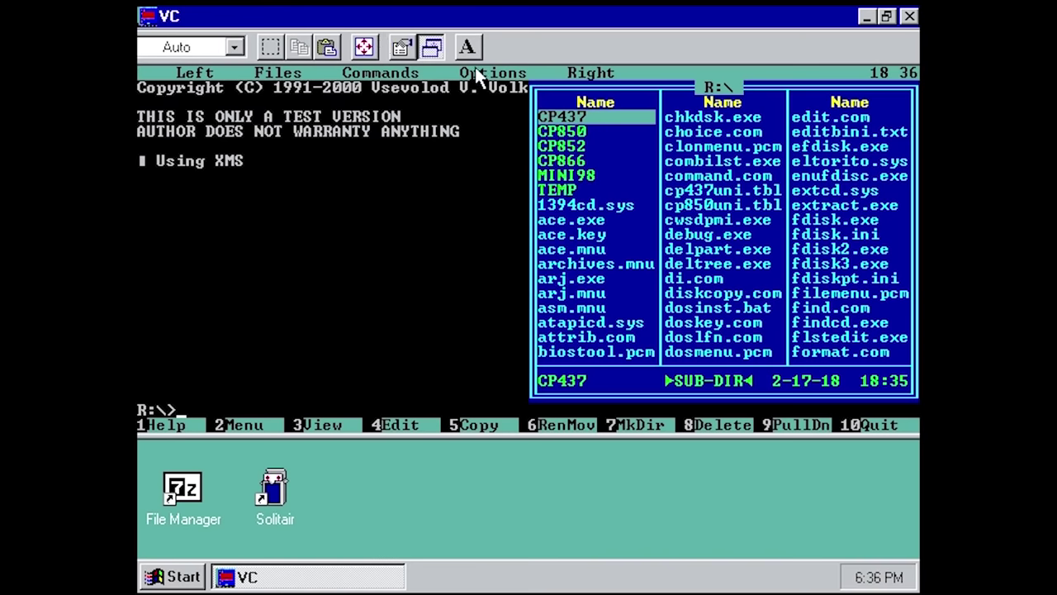
click(909, 16)
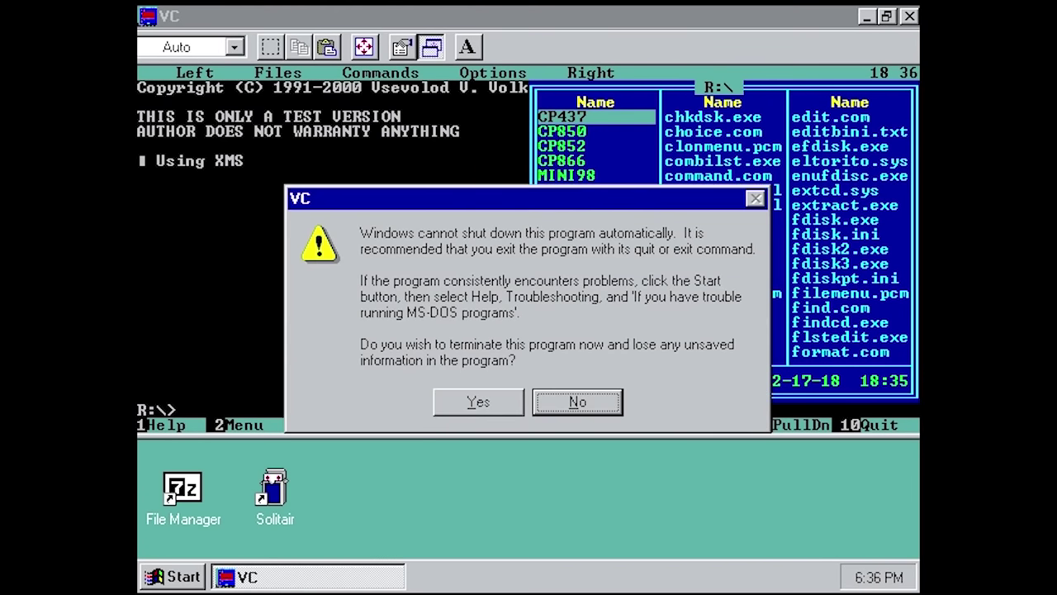
click(506, 393)
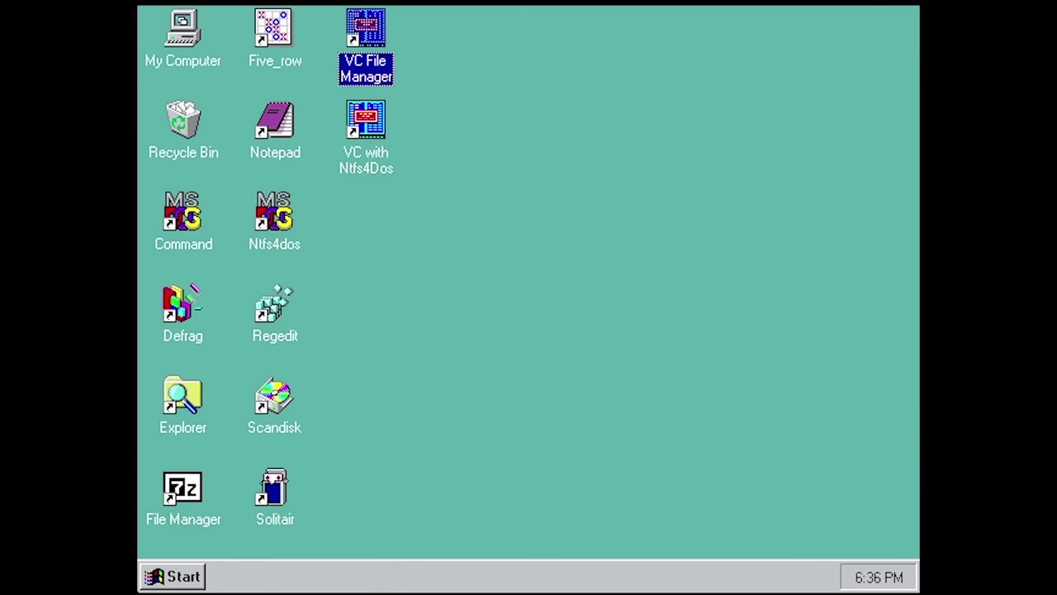
Step: Browse the installed programs and launch the Five_row game from the Games group
click(172, 576)
mouse_move(186, 446)
mouse_move(193, 373)
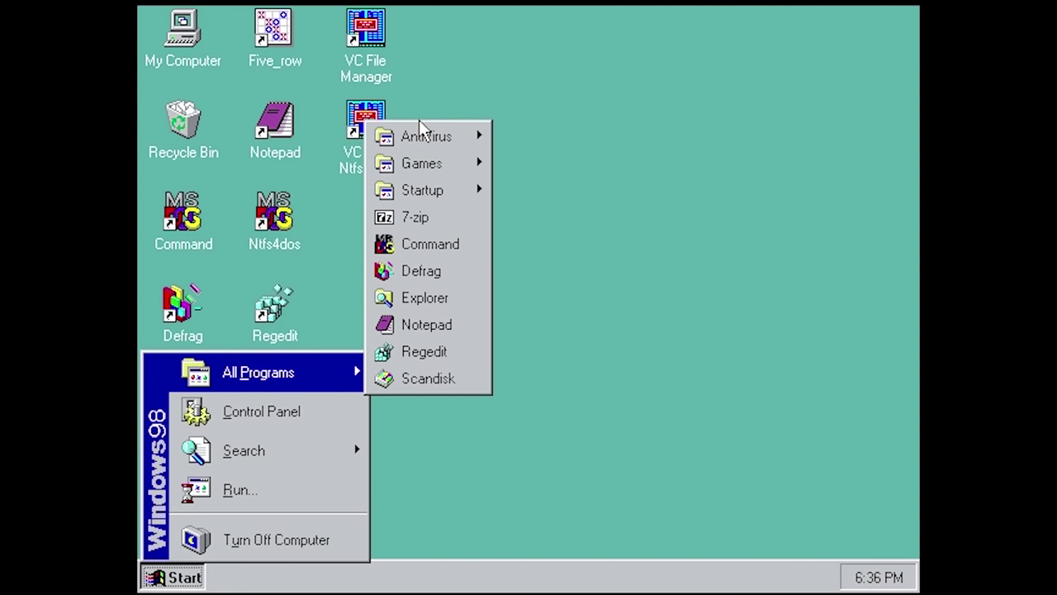
mouse_move(453, 163)
mouse_move(437, 140)
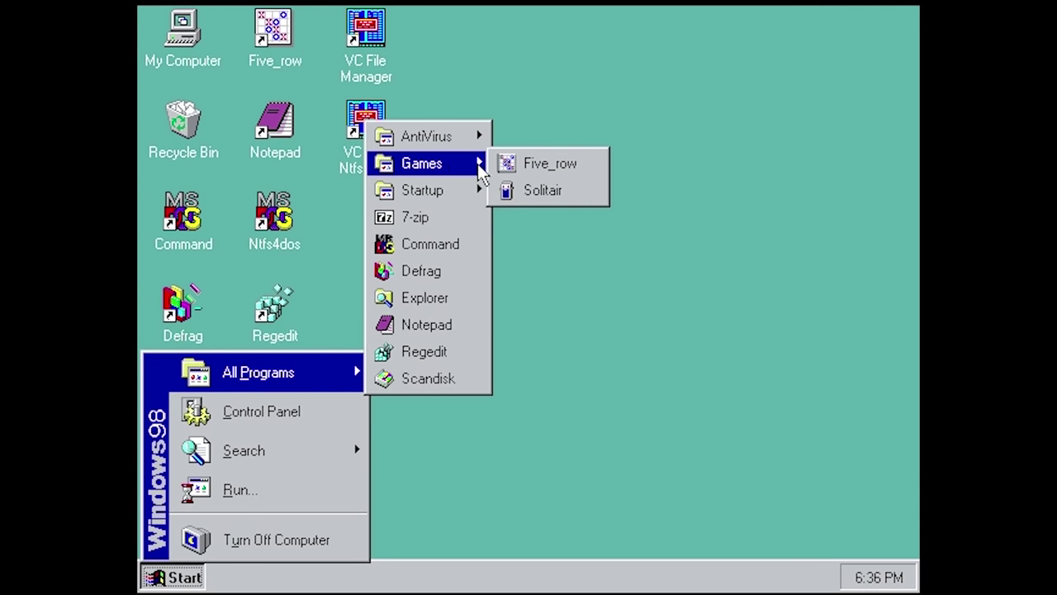
click(501, 170)
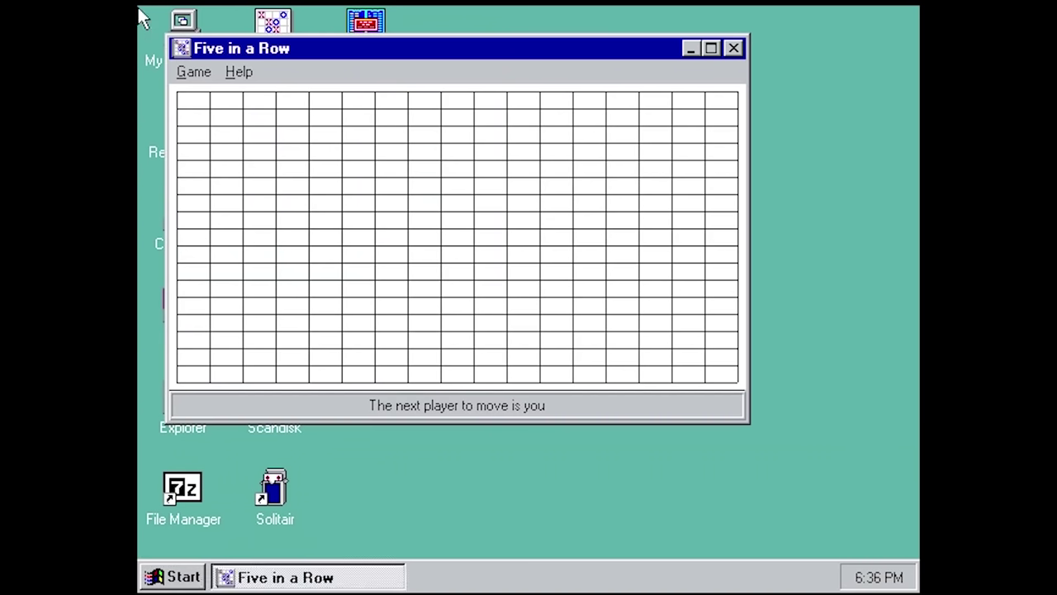
Step: View the About information of Five in a Row and close the game
click(239, 73)
click(269, 128)
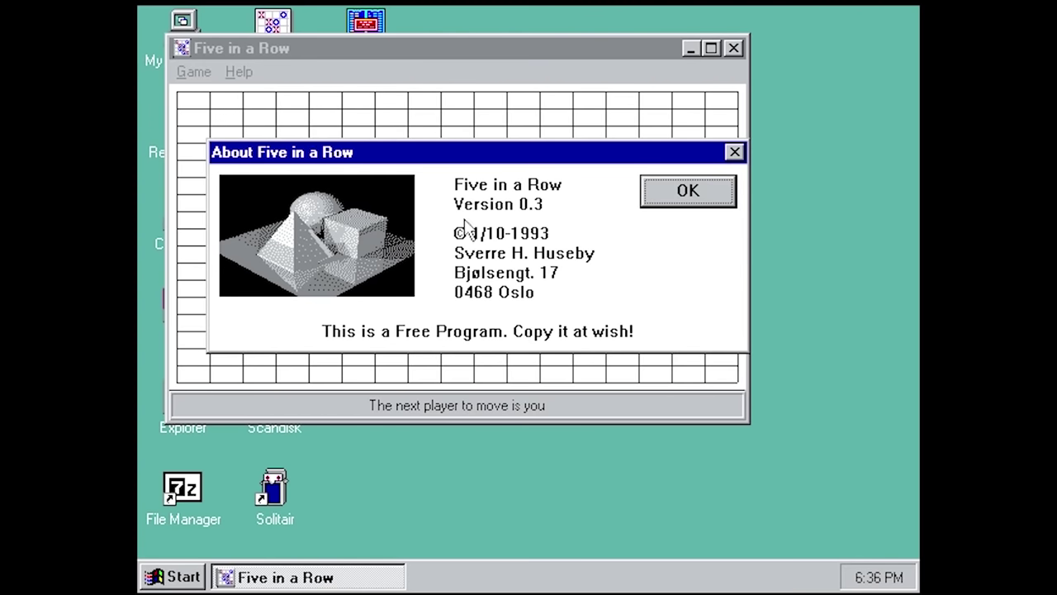
click(661, 191)
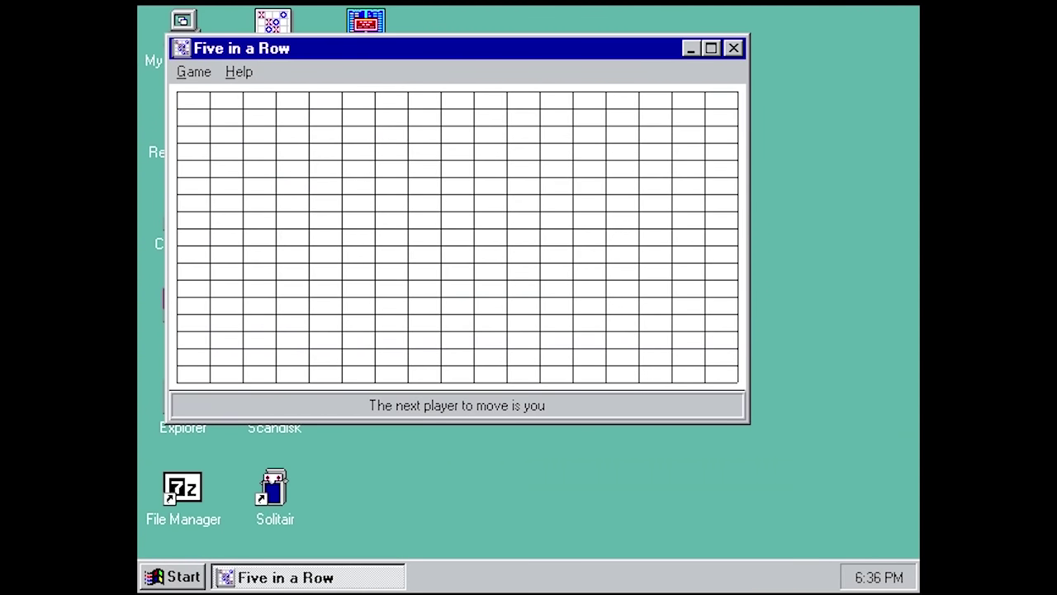
click(734, 48)
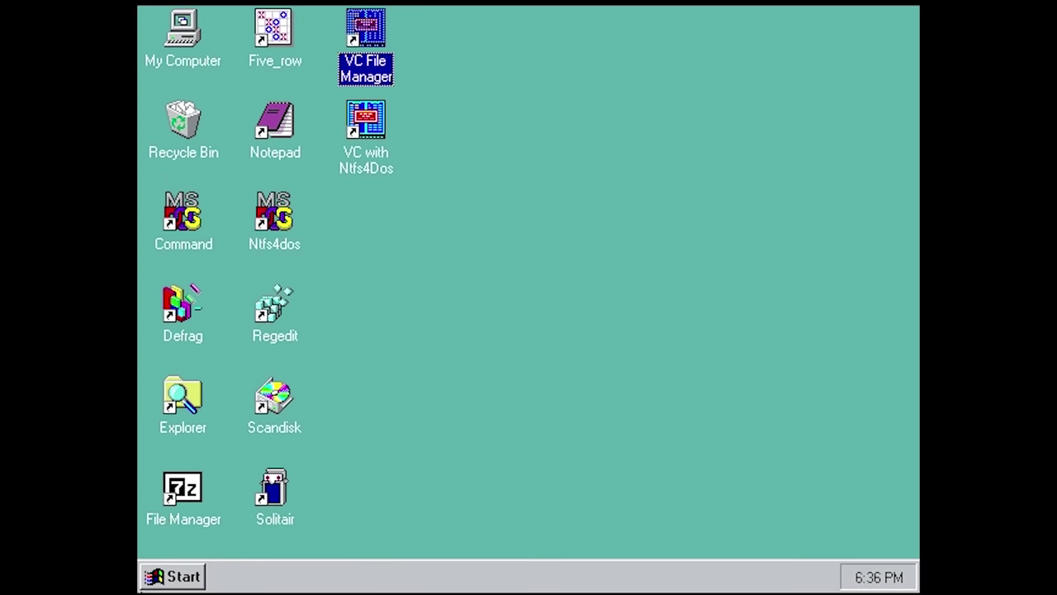
Step: Try to run winver through the Run dialog and dismiss the message
click(180, 577)
click(288, 503)
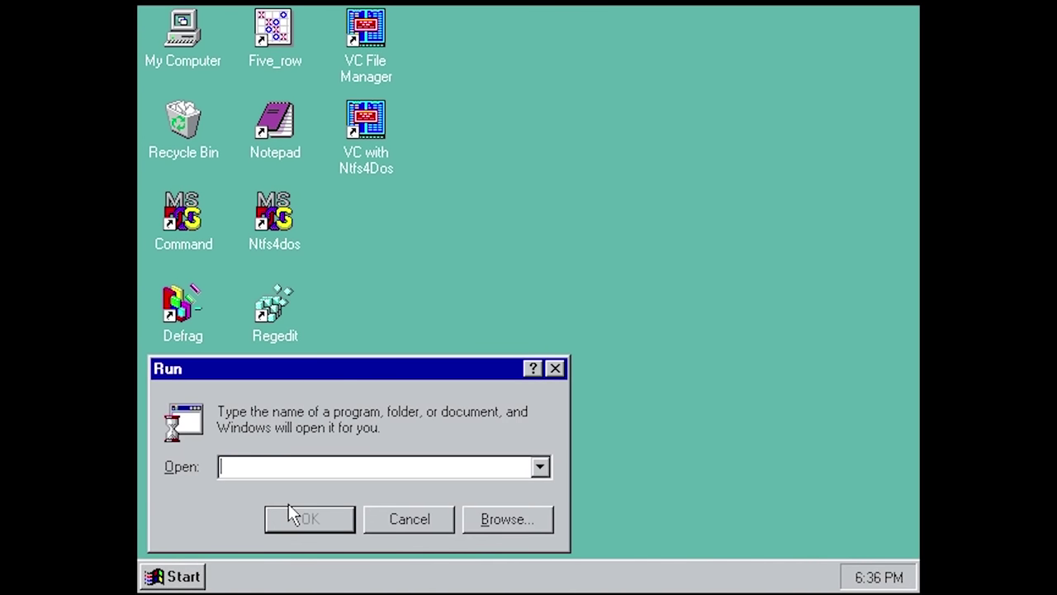
text(winver)
click(289, 510)
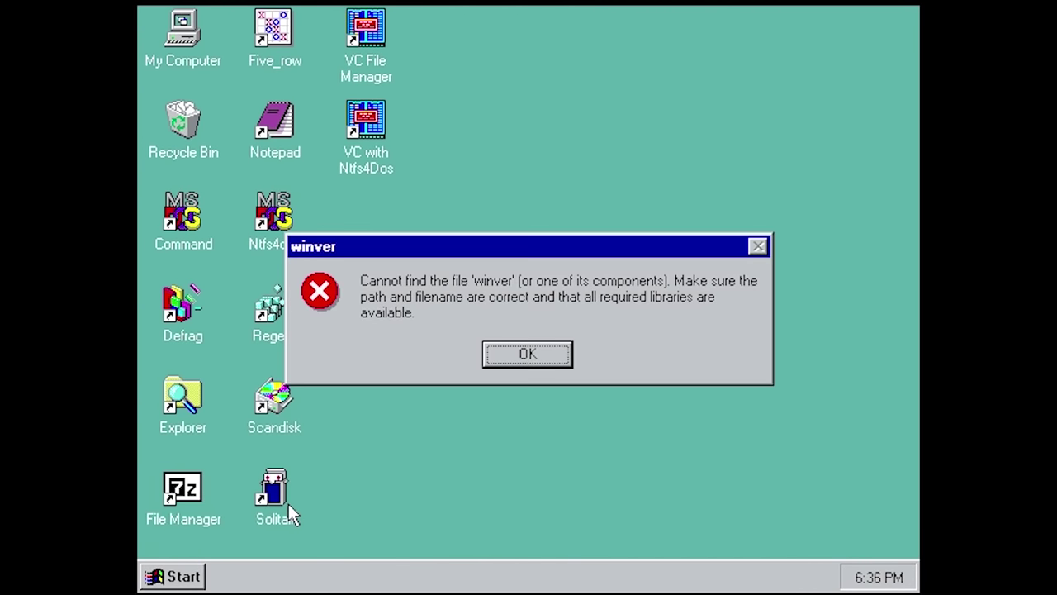
key(Return)
text(d)
key(Escape)
Step: Open the Command prompt, run cmd, close the second prompt window it opens, and check the version with ver
double_click(184, 213)
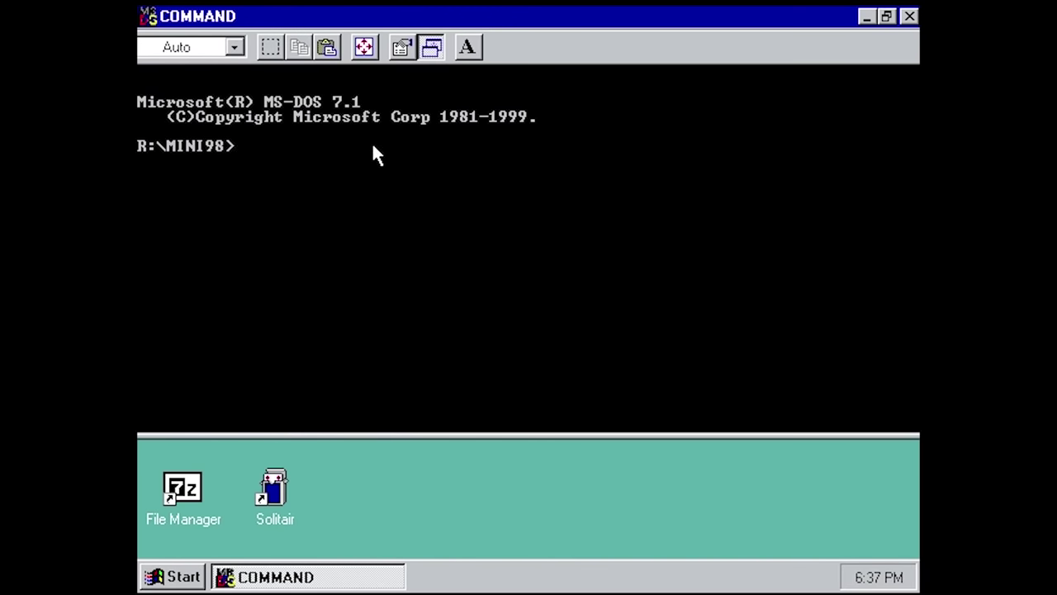
text(cmd)
key(Return)
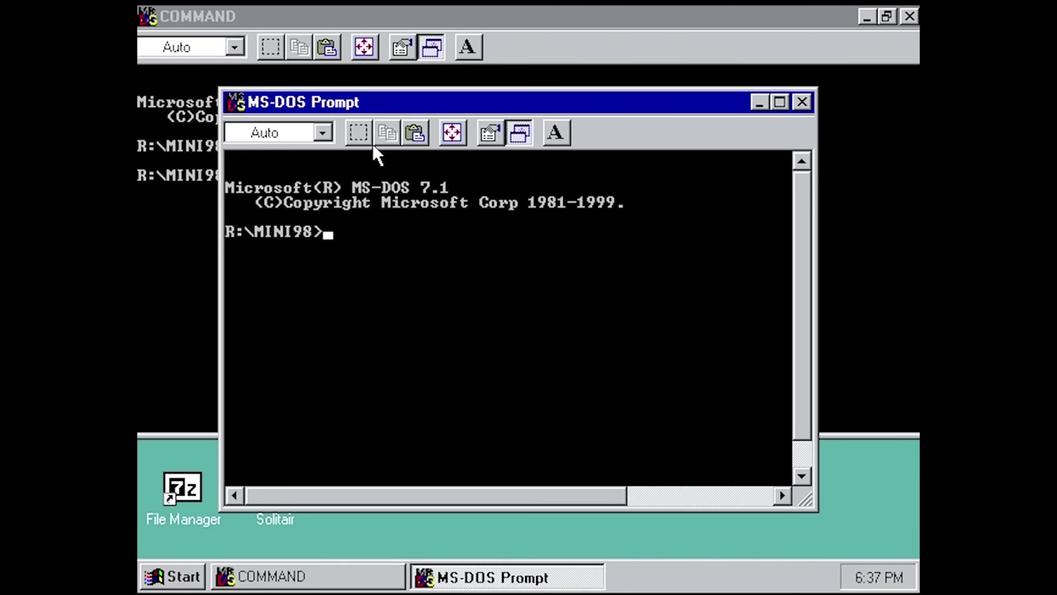
click(801, 102)
text(ver)
key(Return)
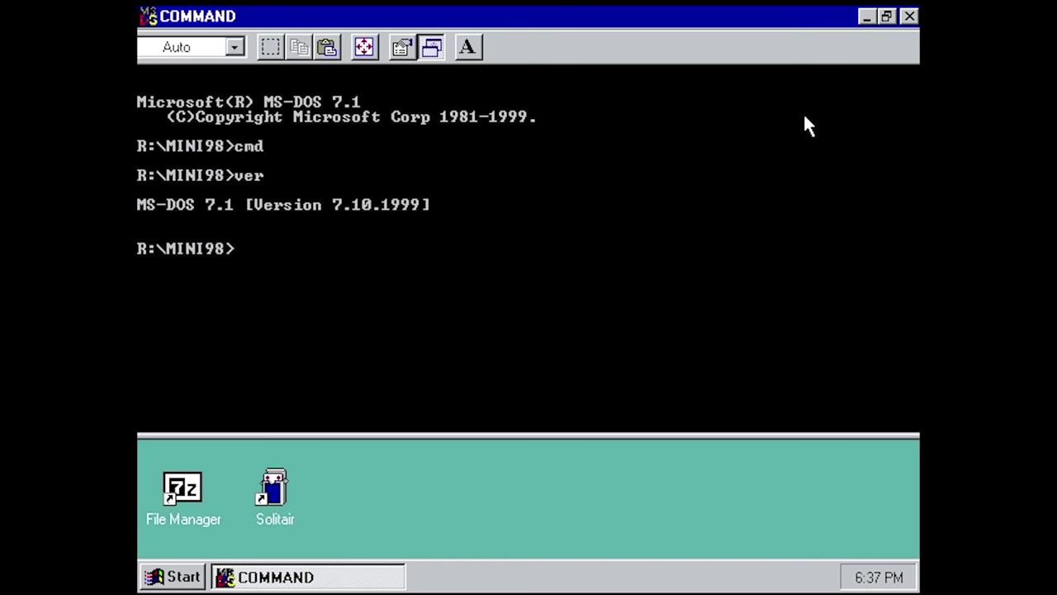
Step: Try to run winver from the Command prompt and close its window
text(winver)
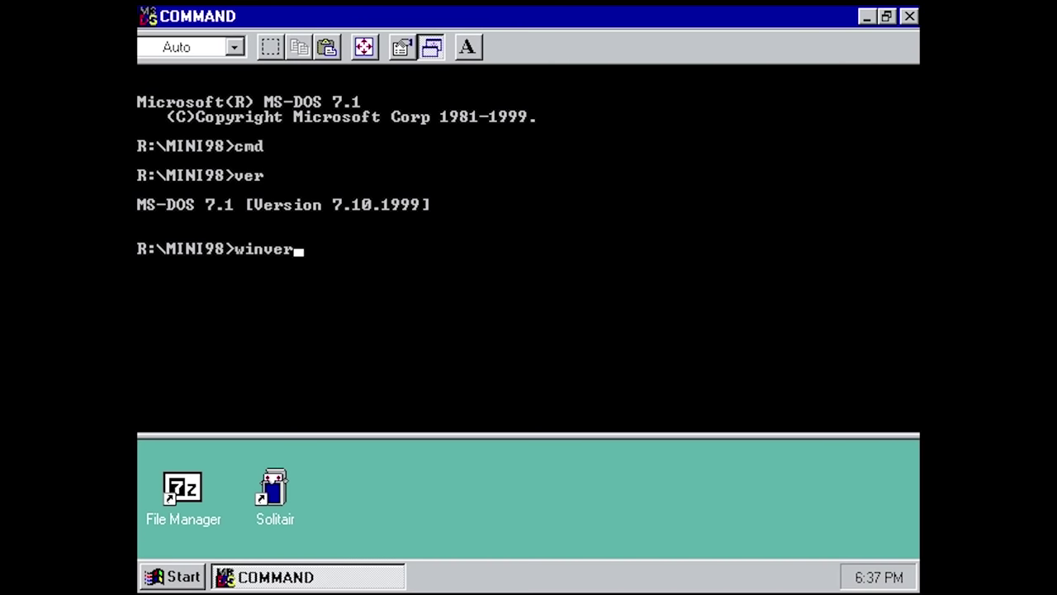
key(Return)
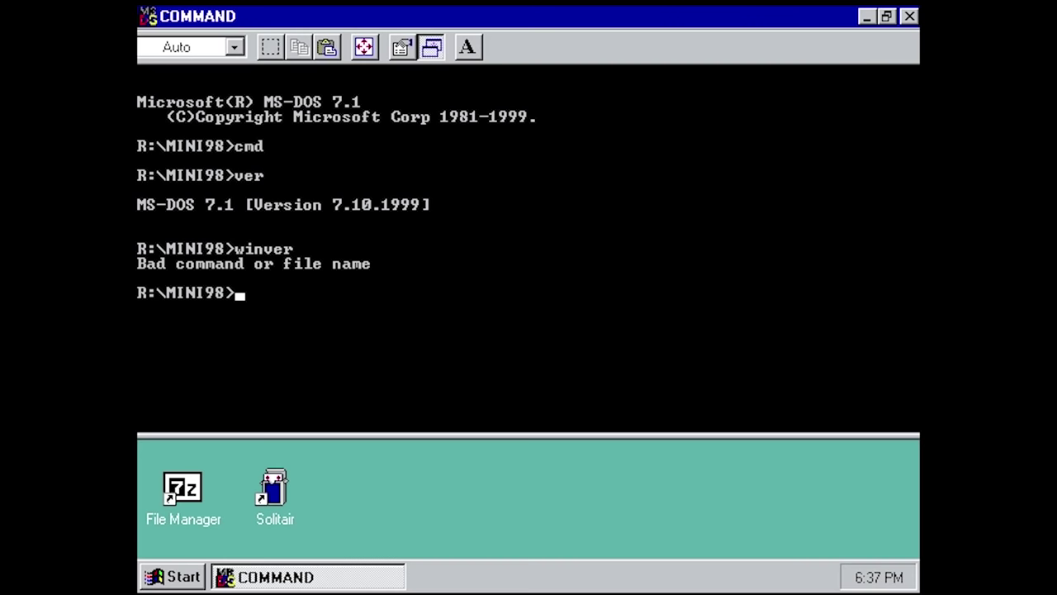
click(909, 17)
Step: Review the General, Device Manager, Hardware Profiles and Performance pages of System Properties and close the dialog without changes
key(super+Pause)
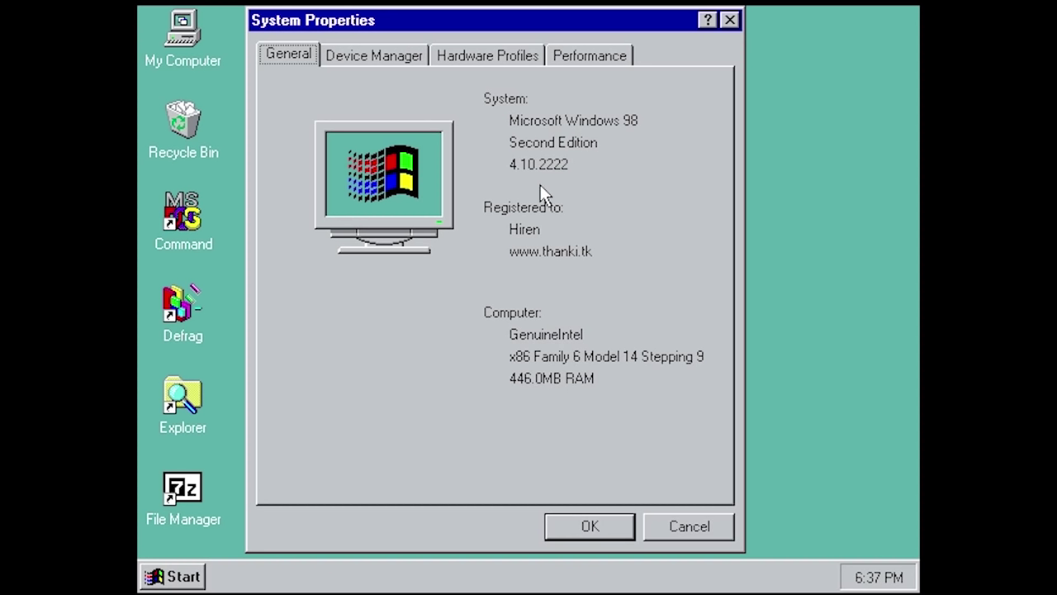
click(397, 64)
click(461, 56)
click(590, 55)
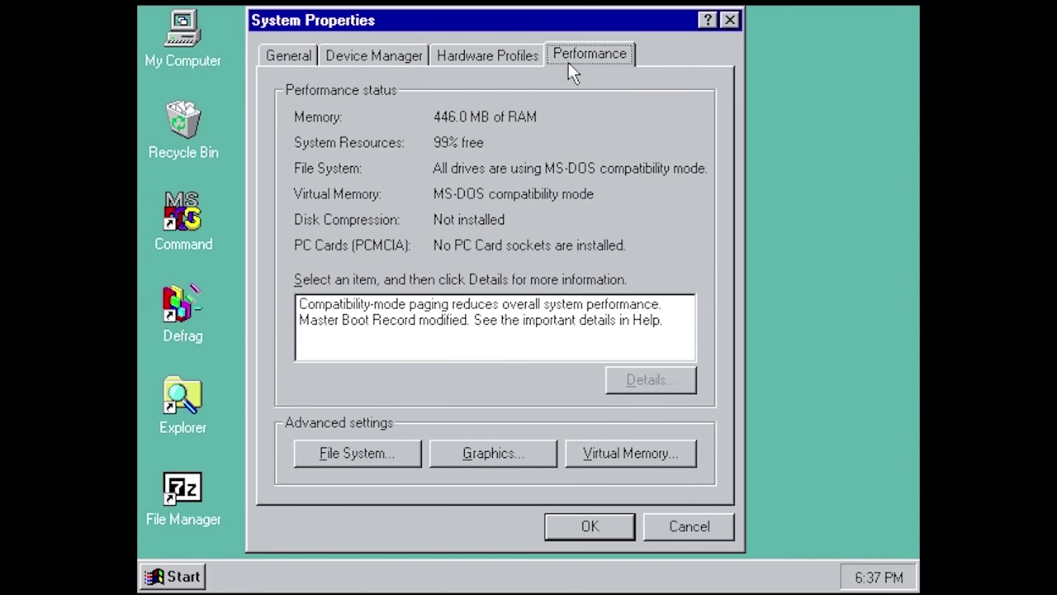
click(709, 526)
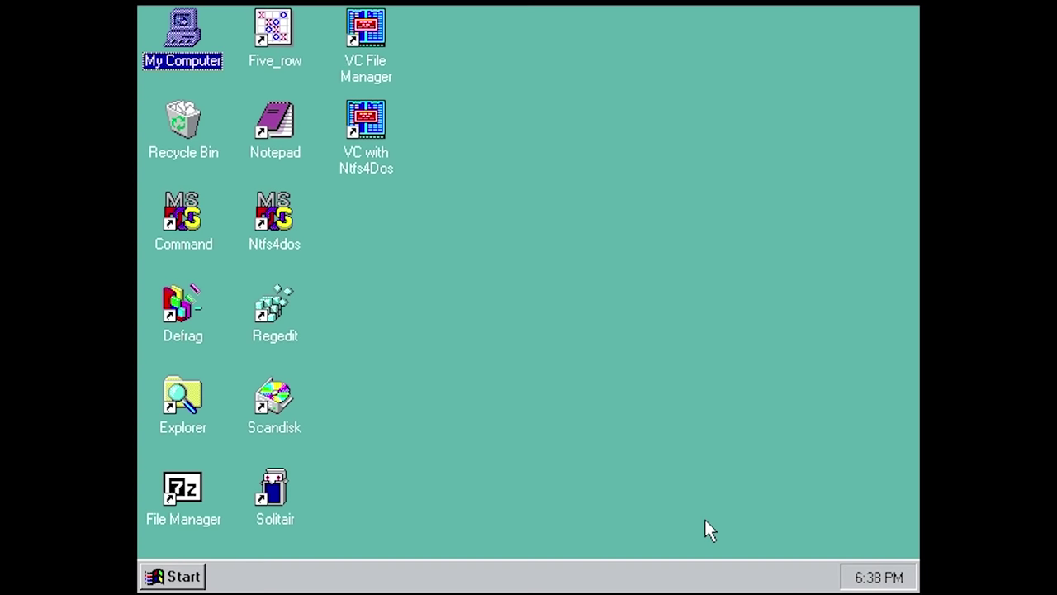
Step: Restart the Mini Windows 98 session to return to the LastXP boot menu
click(173, 577)
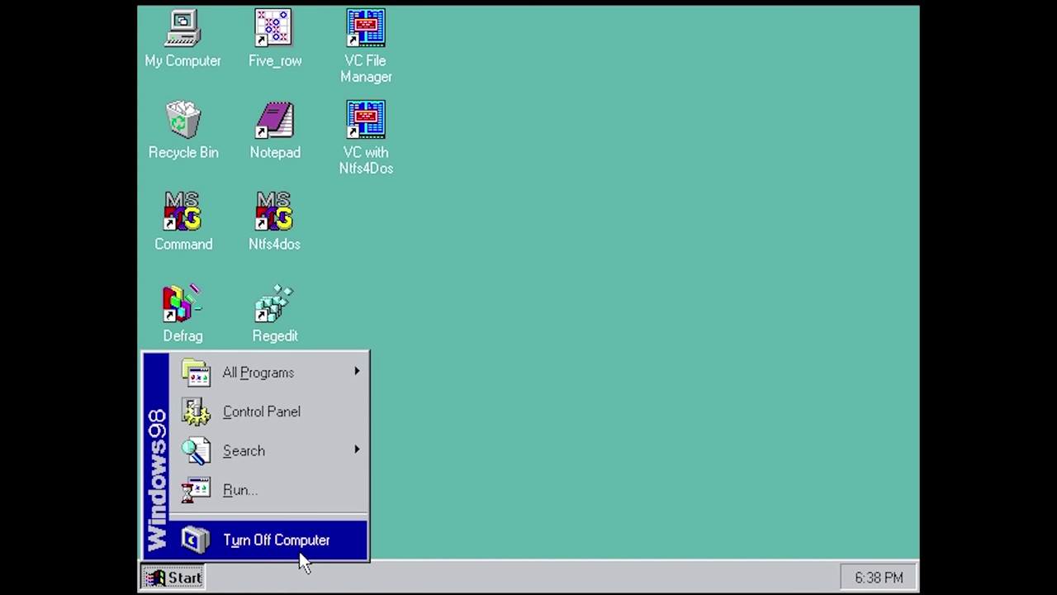
click(299, 541)
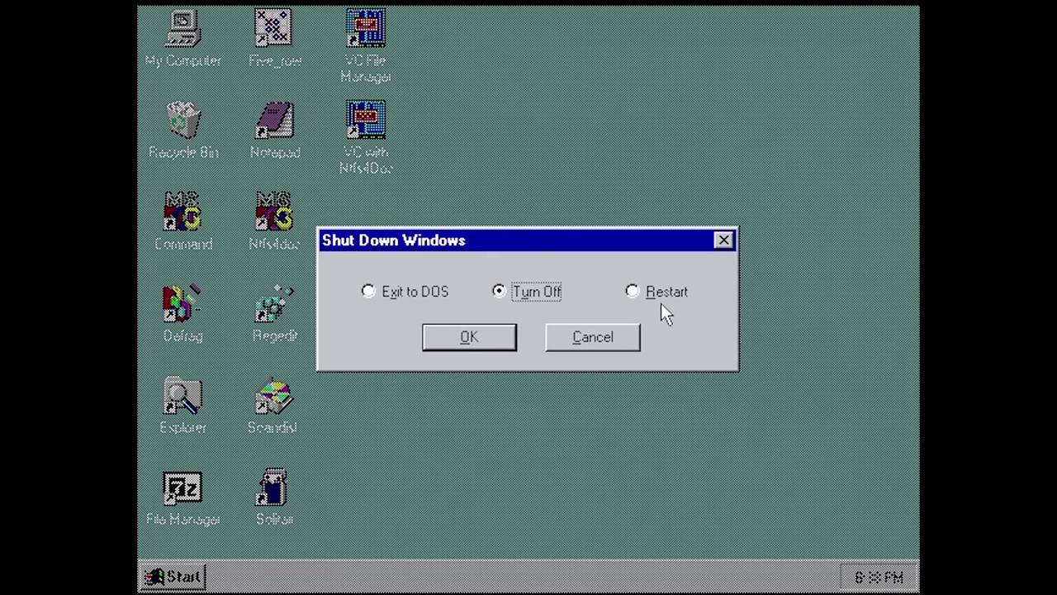
click(633, 295)
click(470, 337)
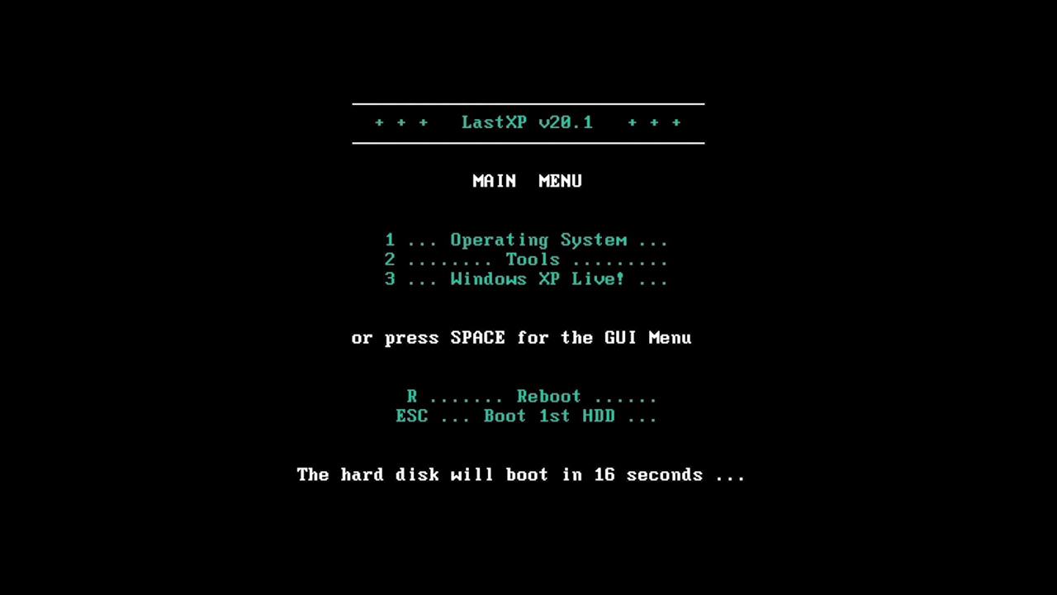
Step: Switch to the graphical LastXP menu and open its operating system installation choices
key(space)
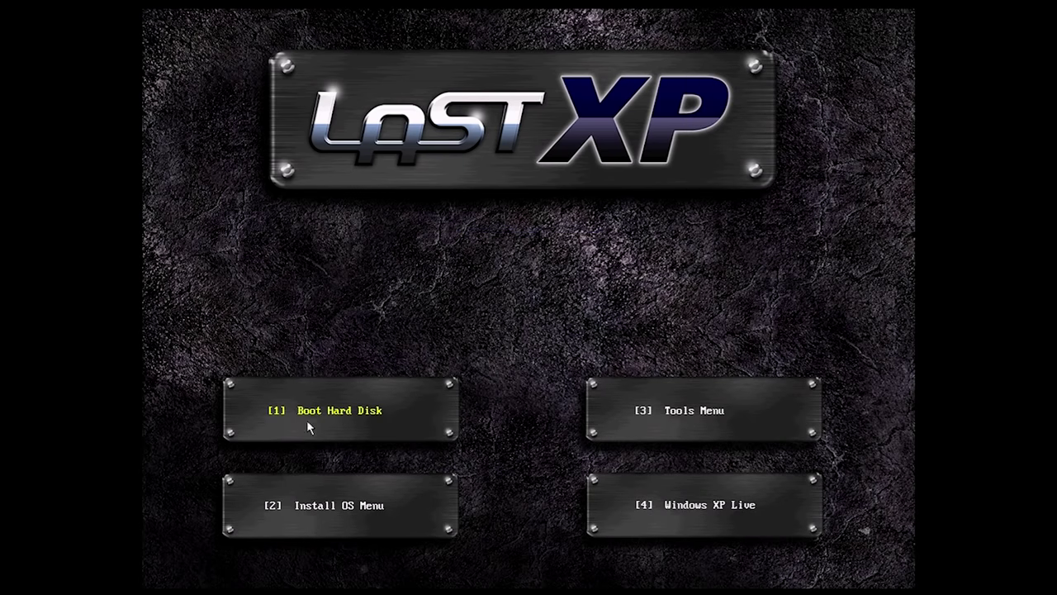
click(335, 487)
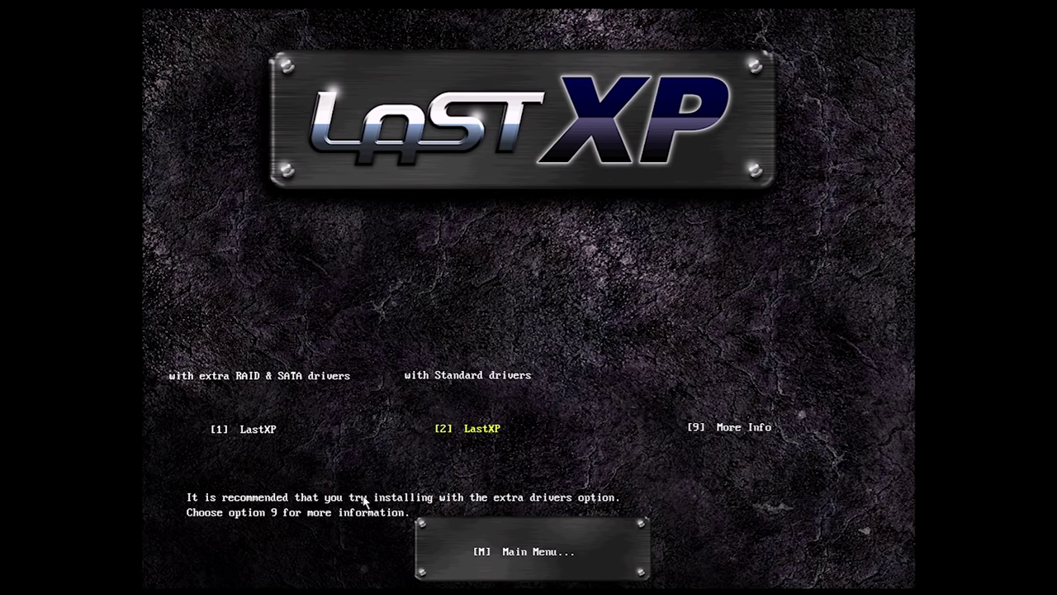
Step: Start the LastXP installation with extra RAID & SATA drivers on the unpartitioned space and format it with NTFS (Quick)
click(241, 428)
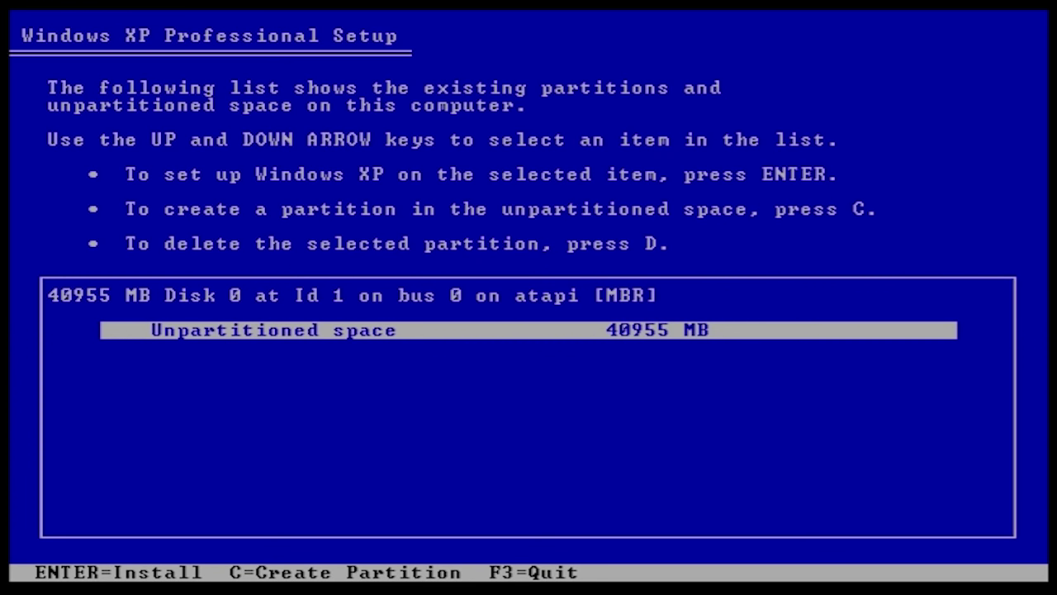
key(Return)
key(Up)
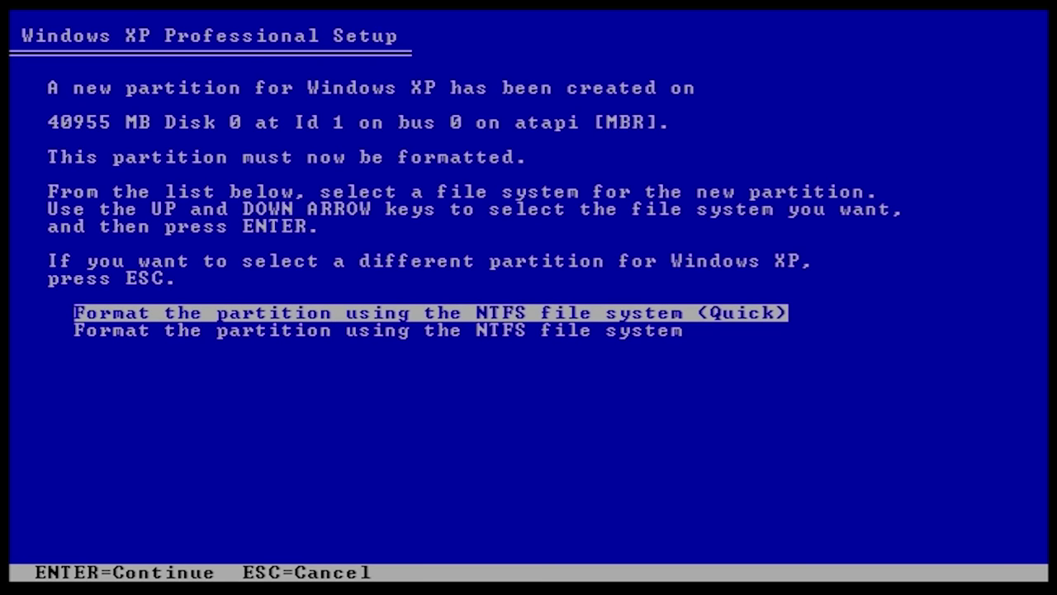
key(Return)
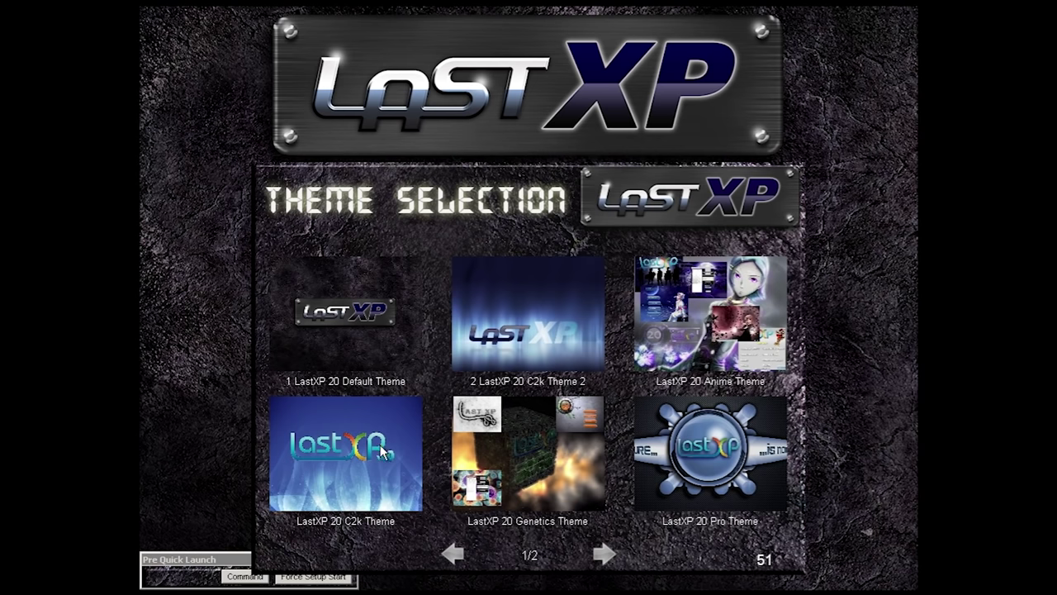
Step: Look through both pages of themes and choose LastXP 20 C2k Theme
click(606, 557)
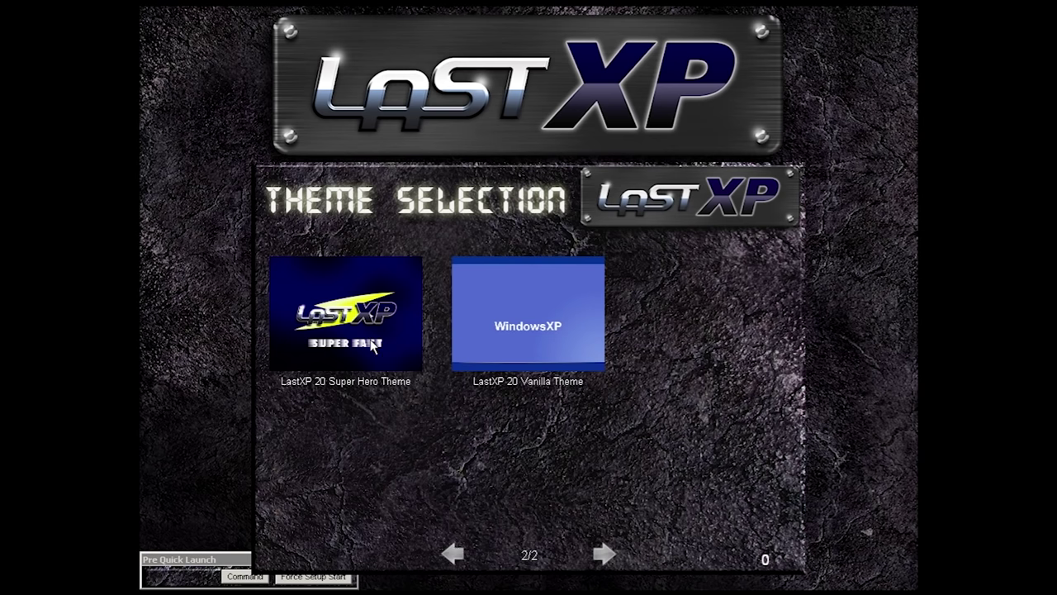
click(452, 555)
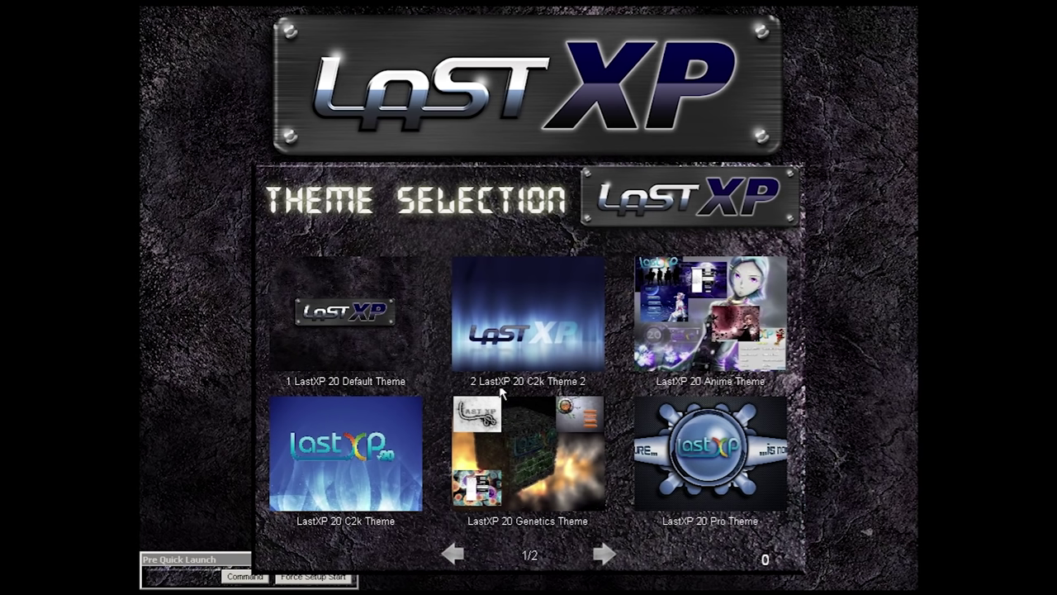
click(349, 469)
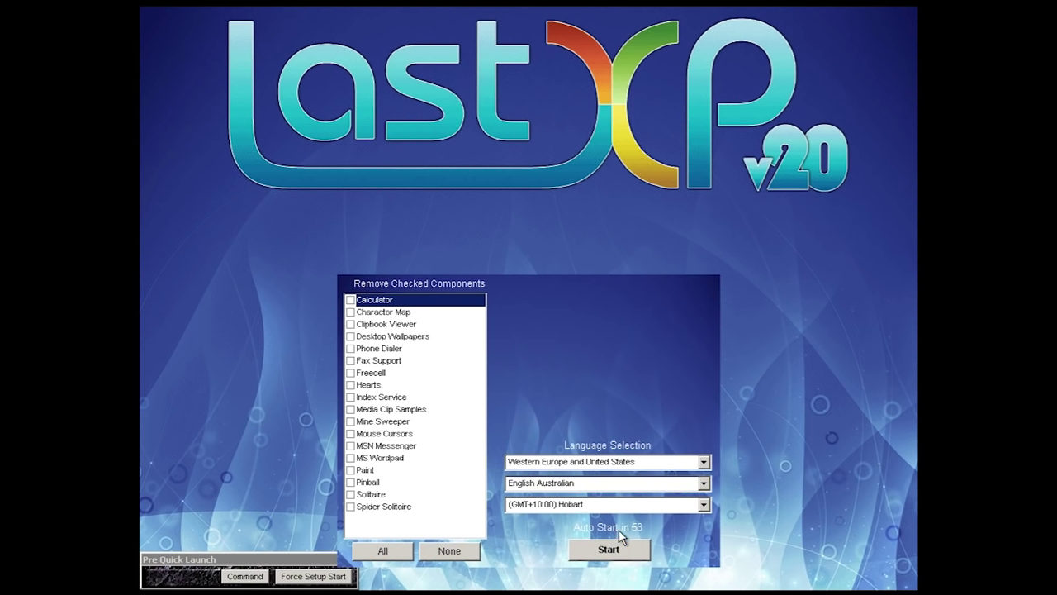
Step: Check the available language groups and set the installation language to English United States
click(576, 463)
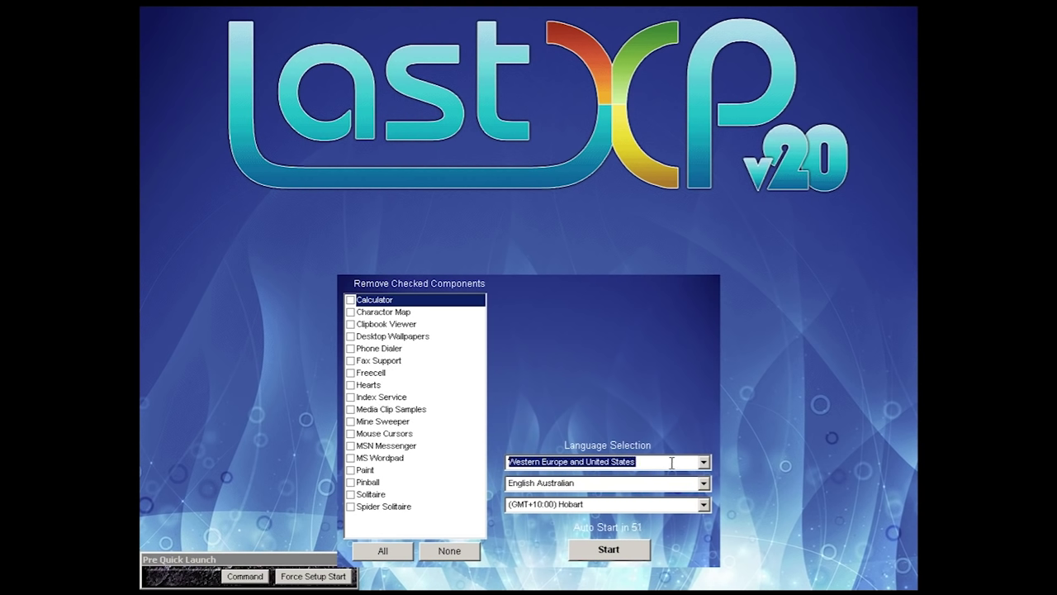
click(703, 463)
click(705, 464)
click(703, 484)
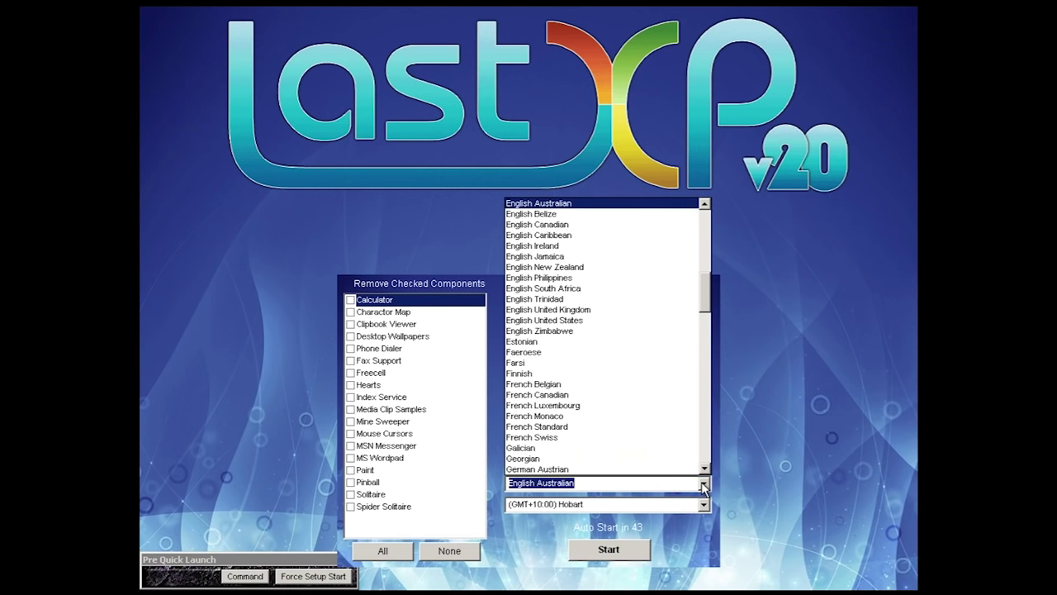
click(629, 322)
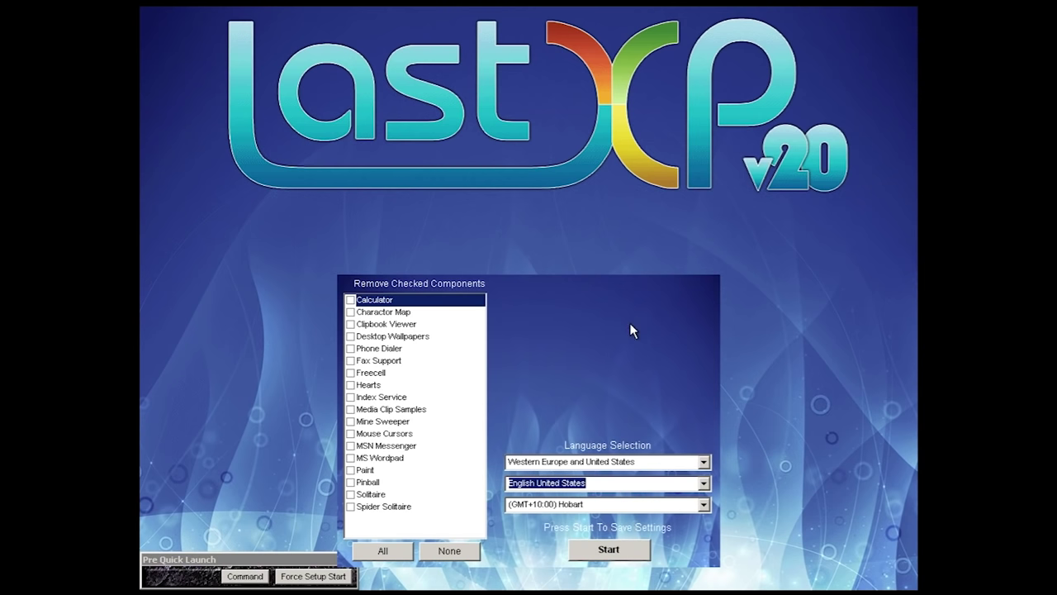
Step: Choose a different time zone from further up the list and start setup with the chosen regional settings
click(703, 503)
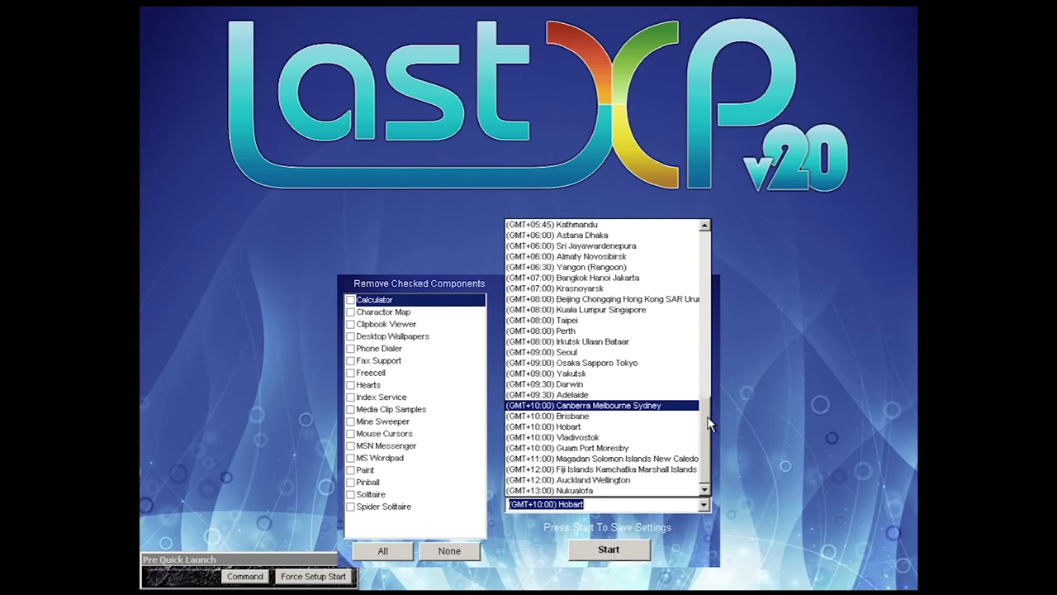
drag(708, 424, 710, 279)
click(661, 278)
click(609, 549)
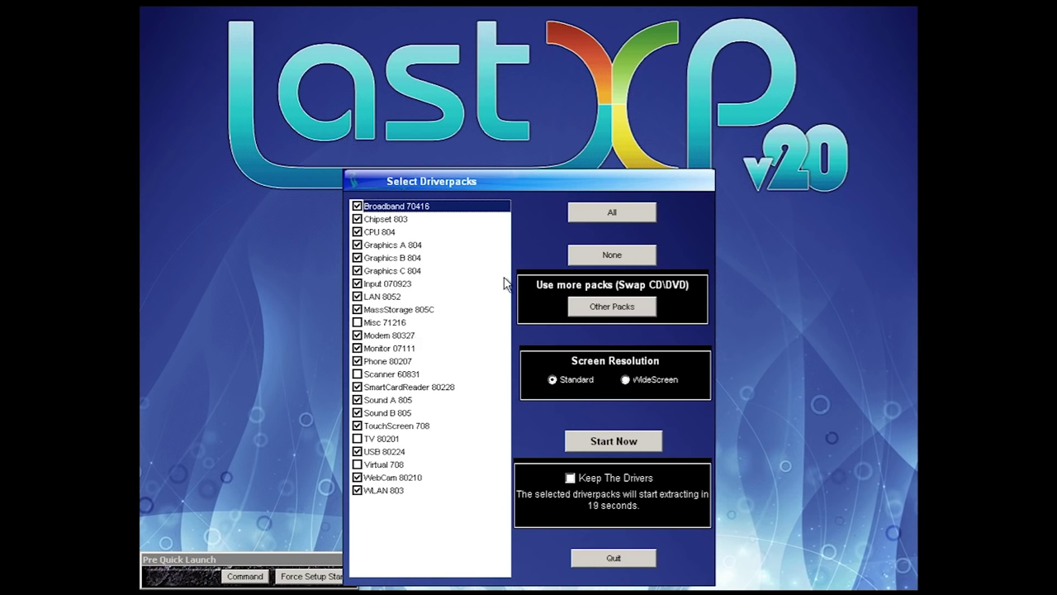
Step: Select all driverpacks, set the screen resolution to WideScreen and start the driverpack extraction
click(588, 213)
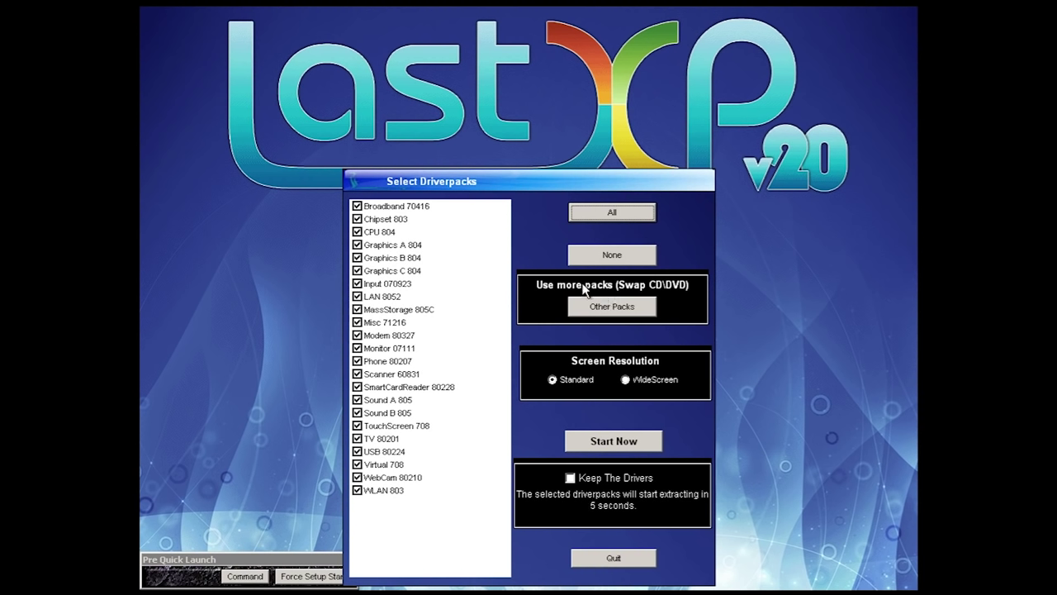
click(632, 385)
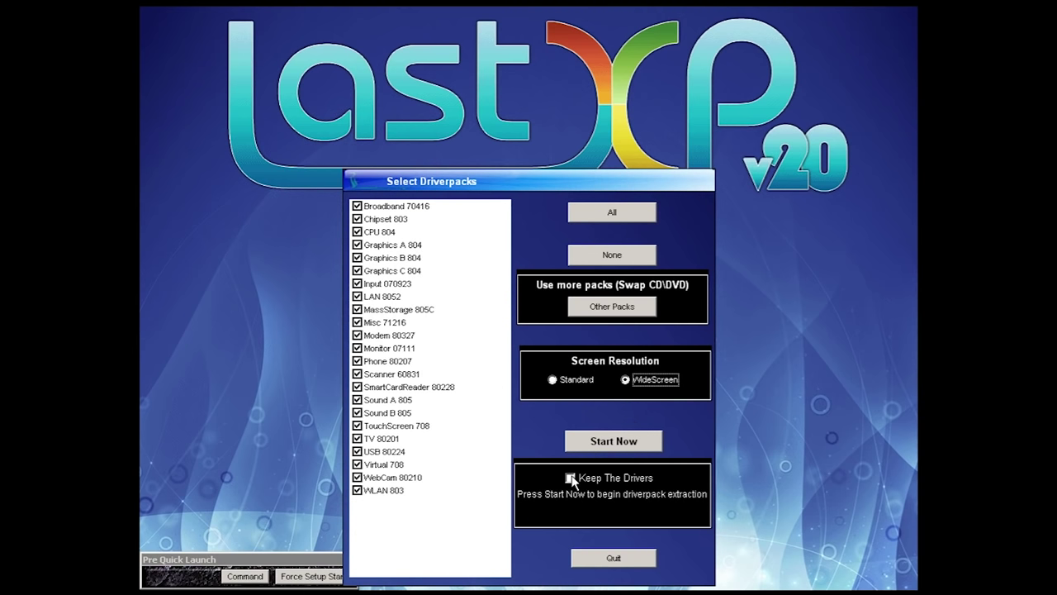
click(589, 441)
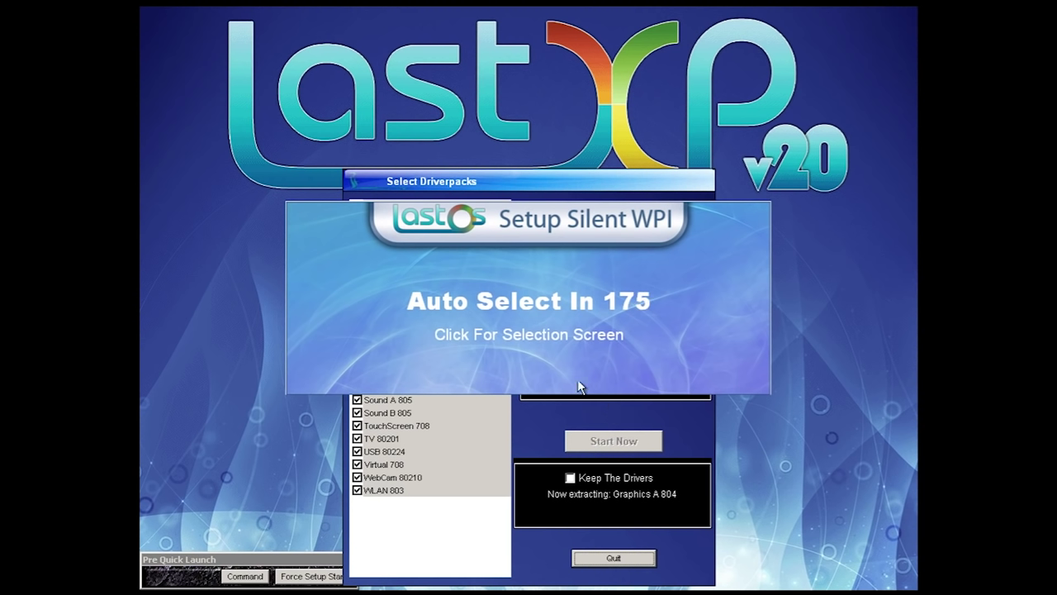
Step: Open the Setup Silent WPI selection screen and examine the full list of applications
click(496, 346)
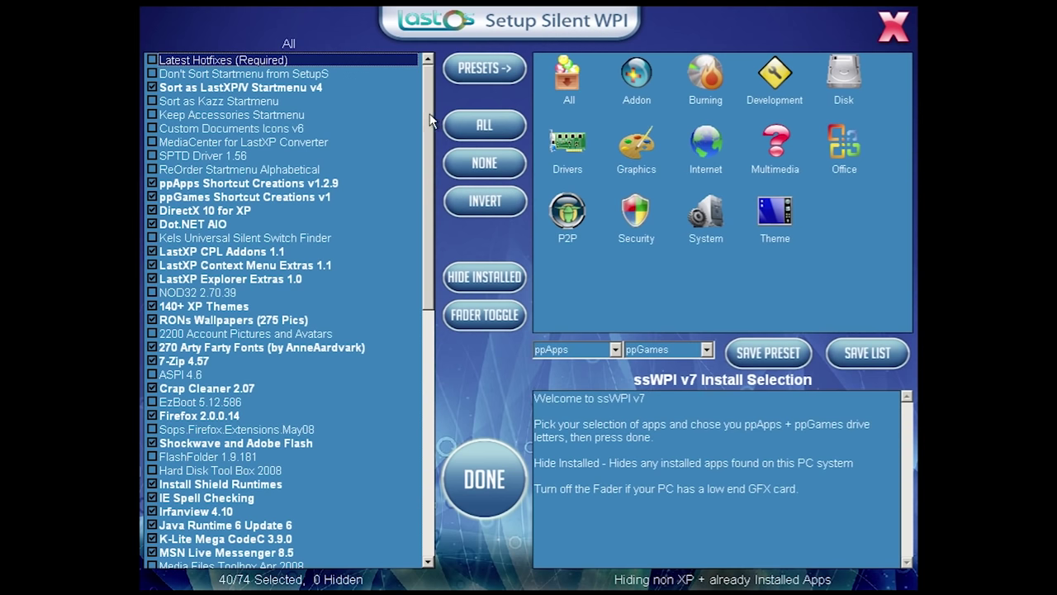
scroll(396, 319, down, 12)
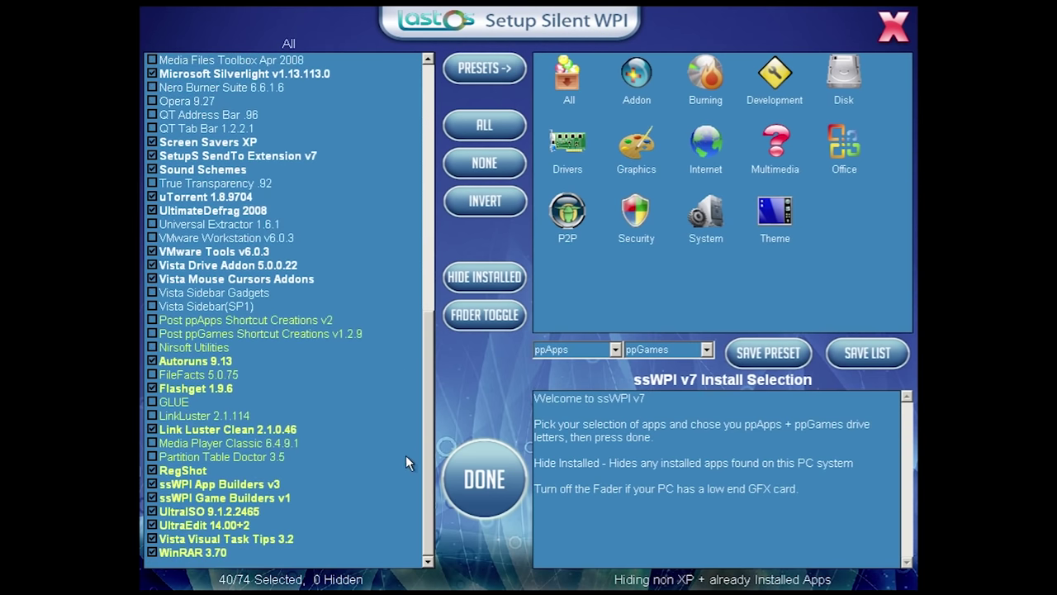
scroll(402, 236, up, 12)
scroll(256, 421, down, 12)
scroll(235, 309, up, 11)
scroll(234, 309, up, 2)
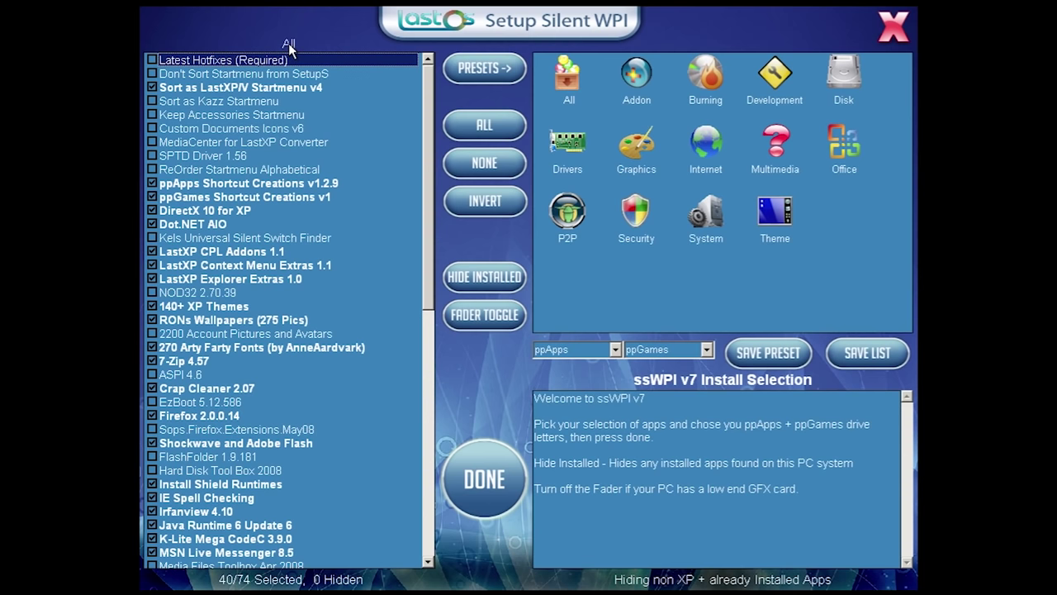
Step: Review the applications offered in the Drivers, Addon and P2P categories
click(567, 145)
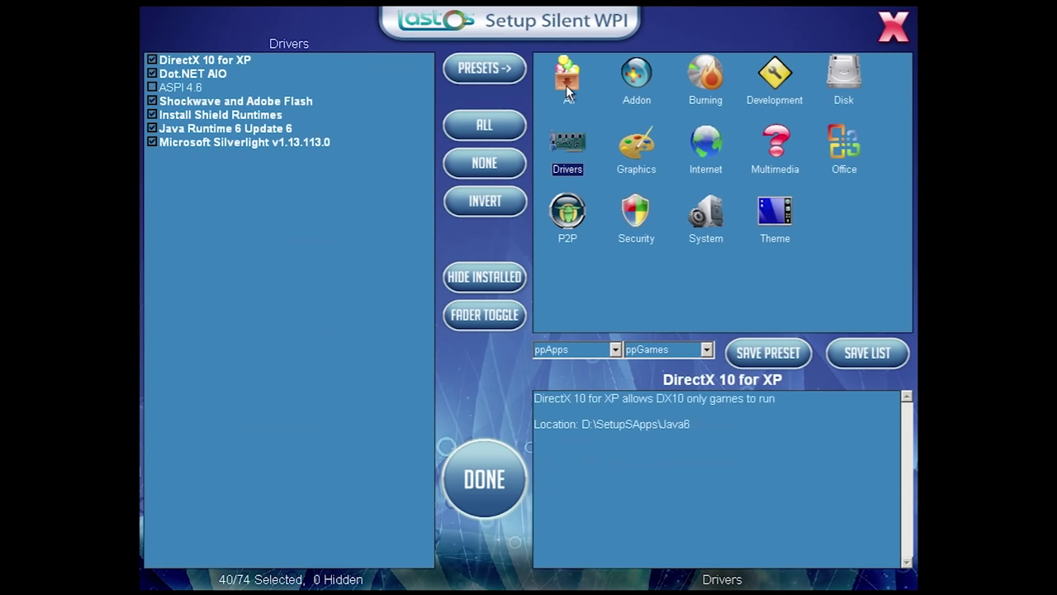
click(572, 84)
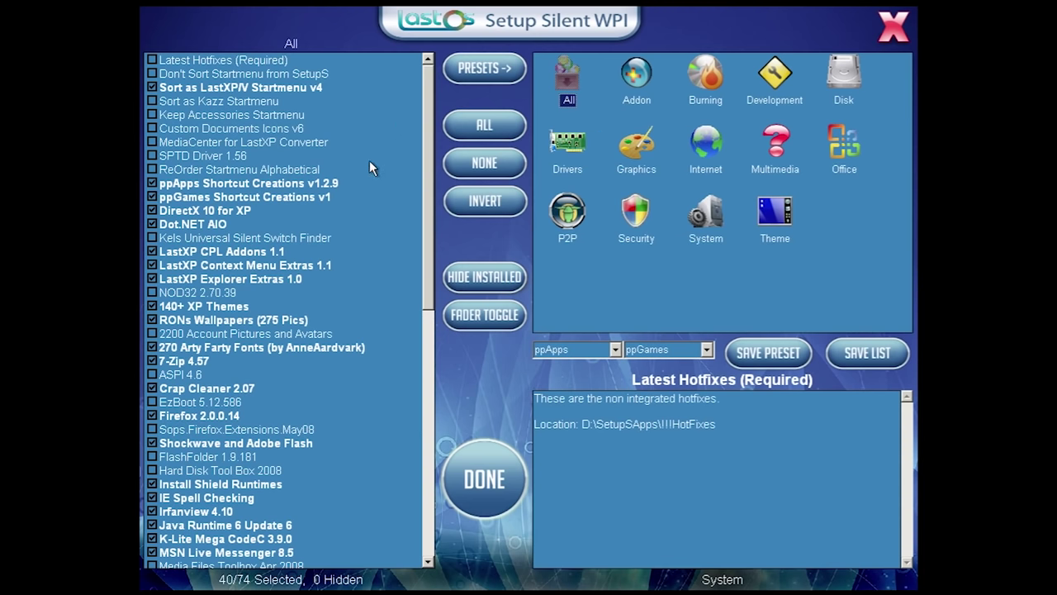
click(628, 78)
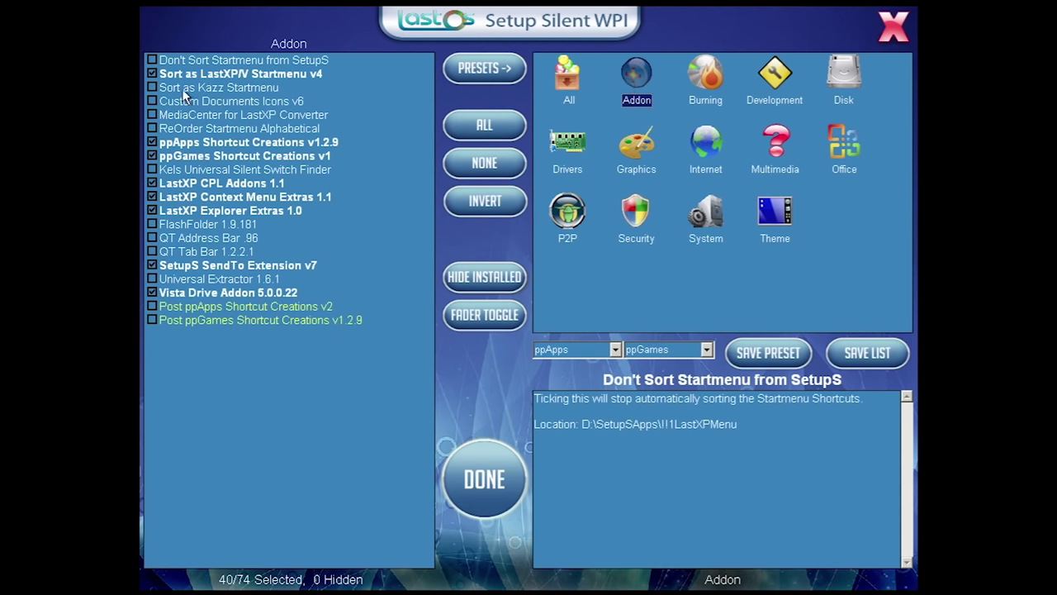
click(576, 66)
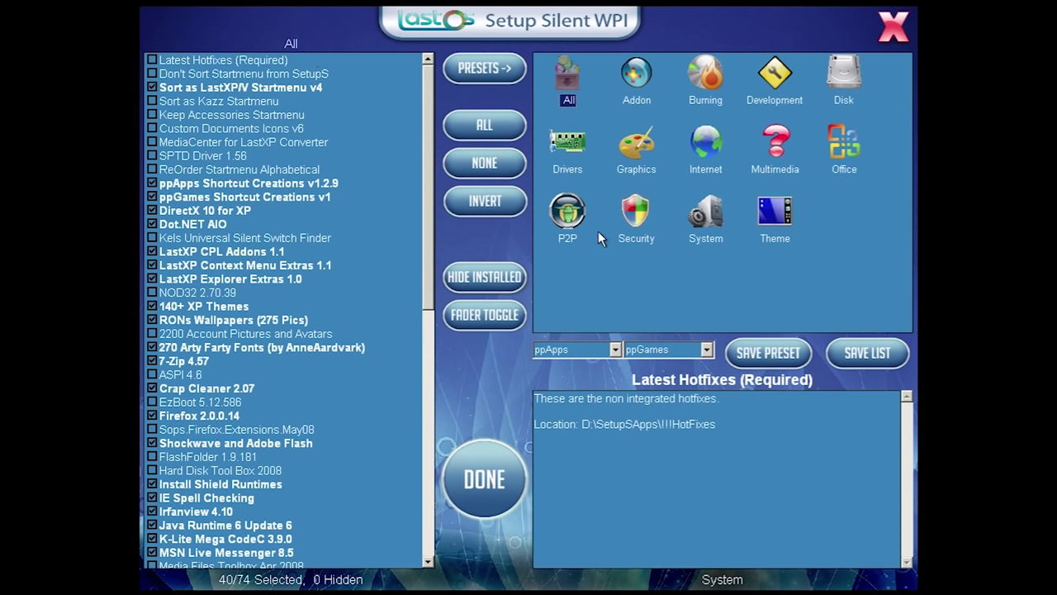
click(579, 216)
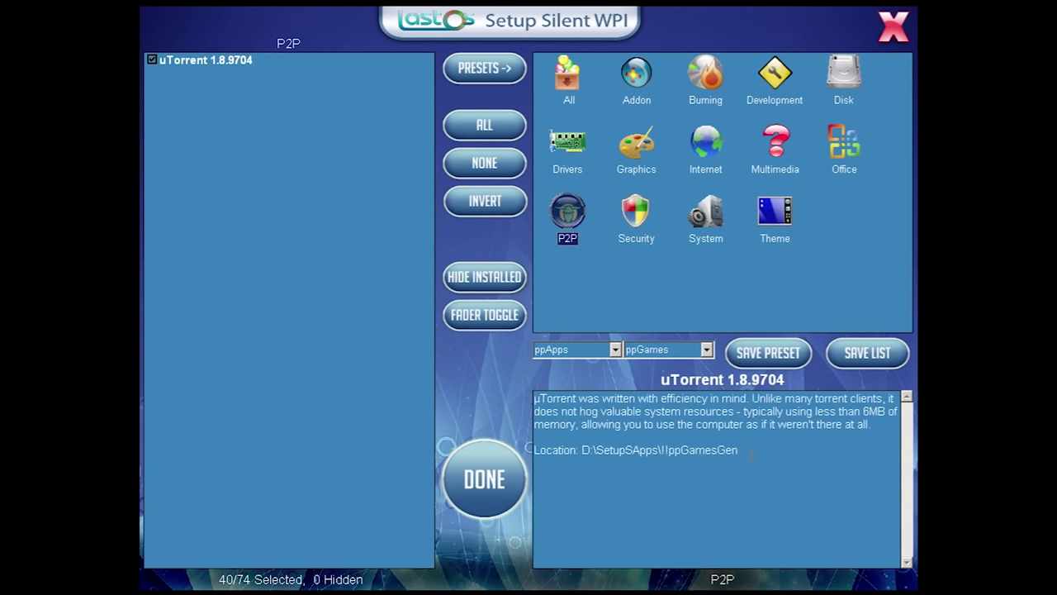
Step: Mark Vista Sidebar Gadgets and 2200 Account Pictures and Avatars under Theme, and VMware Workstation v6.0.3 under System, for installation
click(775, 215)
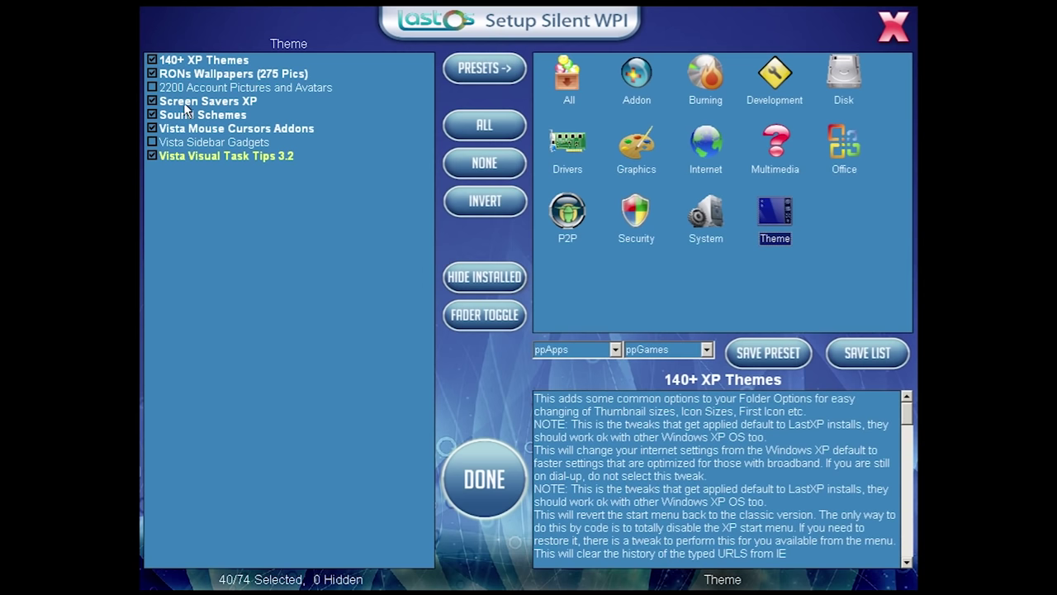
mouse_move(194, 89)
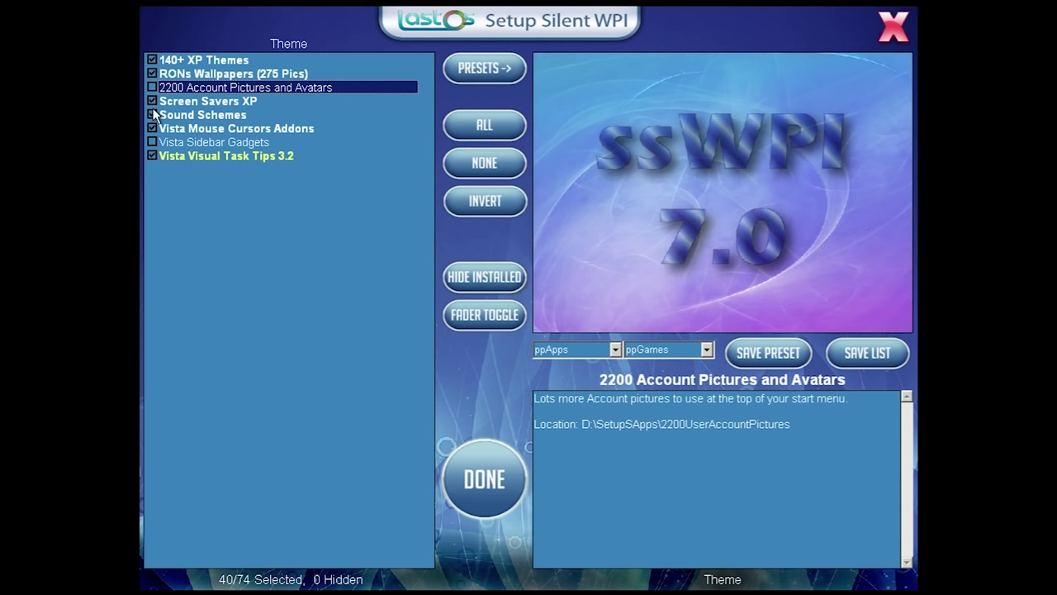
click(153, 142)
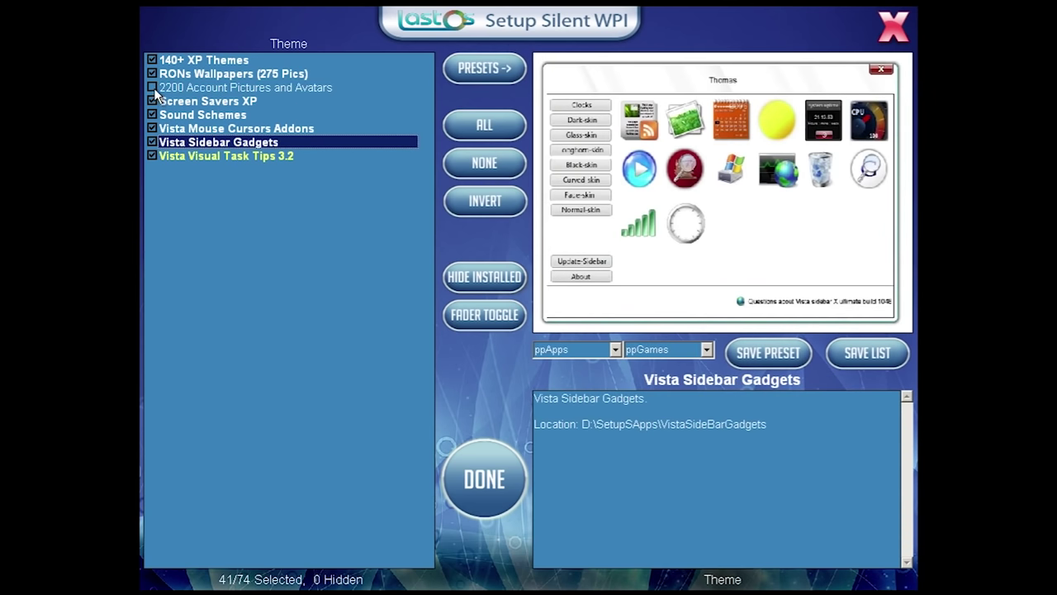
click(153, 86)
click(706, 210)
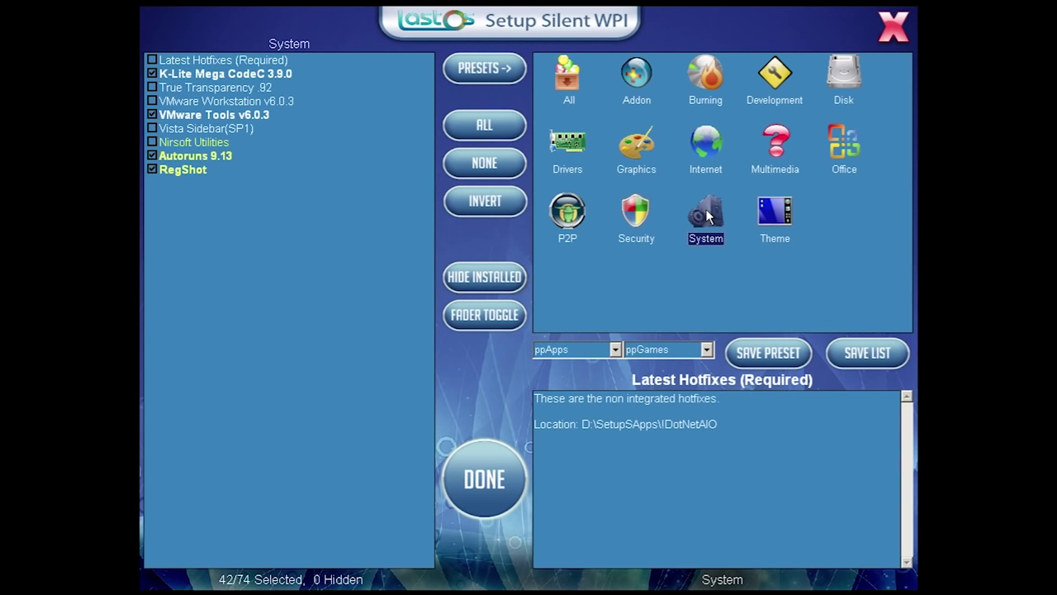
click(152, 100)
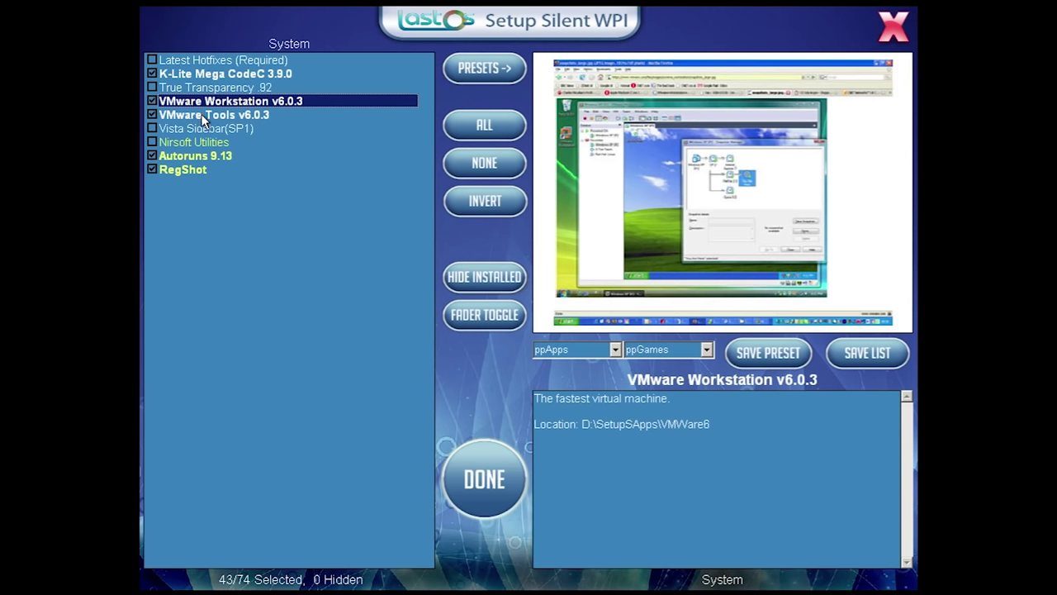
Step: Review the Office, Multimedia, System, Security, P2P and Internet application categories
mouse_move(561, 190)
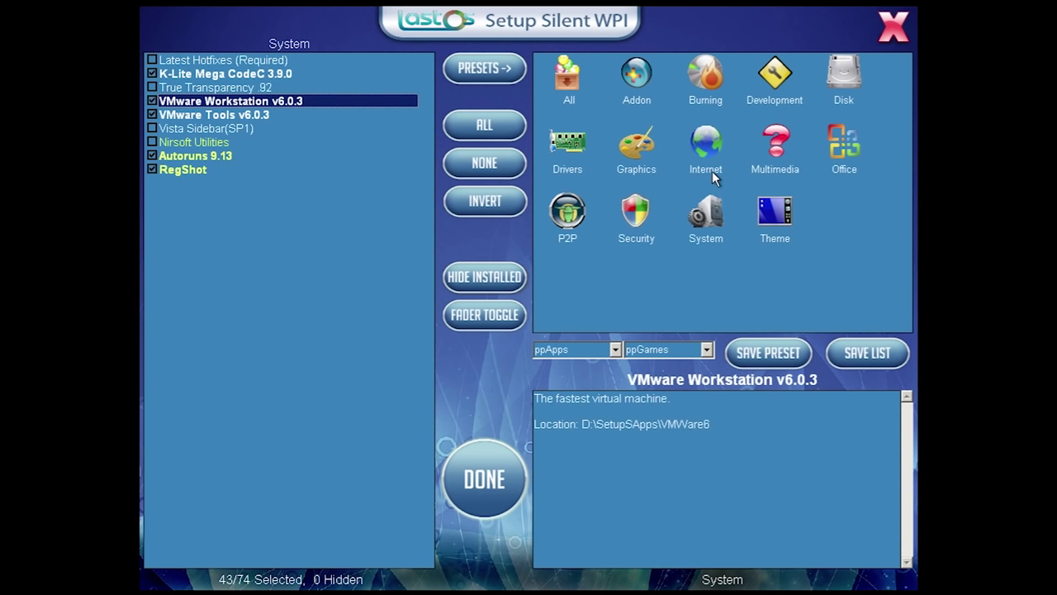
click(841, 139)
click(780, 156)
click(696, 223)
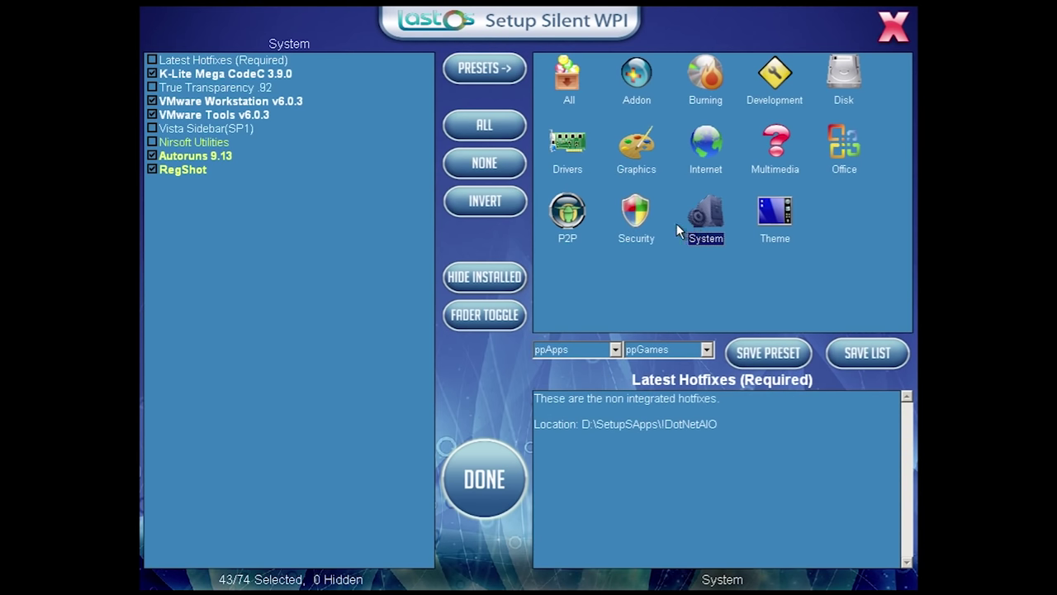
click(634, 213)
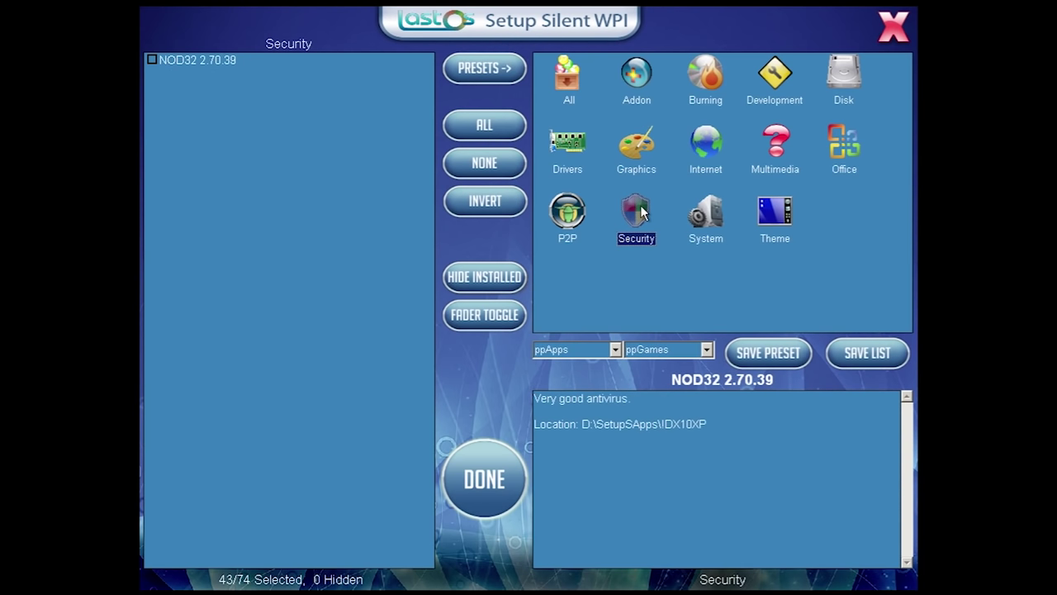
click(569, 216)
click(703, 148)
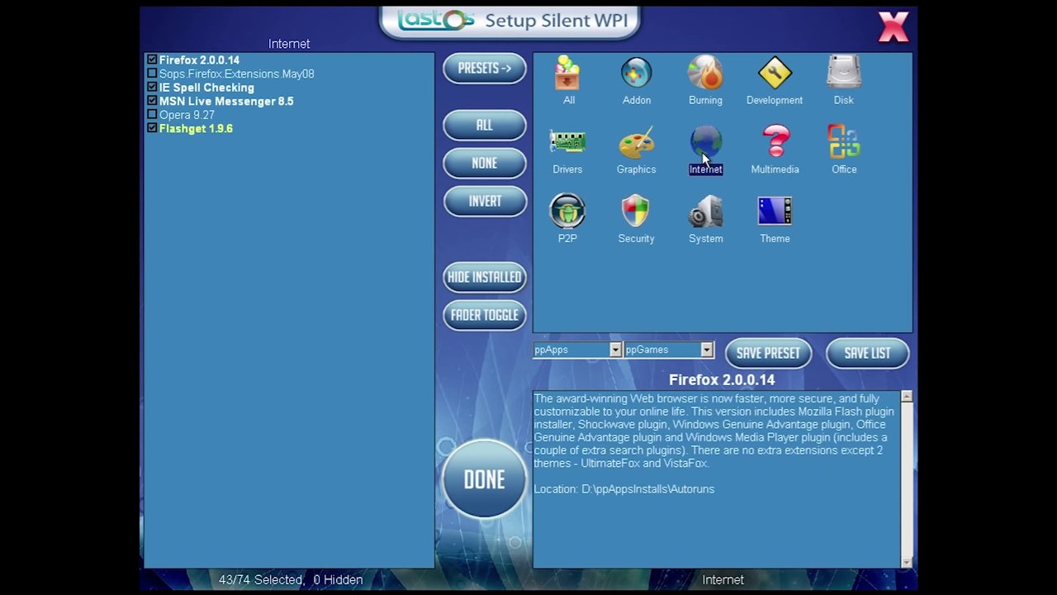
Step: Select all applications in the Internet category and in the complete list, and confirm the selection
click(484, 124)
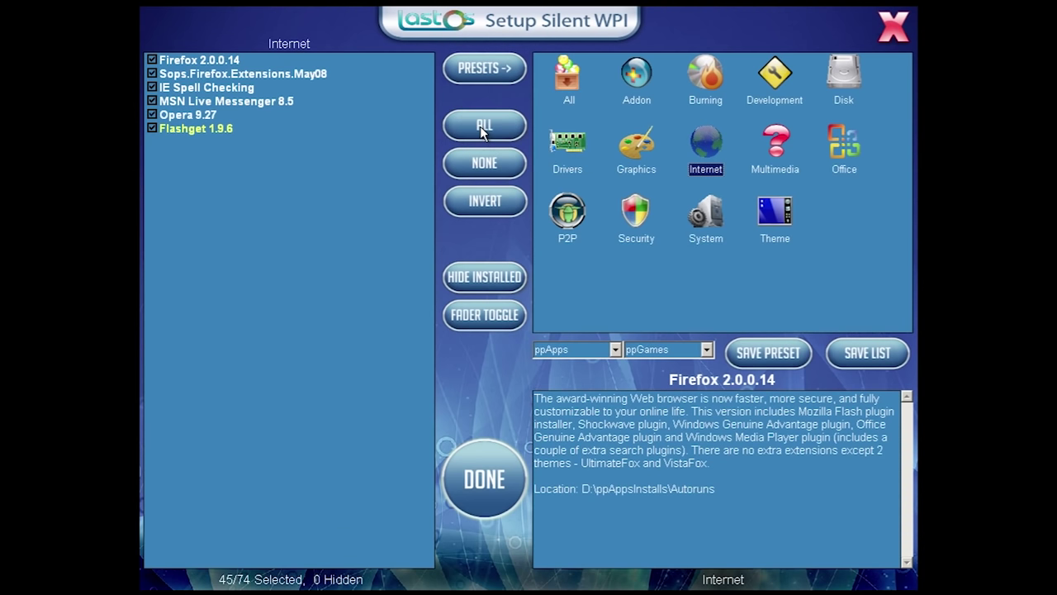
click(563, 79)
click(484, 124)
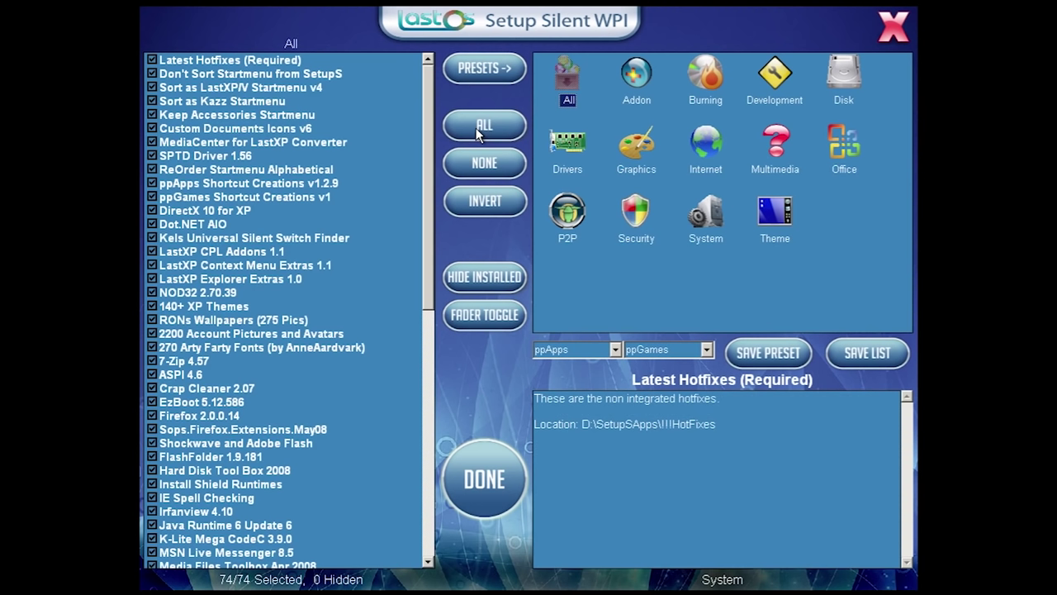
drag(431, 188, 416, 163)
click(485, 479)
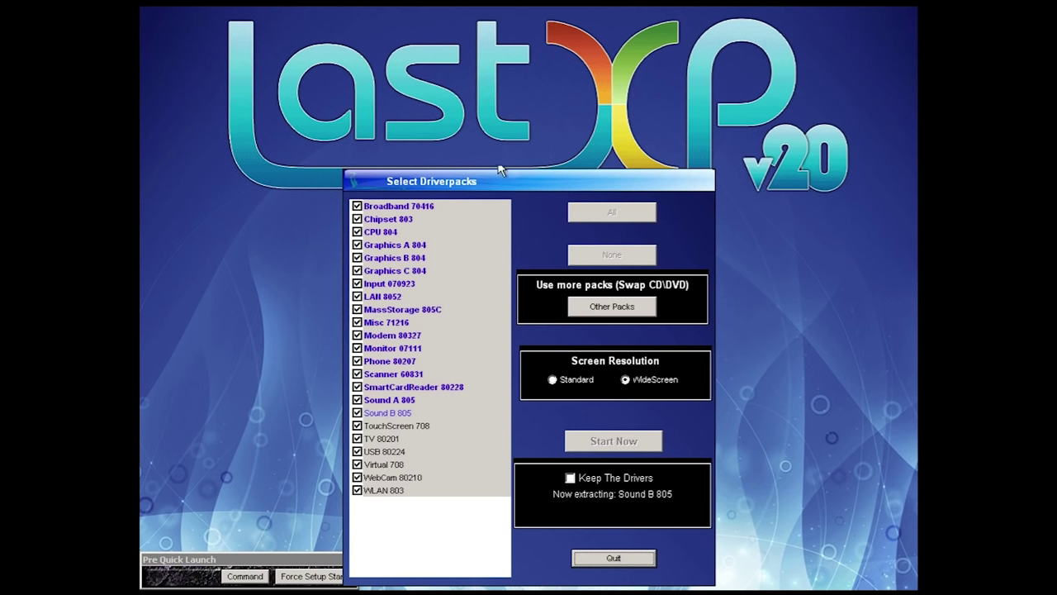
Step: Force the LastXP setup to start
click(327, 568)
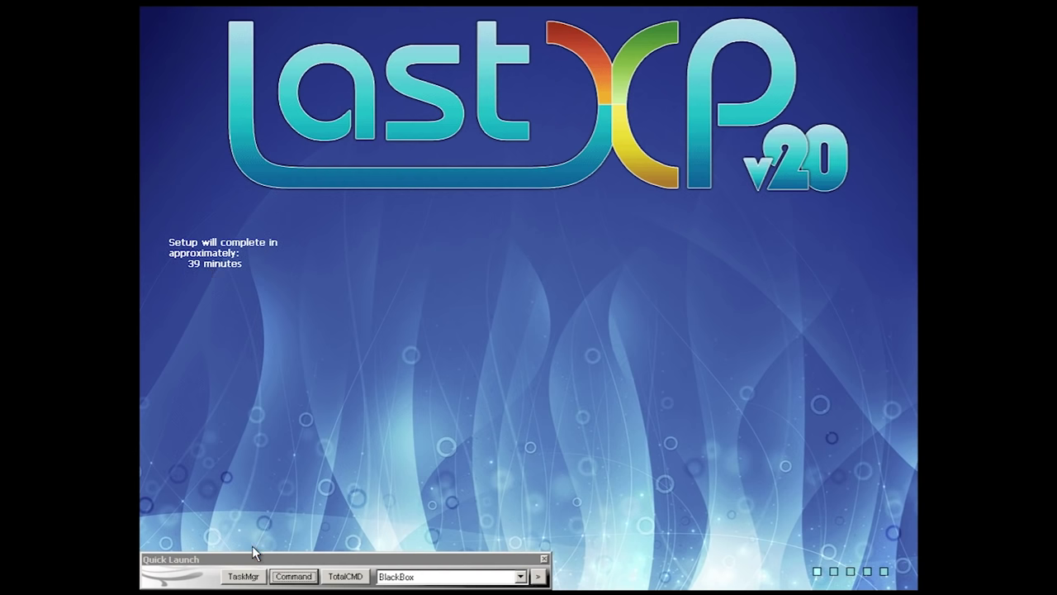
Step: Launch the Fifteen puzzle from Quick Launch, move its window to the middle of the screen, and close it
mouse_move(231, 563)
mouse_down()
mouse_move(244, 555)
mouse_move(232, 565)
mouse_up()
click(520, 577)
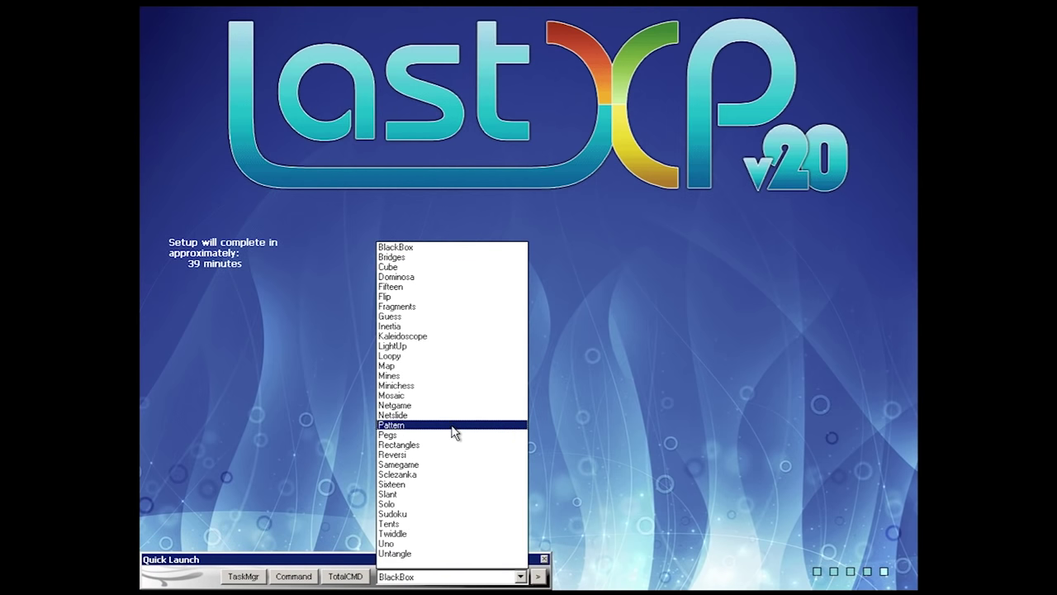
click(415, 288)
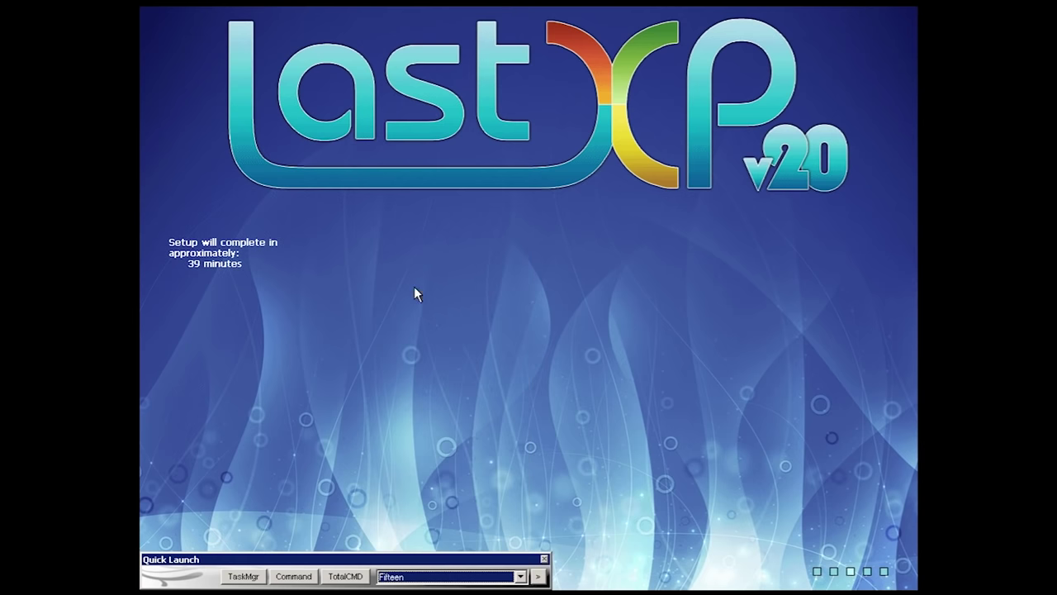
click(538, 576)
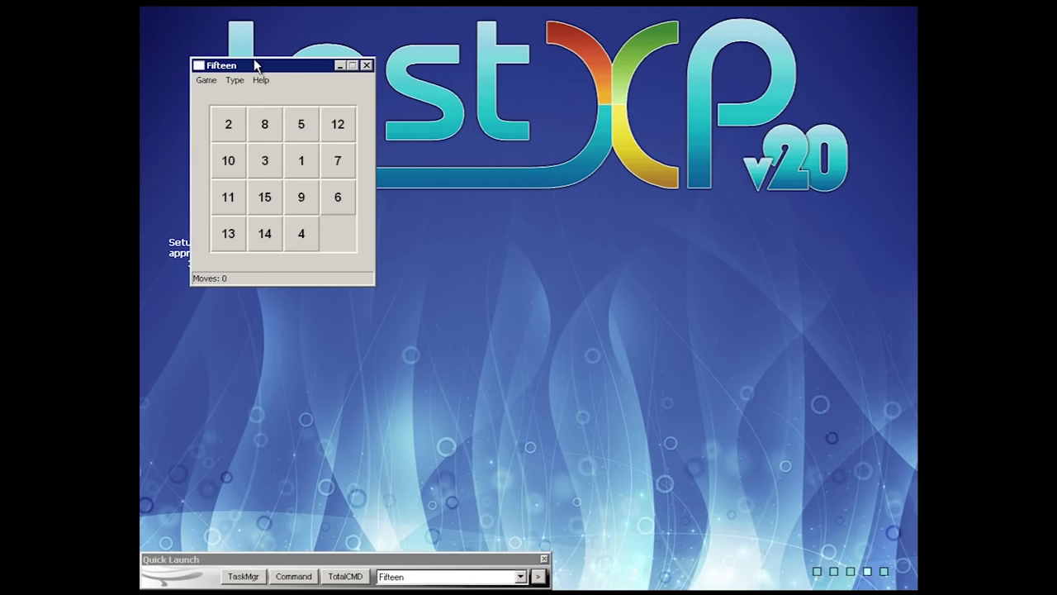
drag(248, 69, 509, 205)
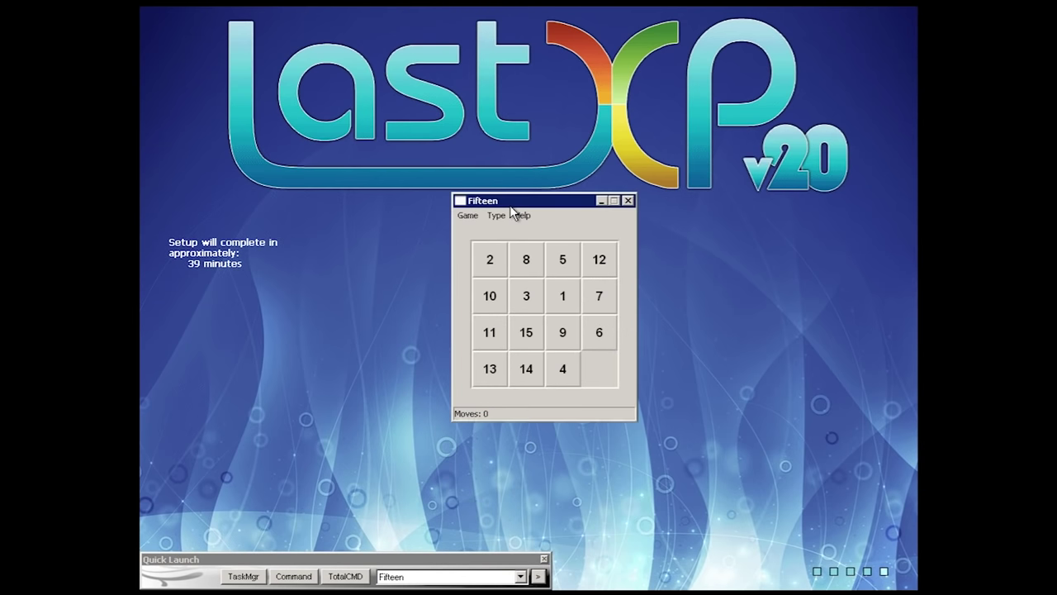
click(628, 200)
Step: Launch Reversi from Quick Launch, dismiss its startup tips, and move the game window to the middle of the screen
click(502, 576)
click(435, 429)
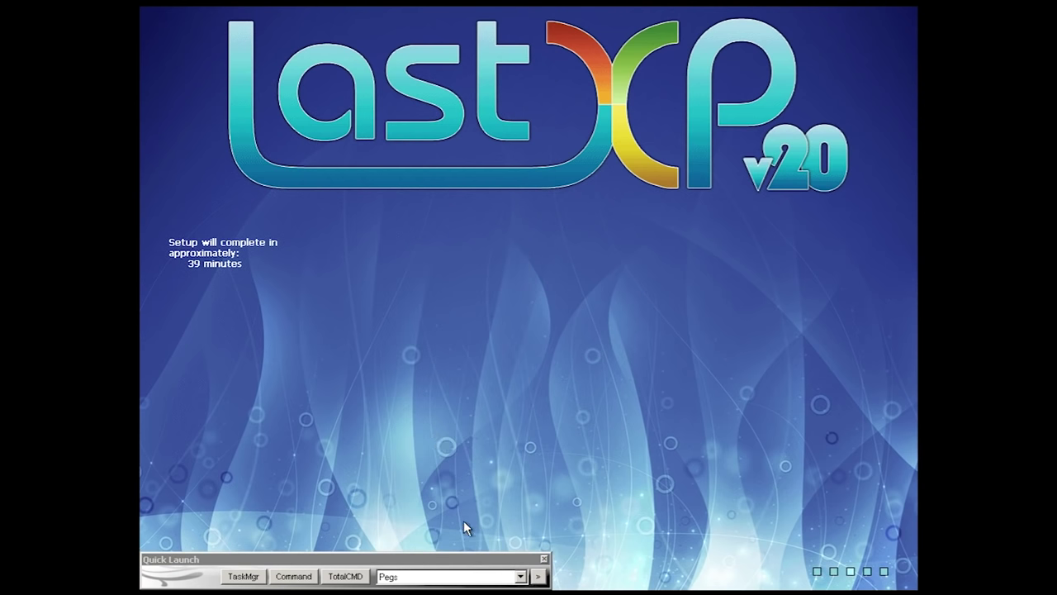
click(472, 575)
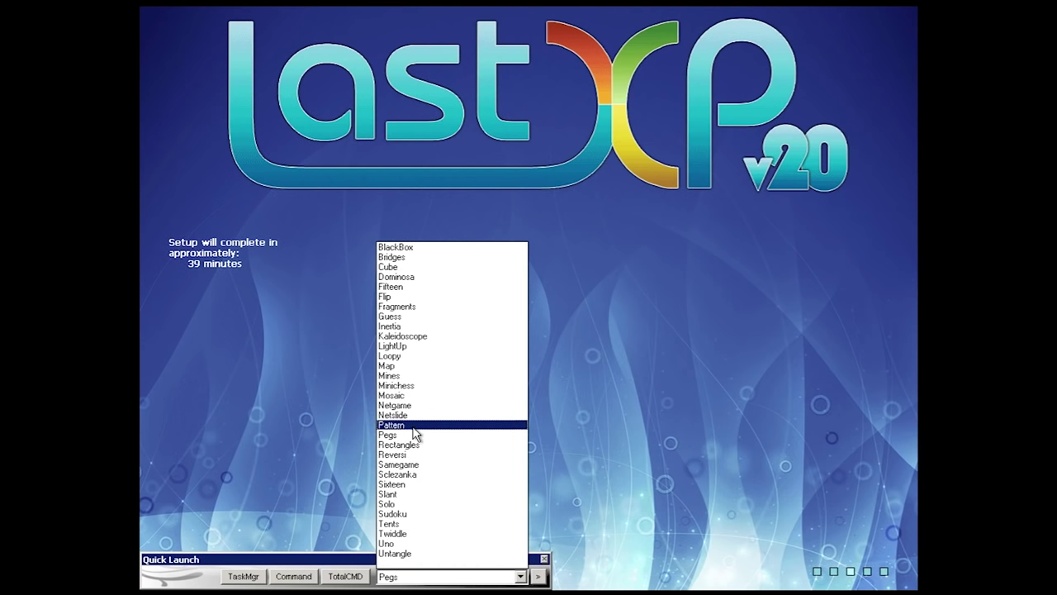
click(411, 454)
click(538, 576)
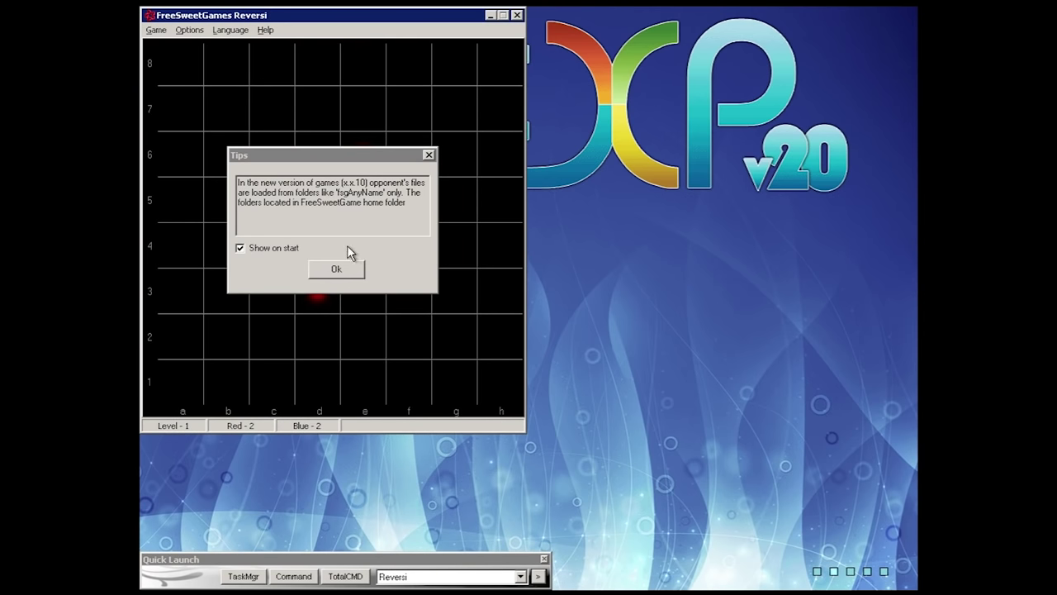
click(332, 266)
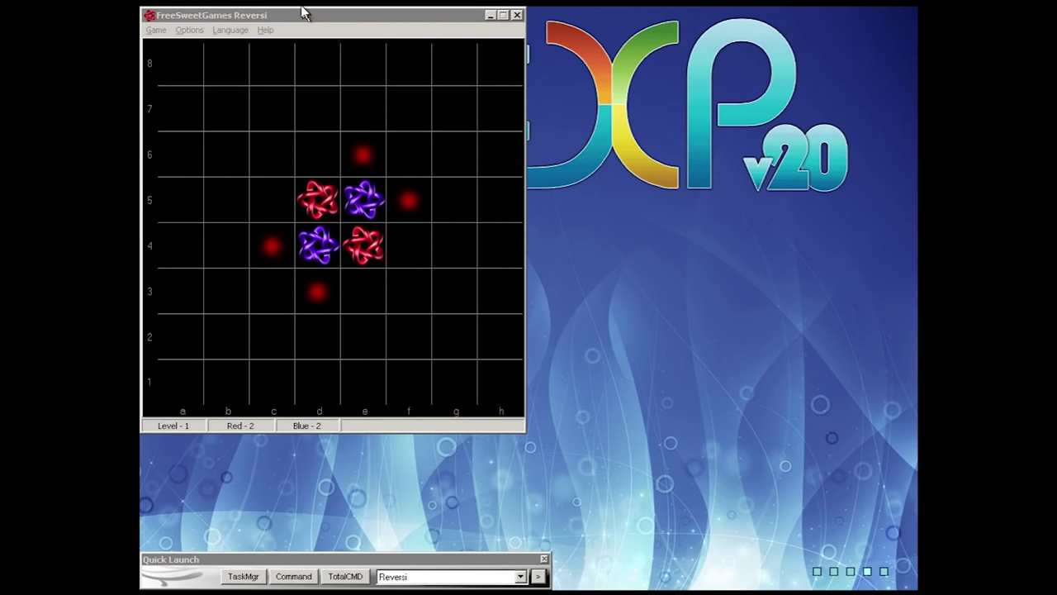
drag(302, 13, 565, 116)
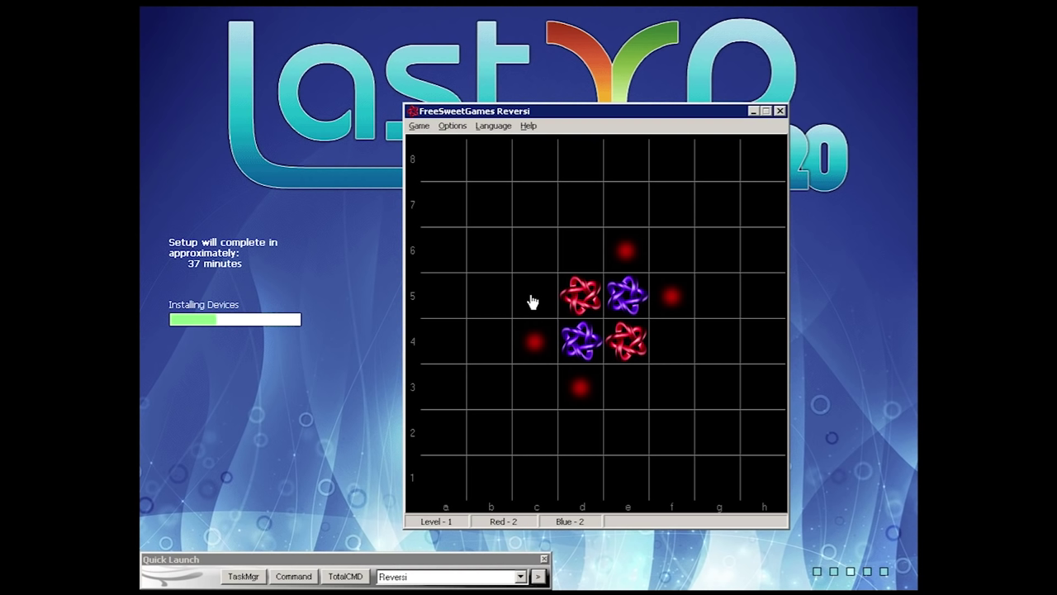
Step: View the version information for Reversi and close the game
click(529, 126)
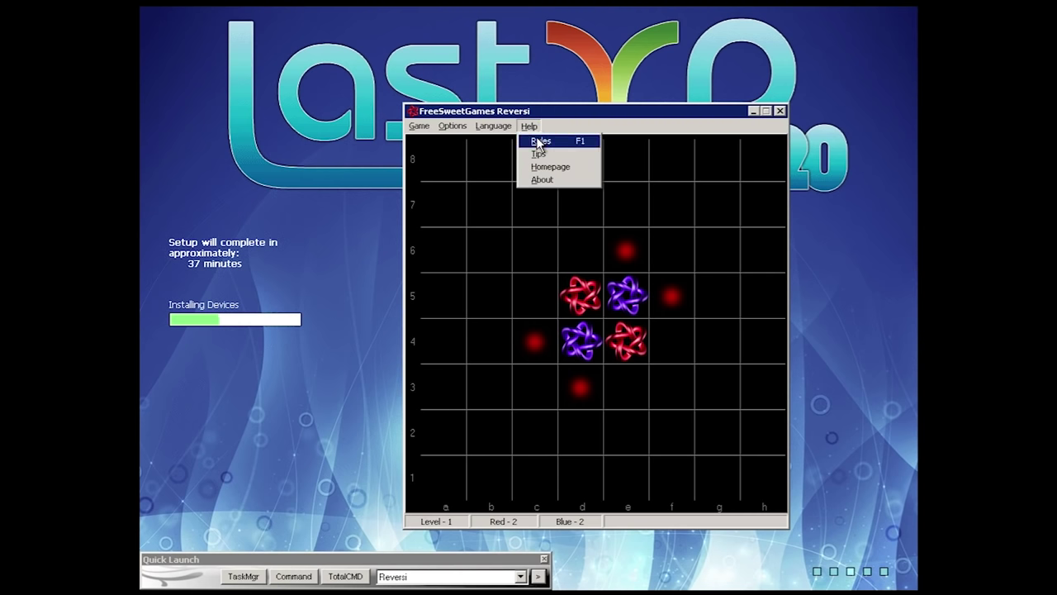
click(536, 179)
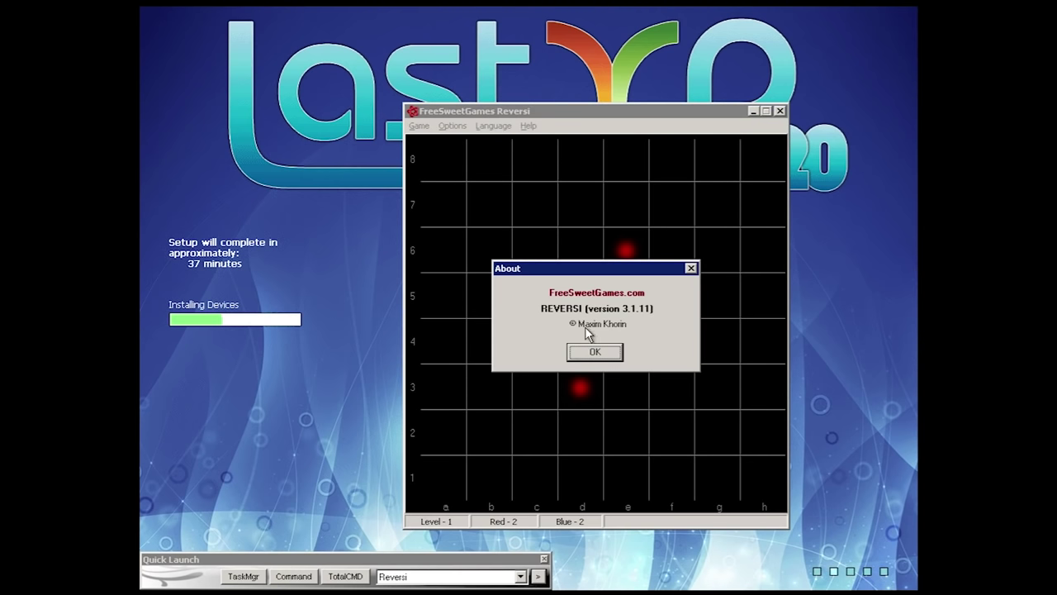
click(593, 352)
key(alt+F4)
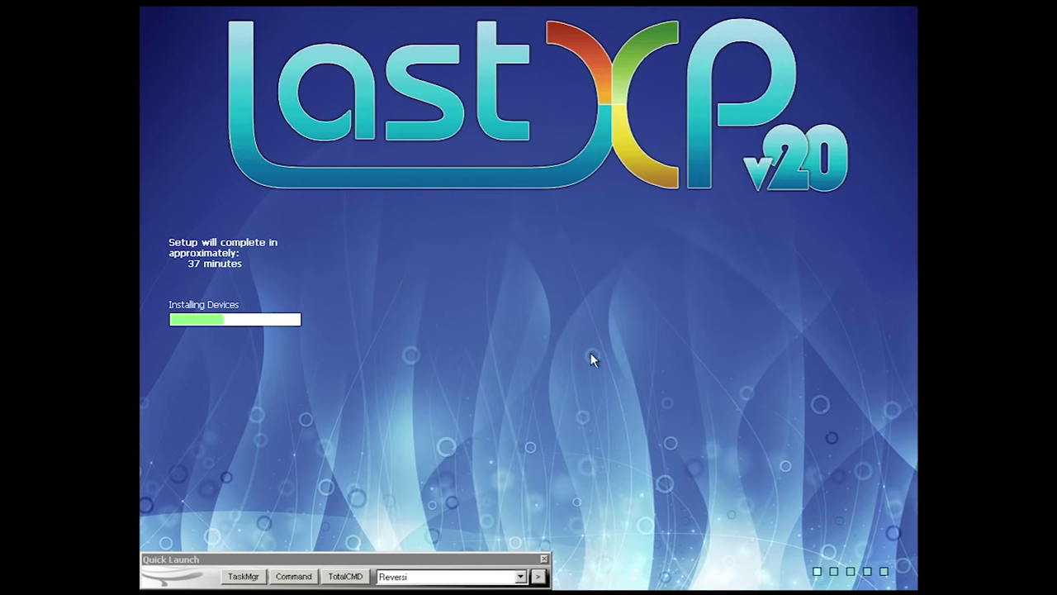
Step: Launch Mines from Quick Launch, centre its window, and uncover one cell in the upper-left corner and one in the bottom row
click(479, 577)
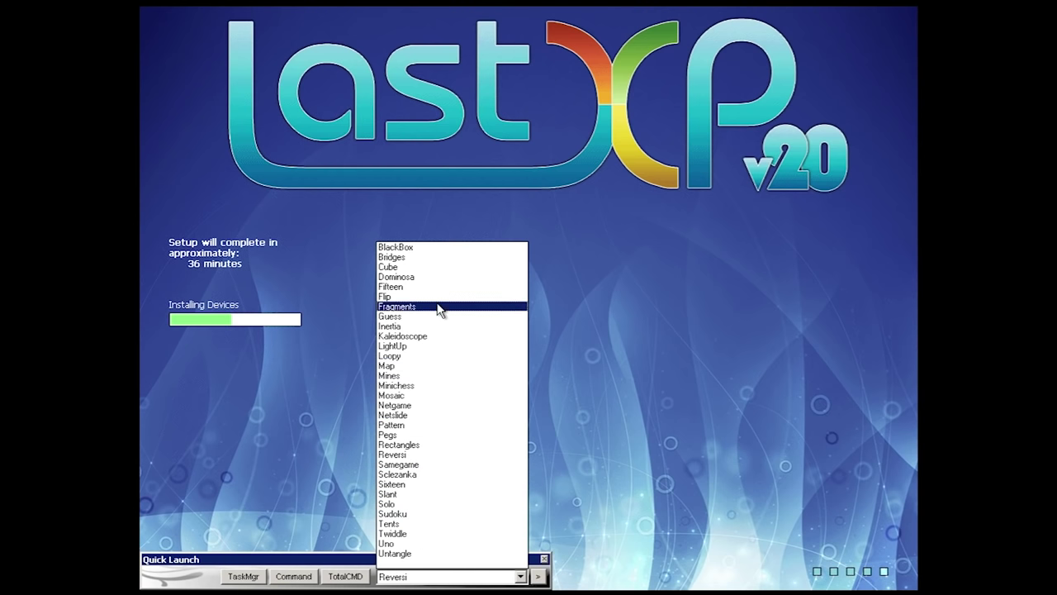
click(439, 376)
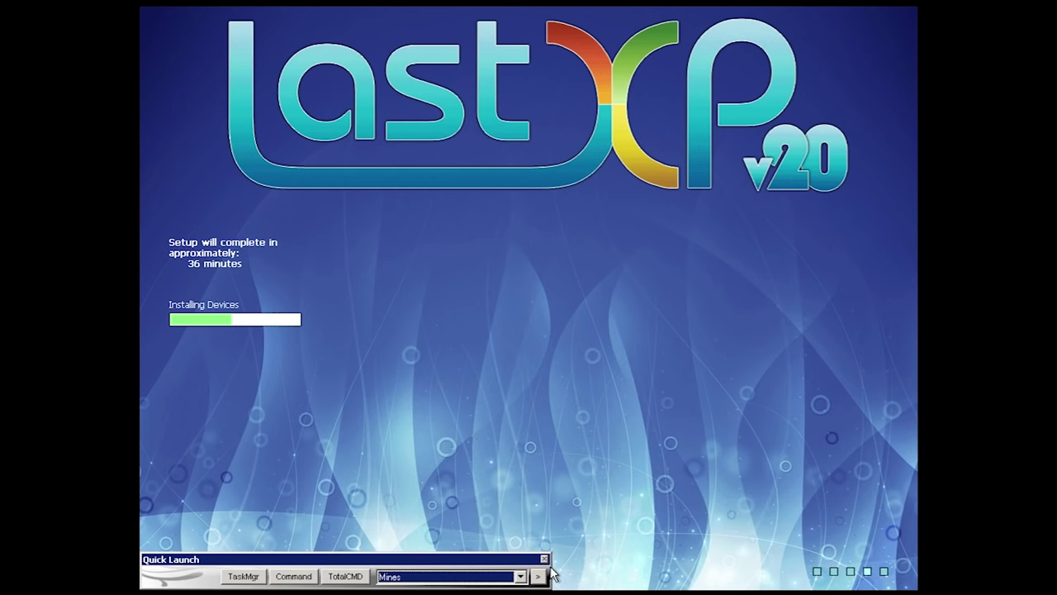
click(537, 575)
drag(278, 100, 503, 223)
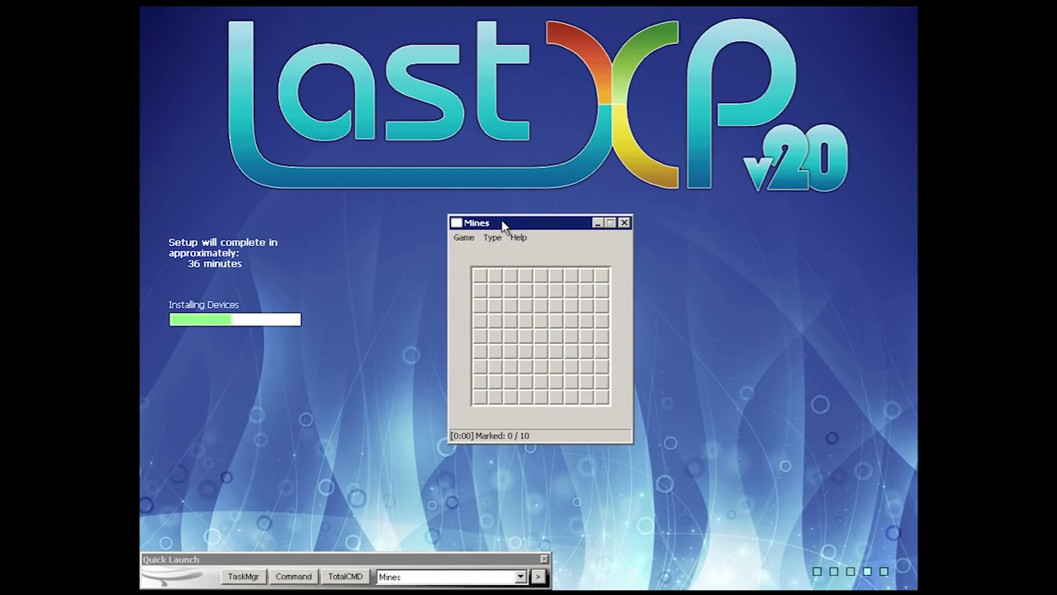
click(482, 278)
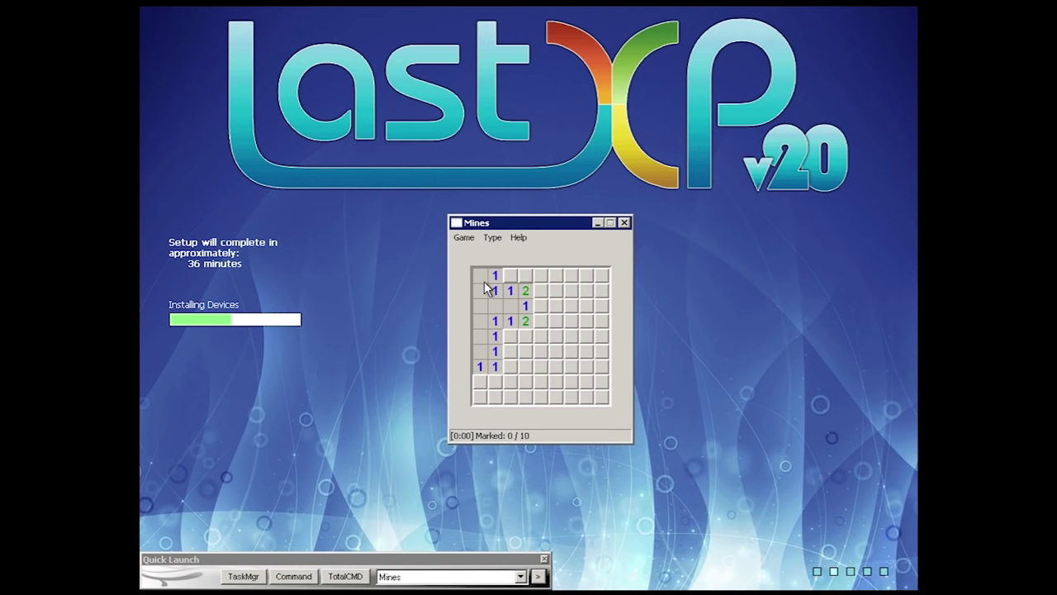
click(594, 398)
Step: View the version information for Mines and close the game
click(518, 238)
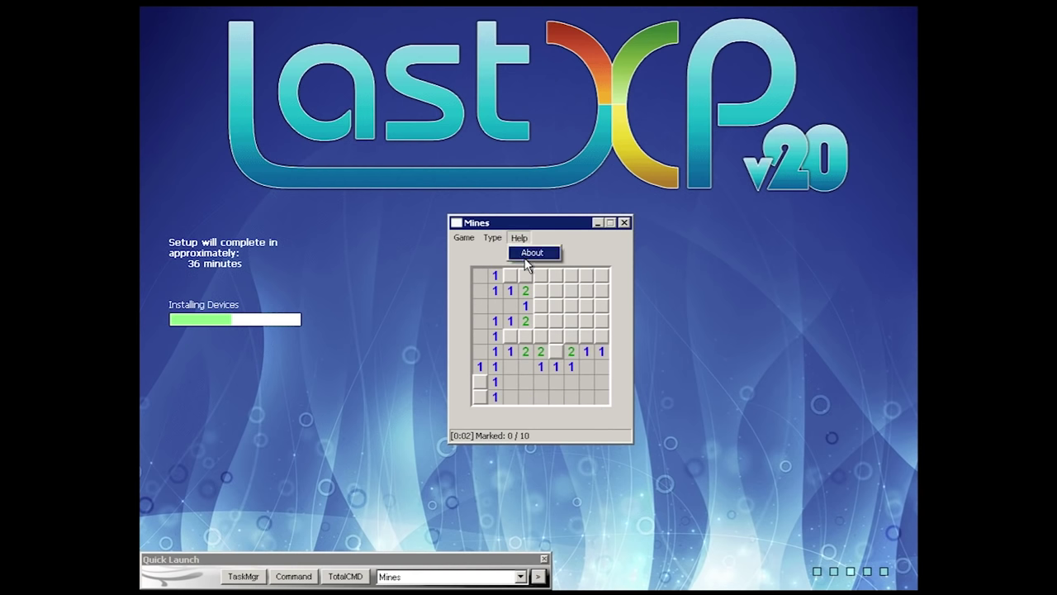
click(529, 253)
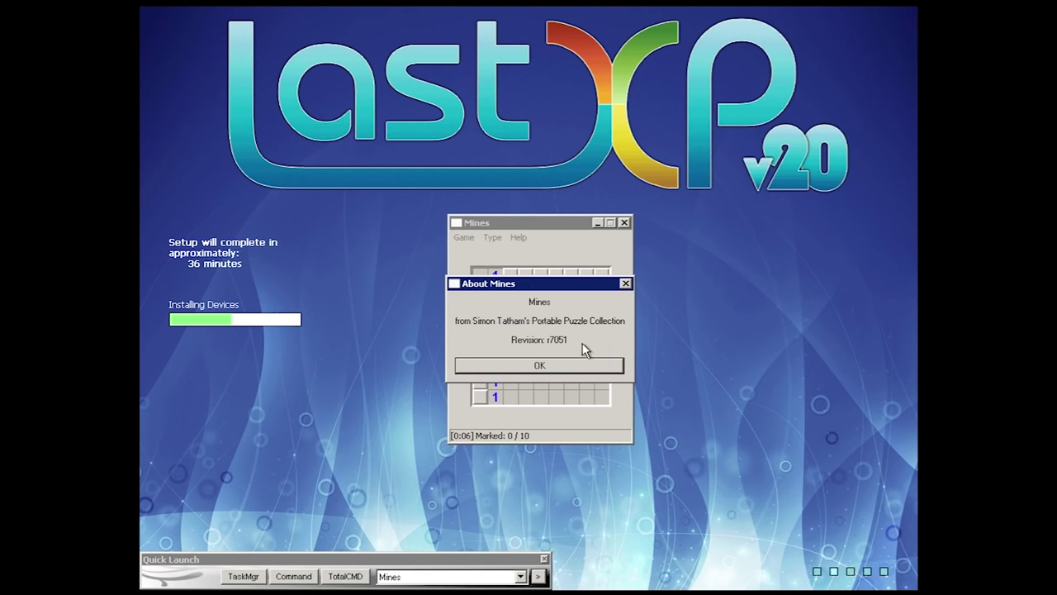
click(577, 363)
click(625, 223)
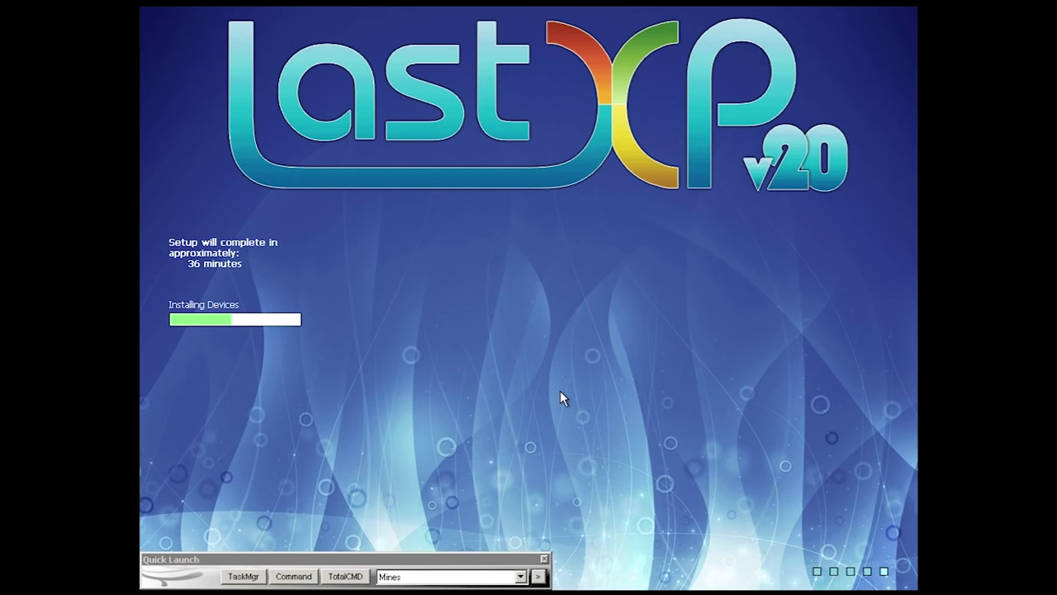
Step: Open Task Manager from Quick Launch and examine the running applications, processes and system performance during setup
click(446, 577)
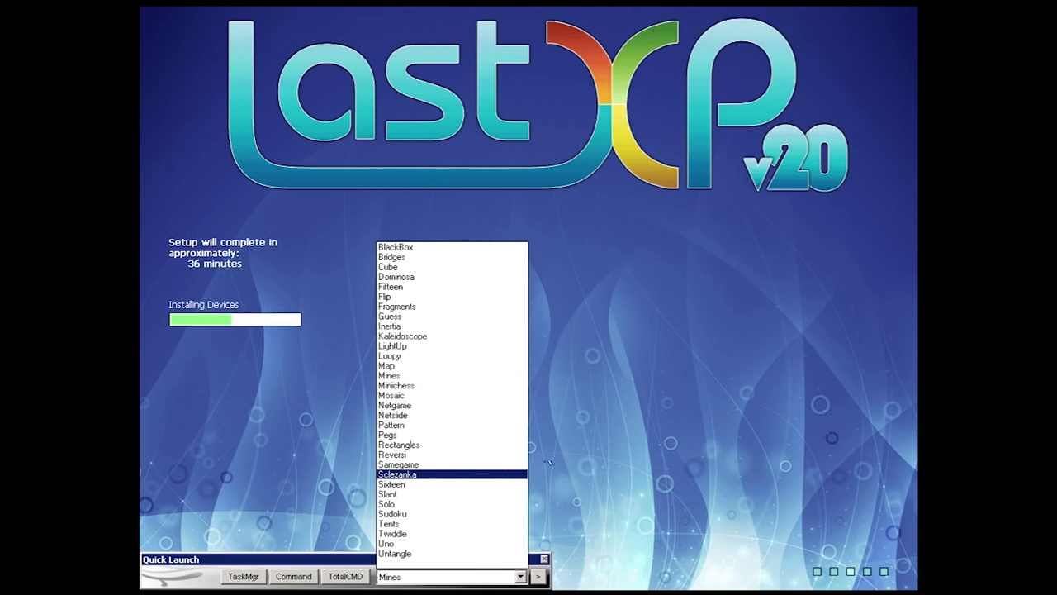
click(427, 578)
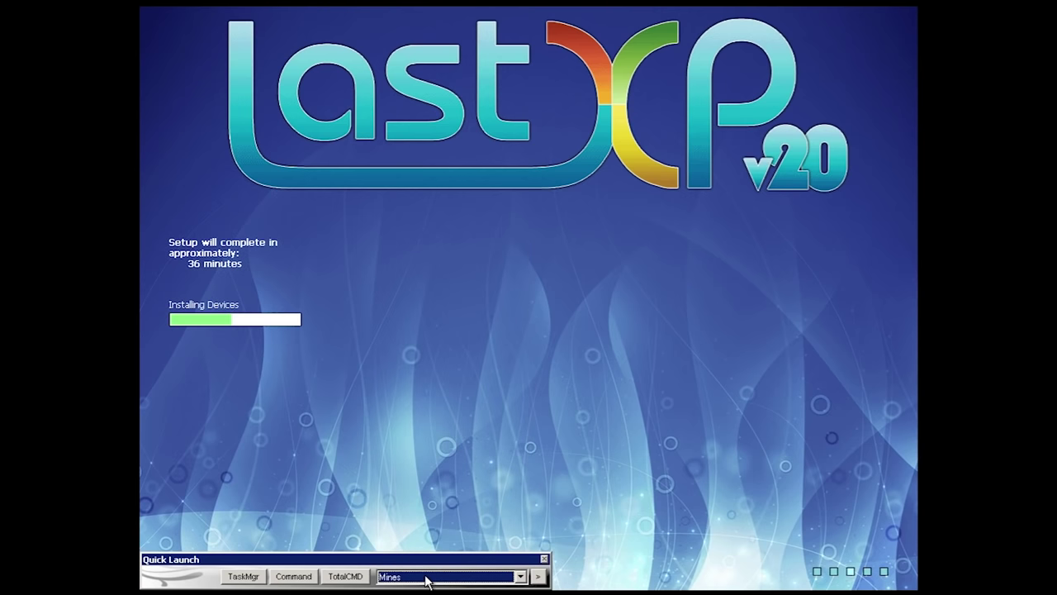
click(243, 576)
drag(228, 28, 512, 167)
click(520, 196)
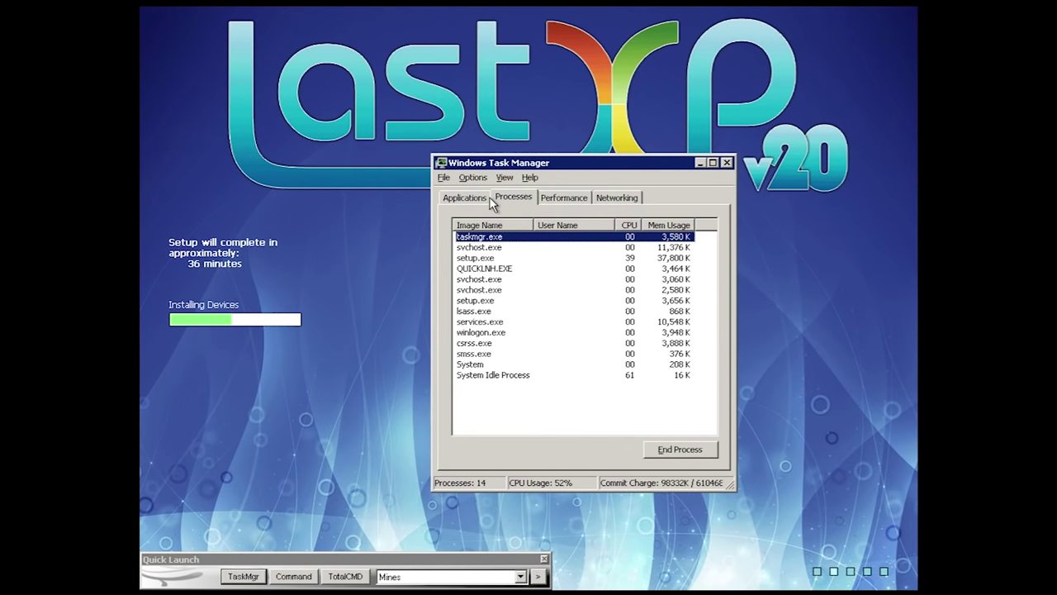
click(487, 196)
click(499, 252)
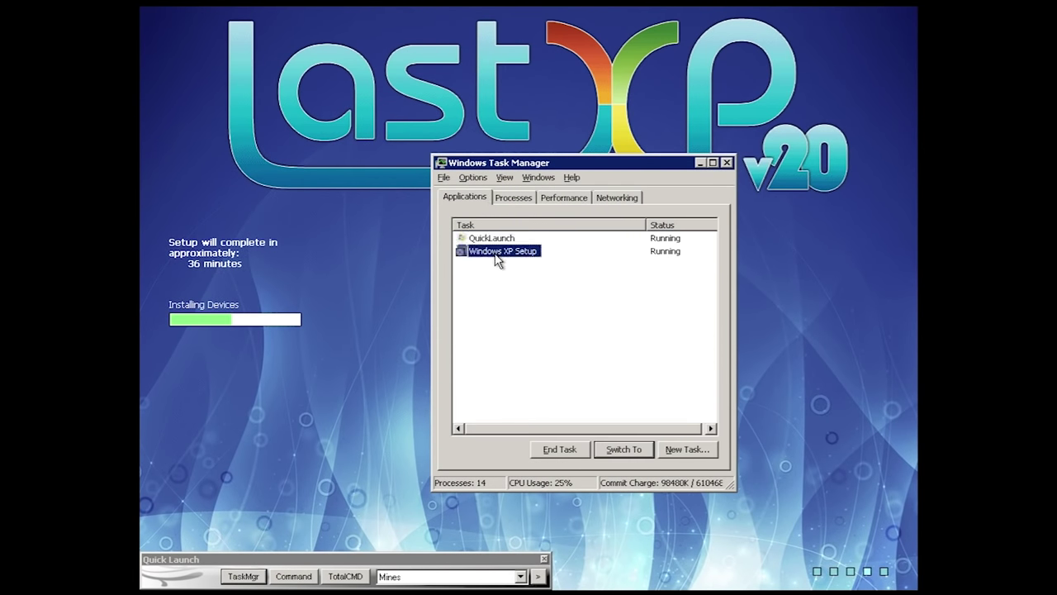
click(507, 200)
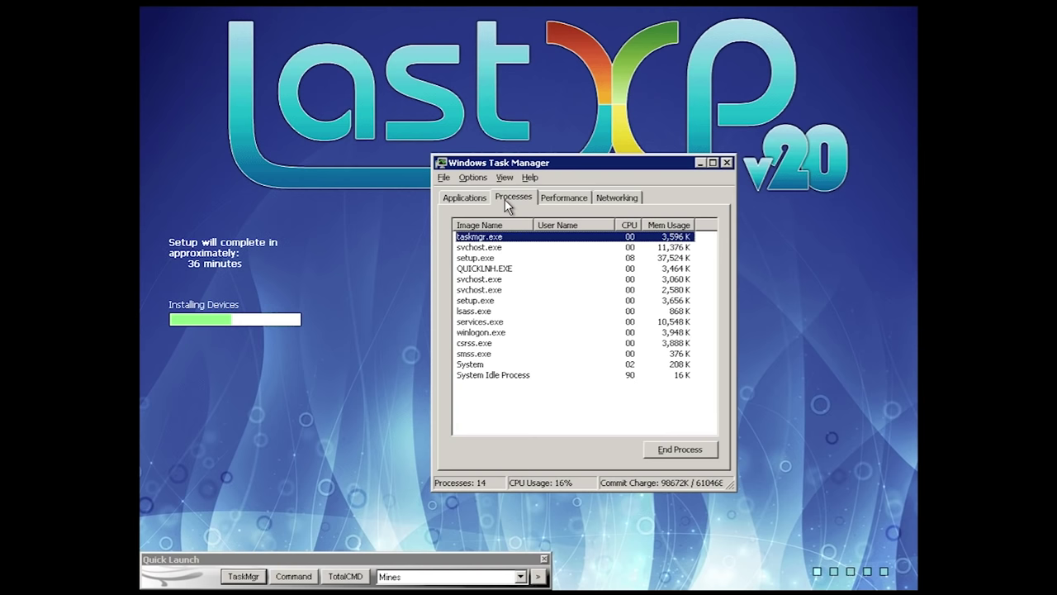
click(550, 196)
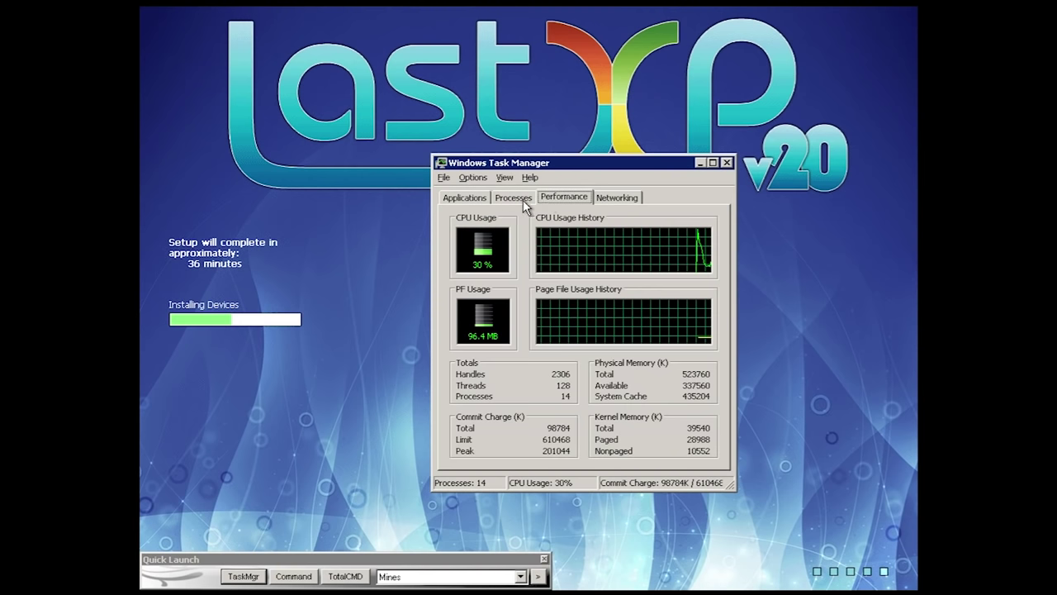
click(465, 198)
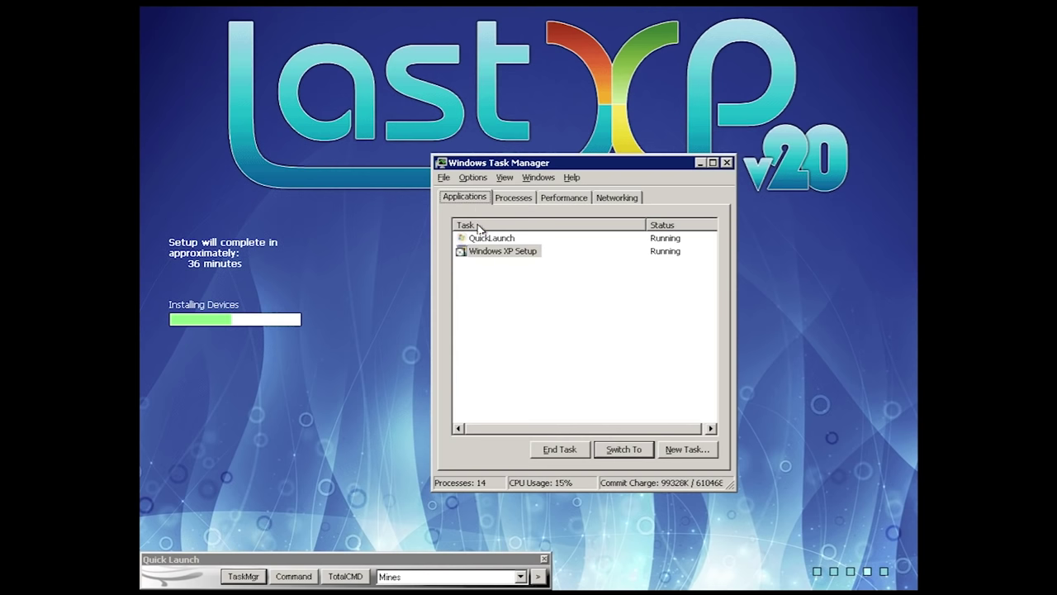
Step: Close the Quick Launch bar and Task Manager, leaving setup to continue
click(545, 562)
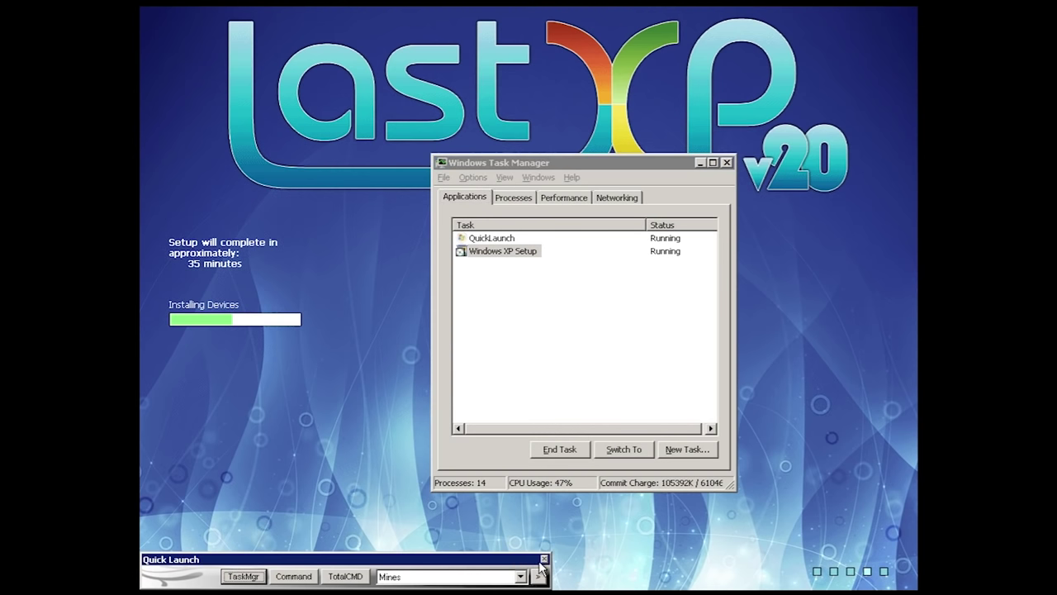
click(544, 560)
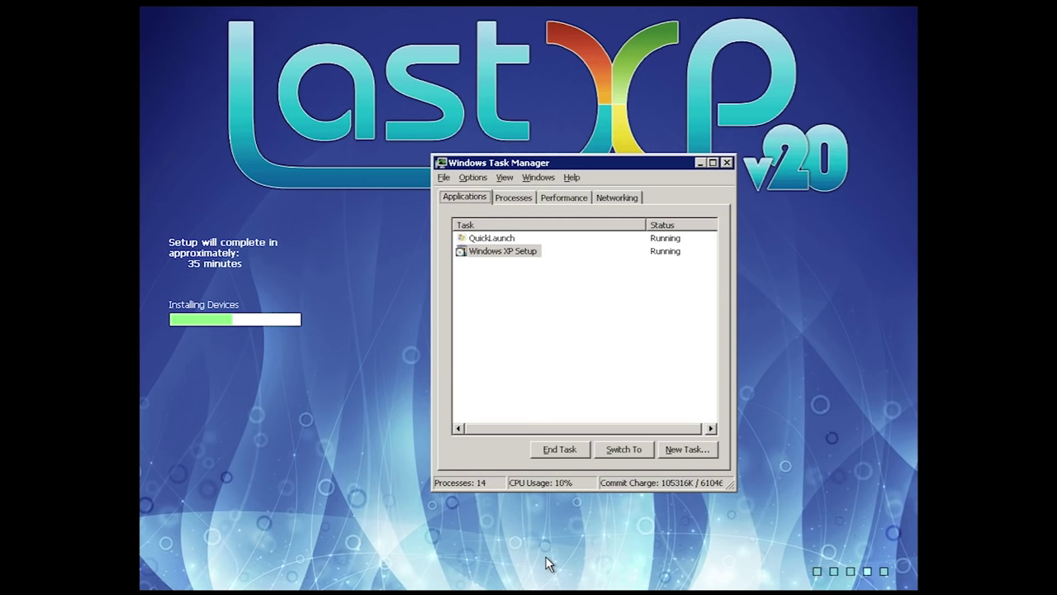
click(523, 378)
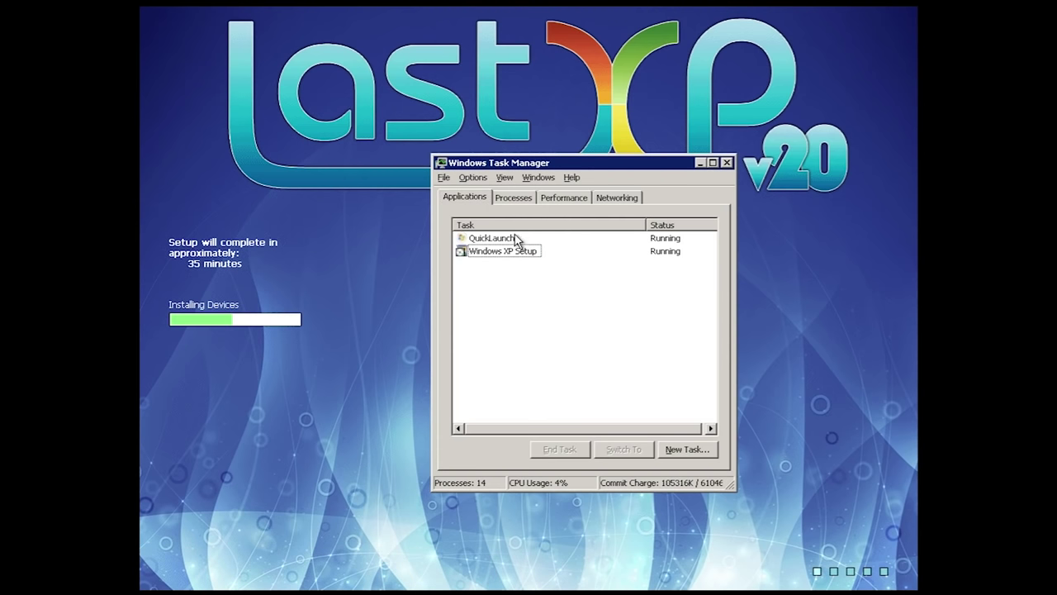
click(725, 162)
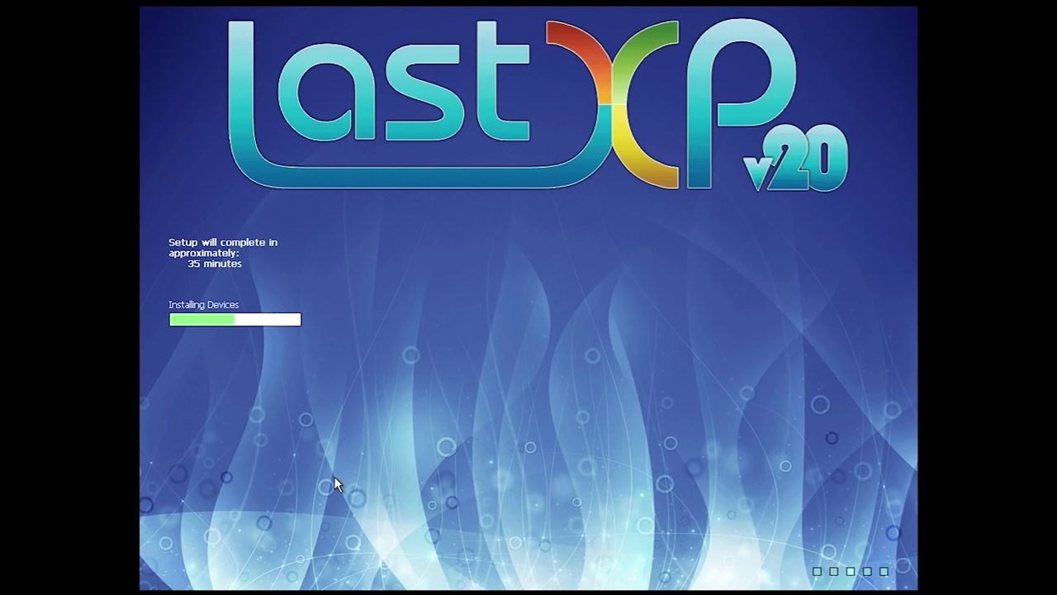
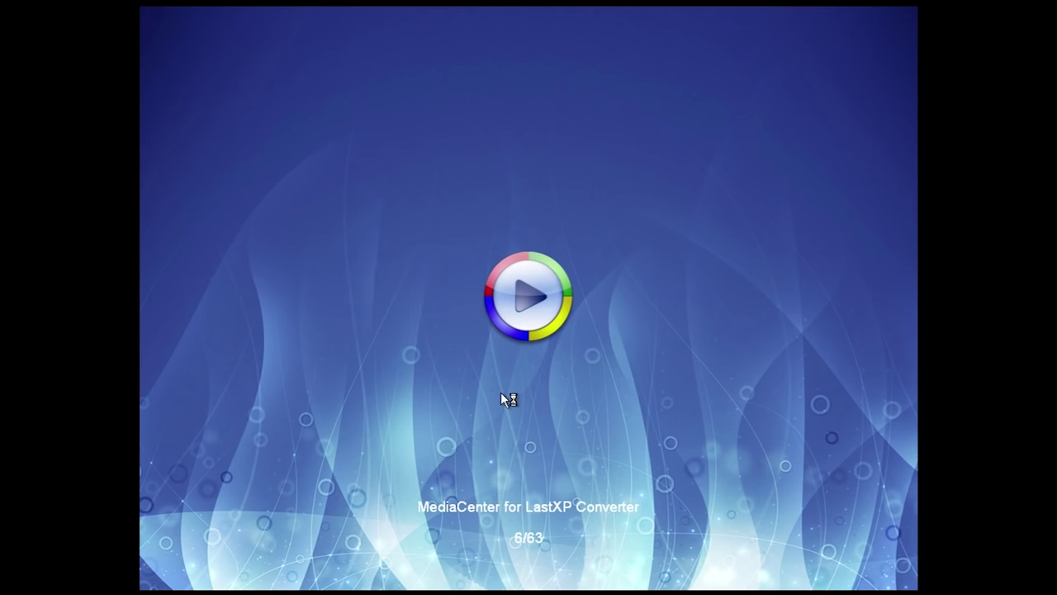
Step: Show the ssWPI installation list, restore the minimized cmd.exe window and move it beside the list, and close the list
click(522, 395)
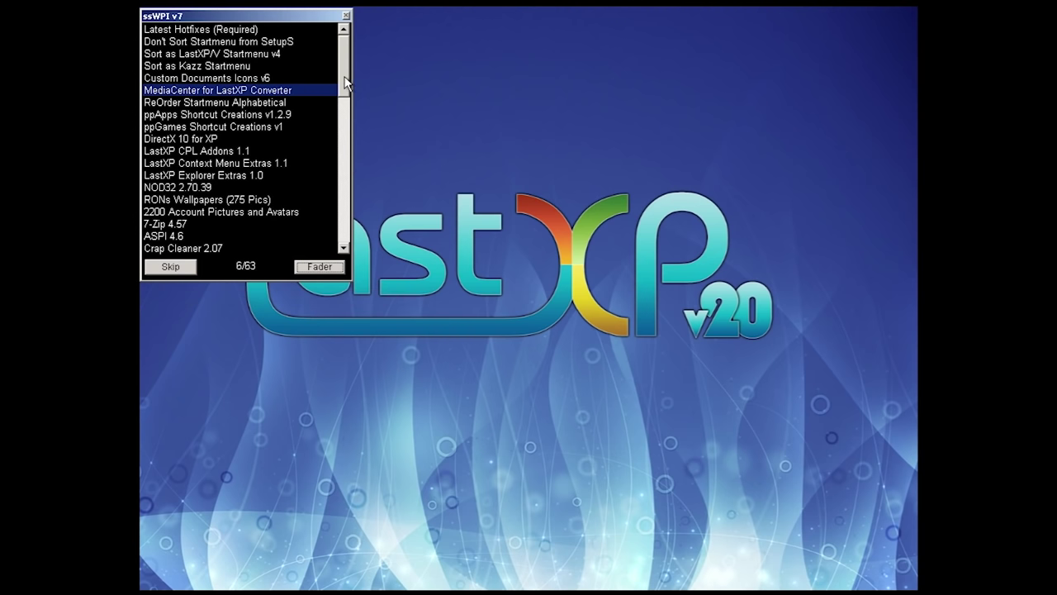
drag(345, 83, 326, 48)
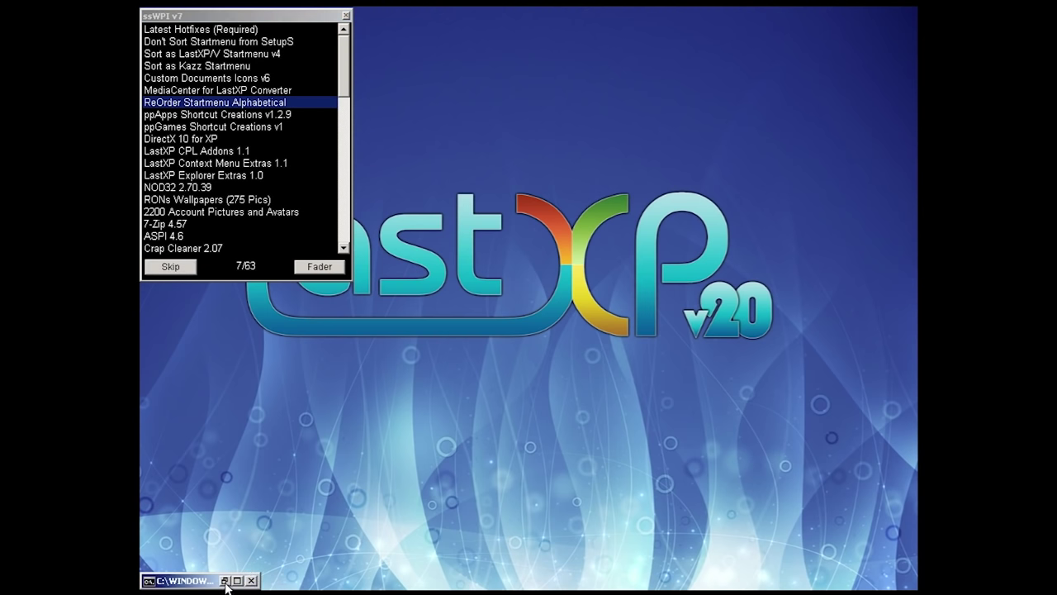
click(225, 582)
drag(372, 114, 491, 140)
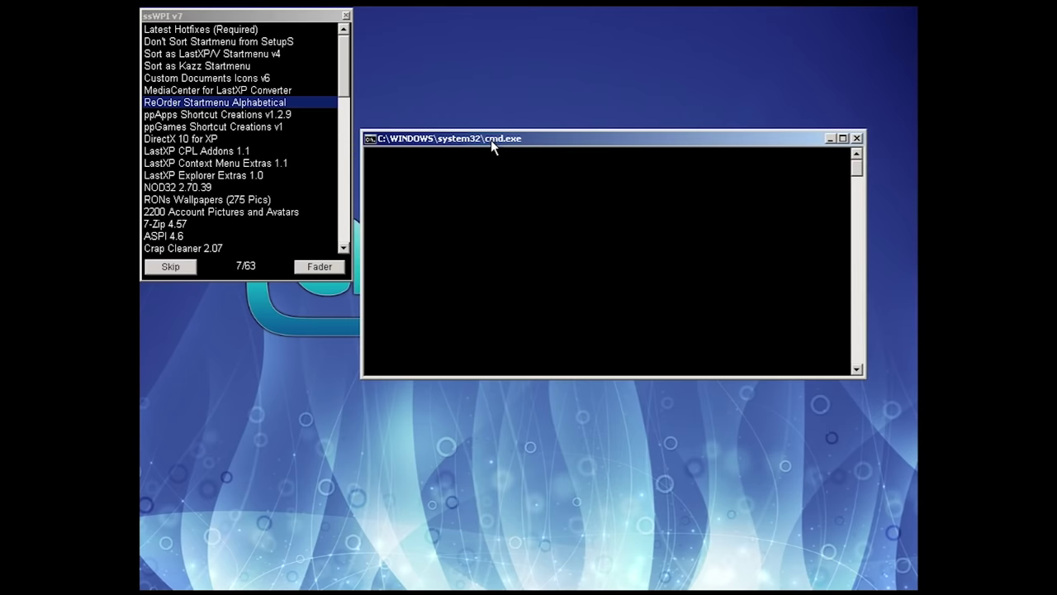
click(347, 21)
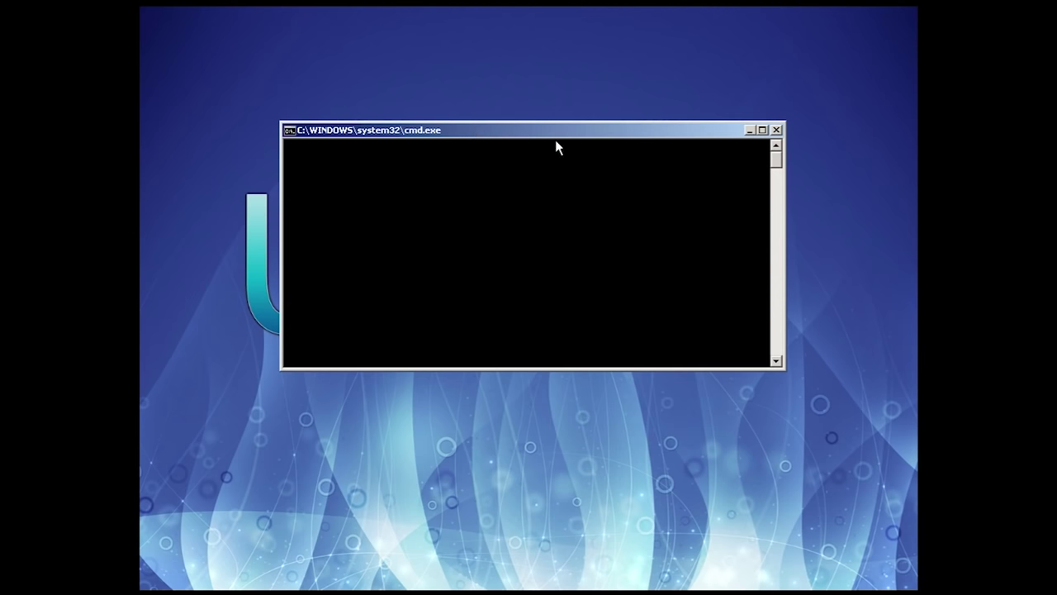
Step: Rearrange the cmd.exe, Microsoft .NET Framework installation and Copying Files windows on the desktop so they do not cover each other
drag(592, 136, 788, 441)
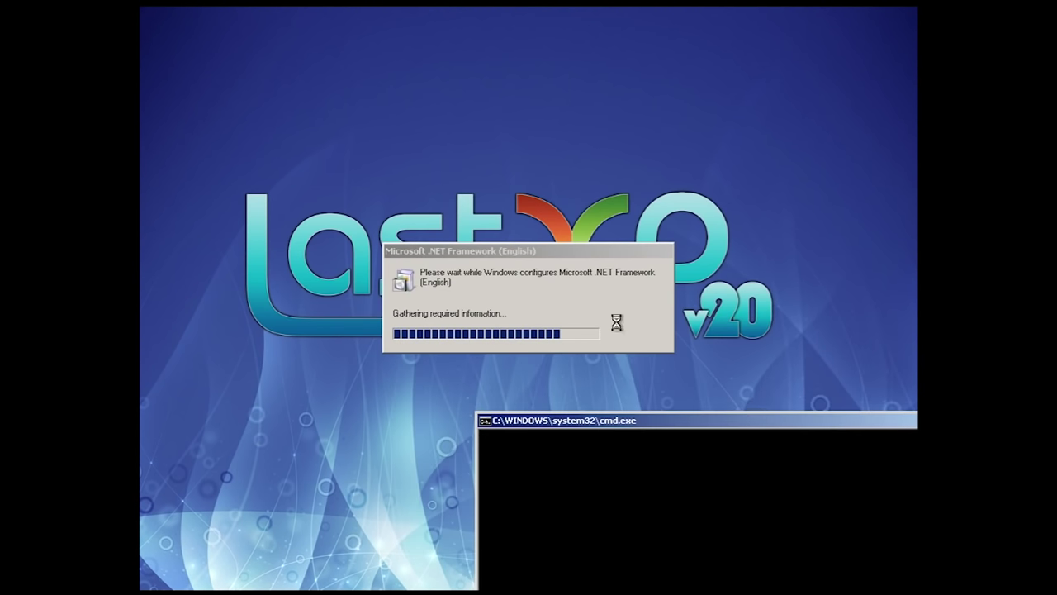
click(546, 271)
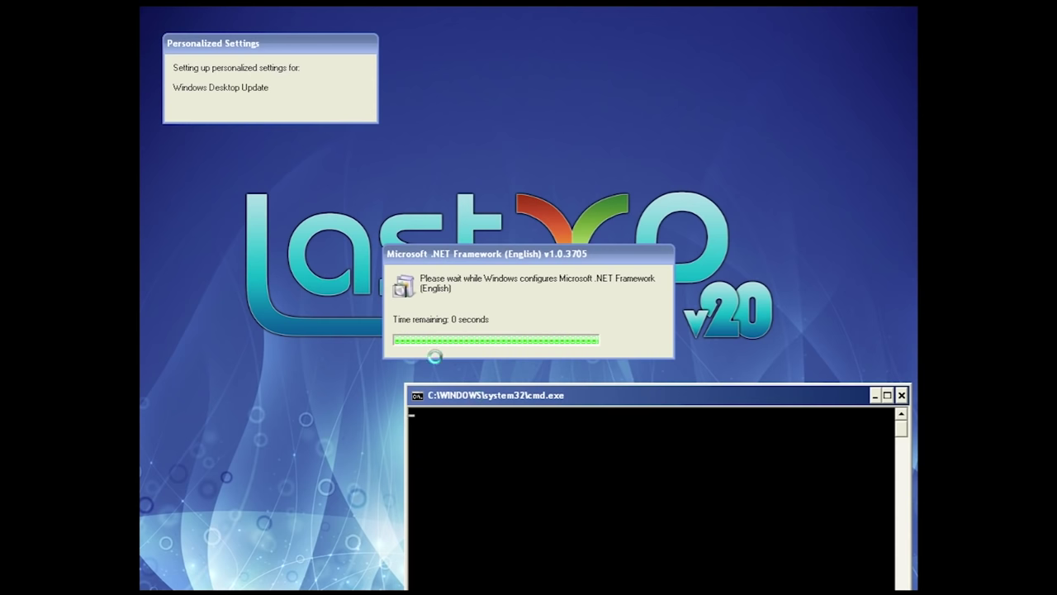
drag(452, 254, 579, 128)
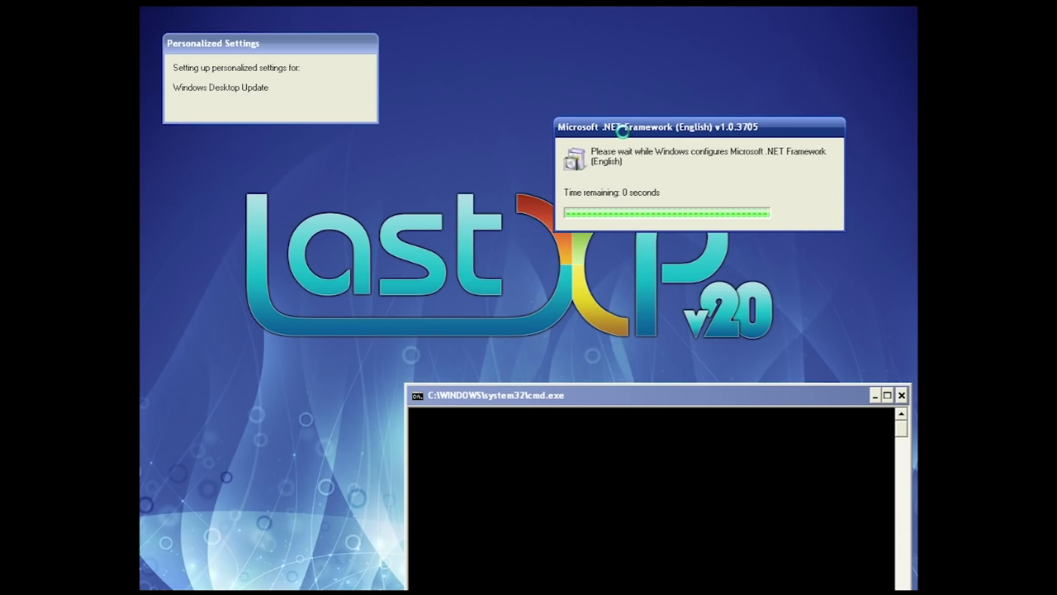
drag(622, 131, 652, 74)
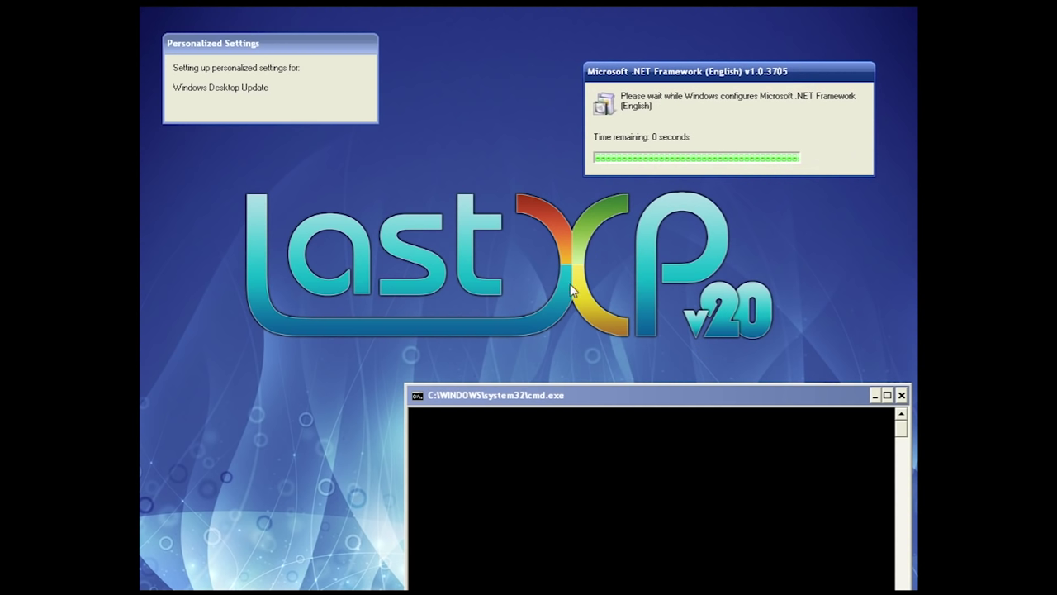
drag(838, 402, 755, 236)
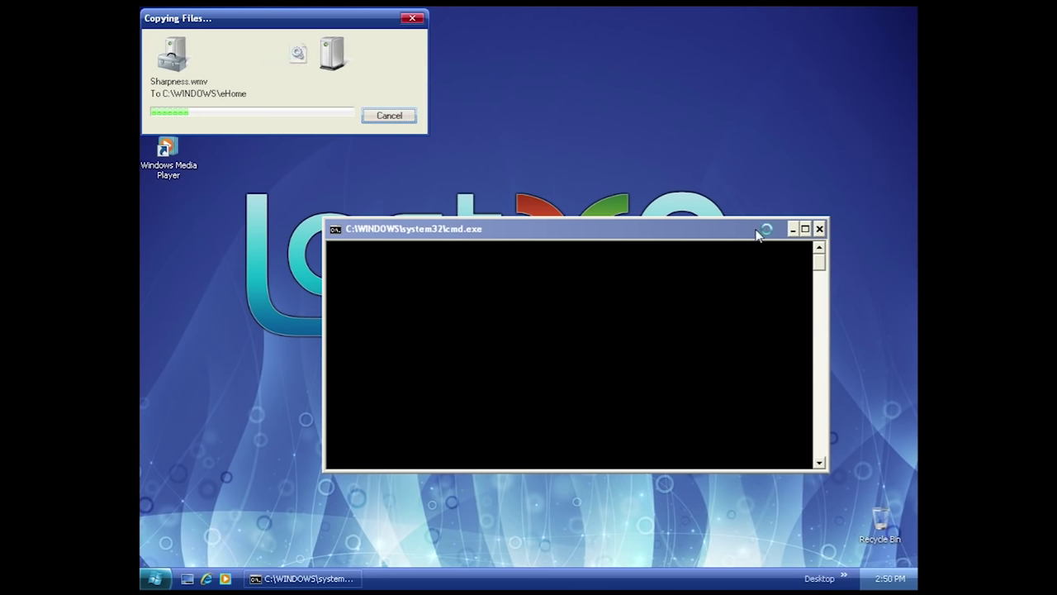
drag(267, 28, 481, 85)
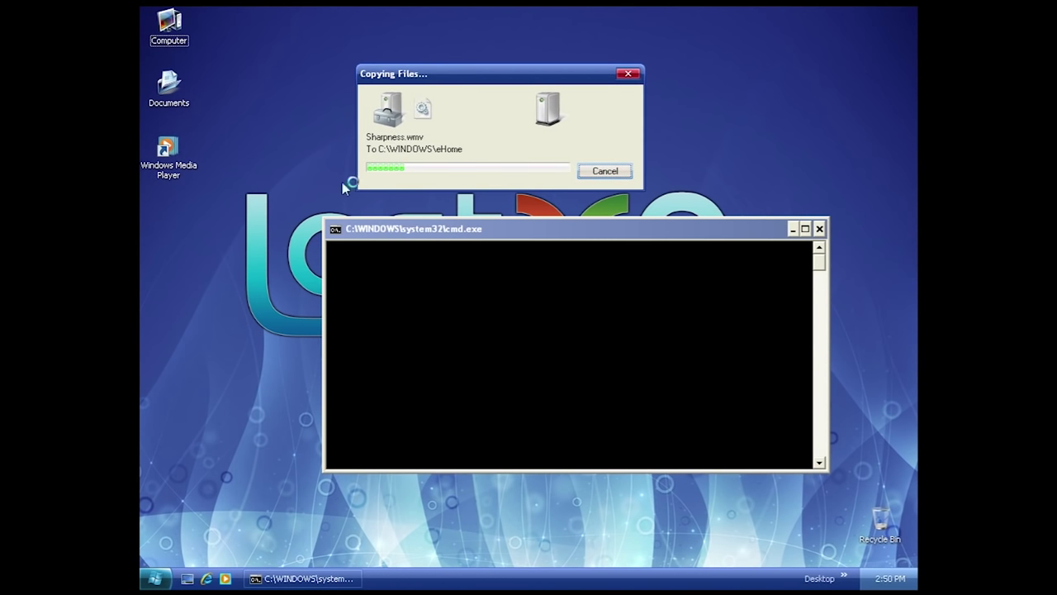
Step: Look at the Start menu and its list of all programs while files are copying, and close it again
click(164, 573)
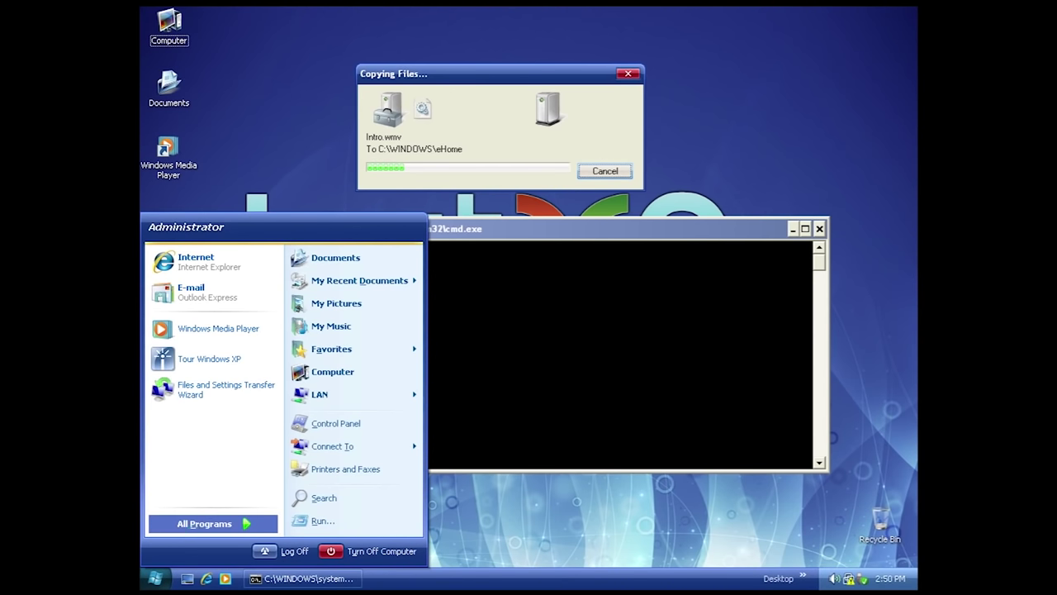
mouse_move(185, 535)
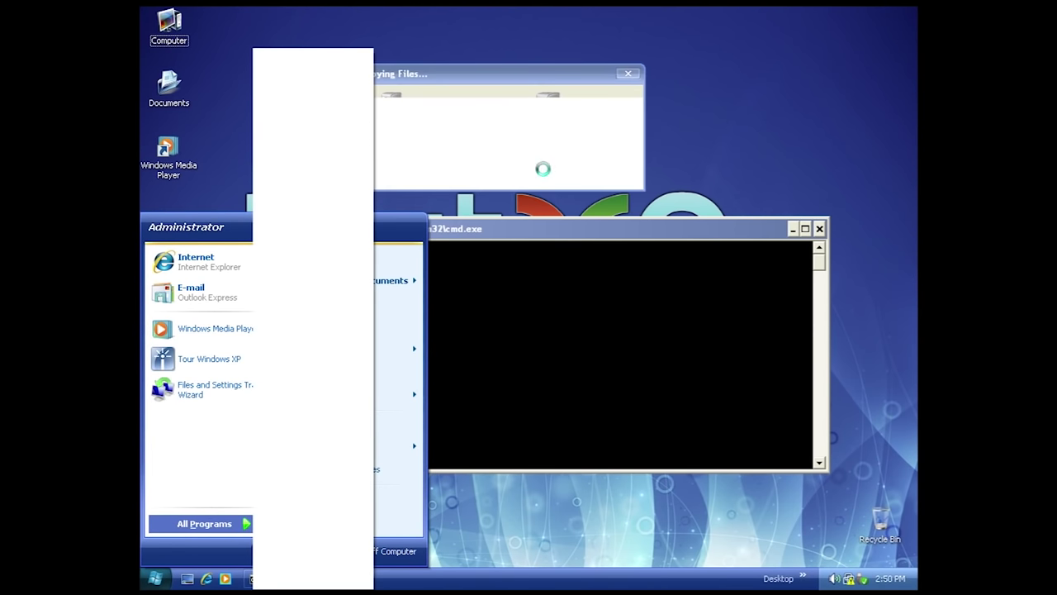
key(super)
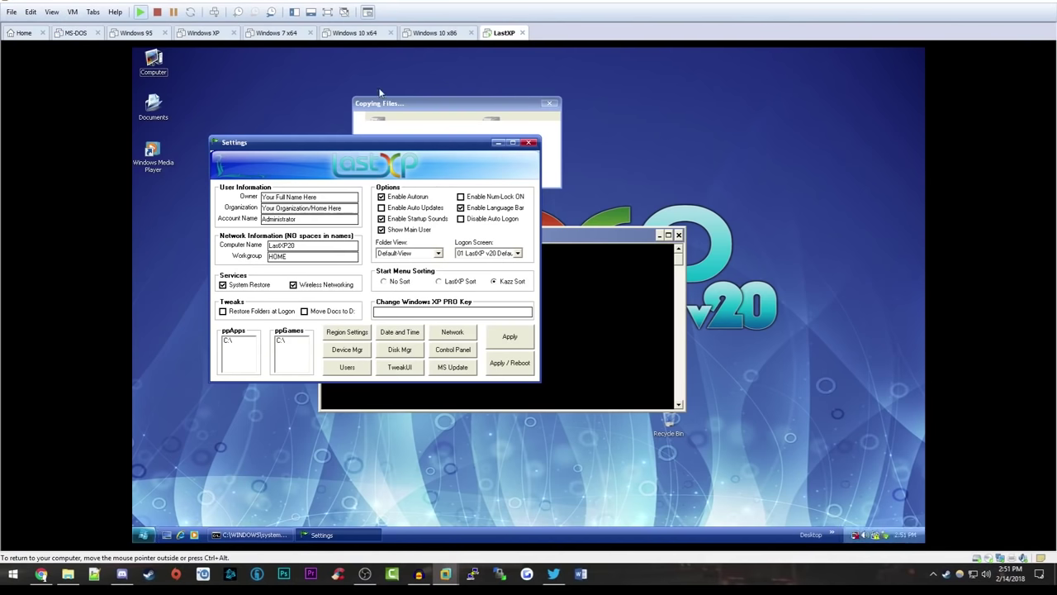
Step: Switch the LastXP virtual machine to full screen
click(328, 13)
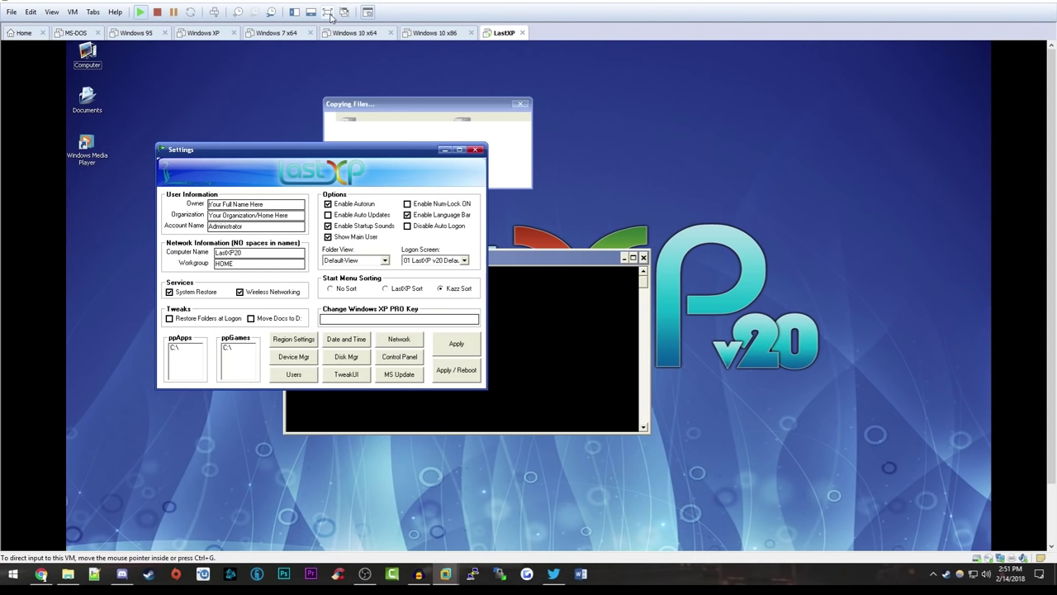
click(329, 14)
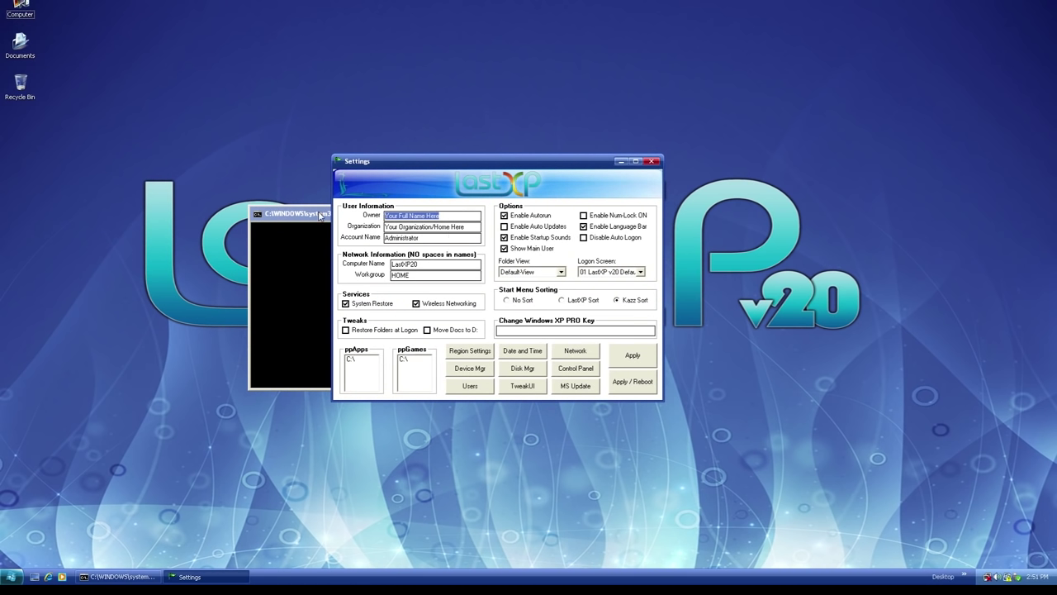
Step: Enter the owner's name and set the organization to OSForums.net in the LastXP user information
text(Michael)
key(Tab)
text(OS)
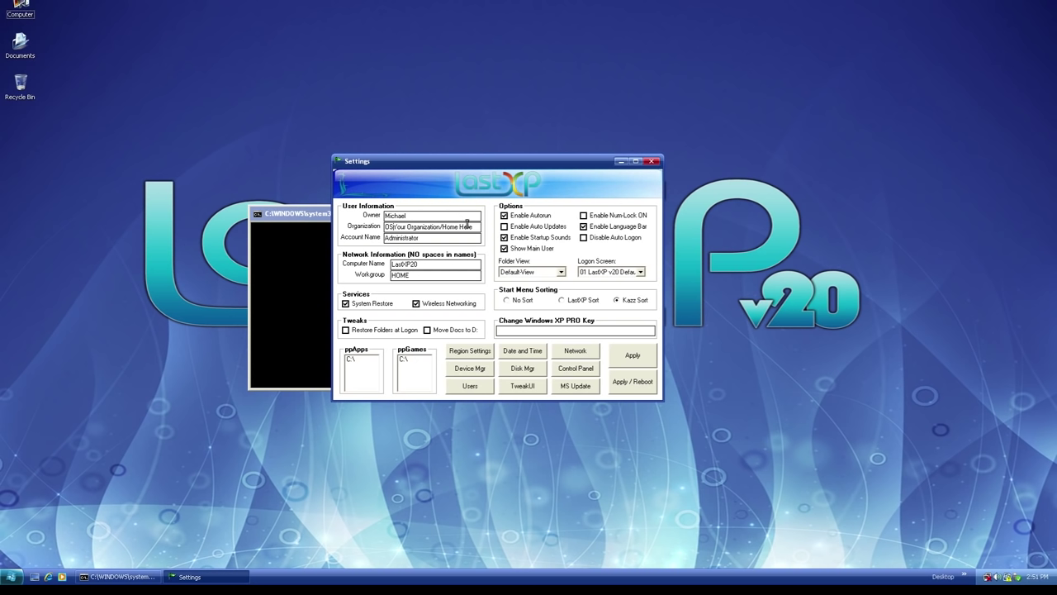
key(shift+Home)
key(BackSpace)
text(OSForums.net)
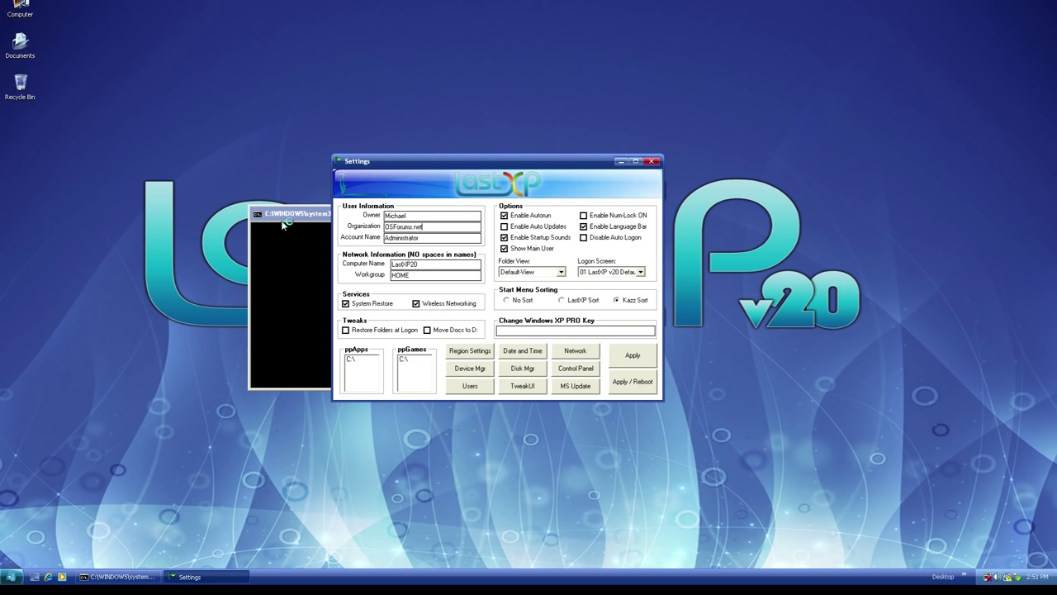
Step: Replace the default Administrator account name with the user's own first name
key(Delete)
key(Delete)
key(Delete)
key(Delete)
key(Delete)
key(Delete)
key(Delete)
key(Delete)
key(Delete)
key(Delete)
key(Delete)
key(Delete)
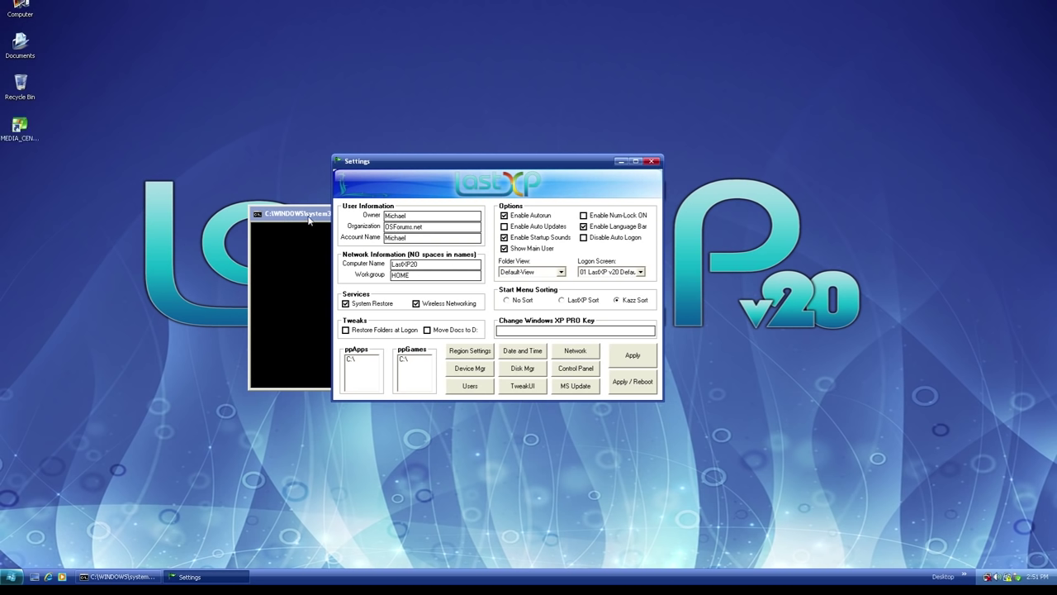
Step: Check the folder view choices and try All Night, Black and Water View as the logon screen
click(422, 275)
click(565, 271)
click(562, 272)
click(640, 272)
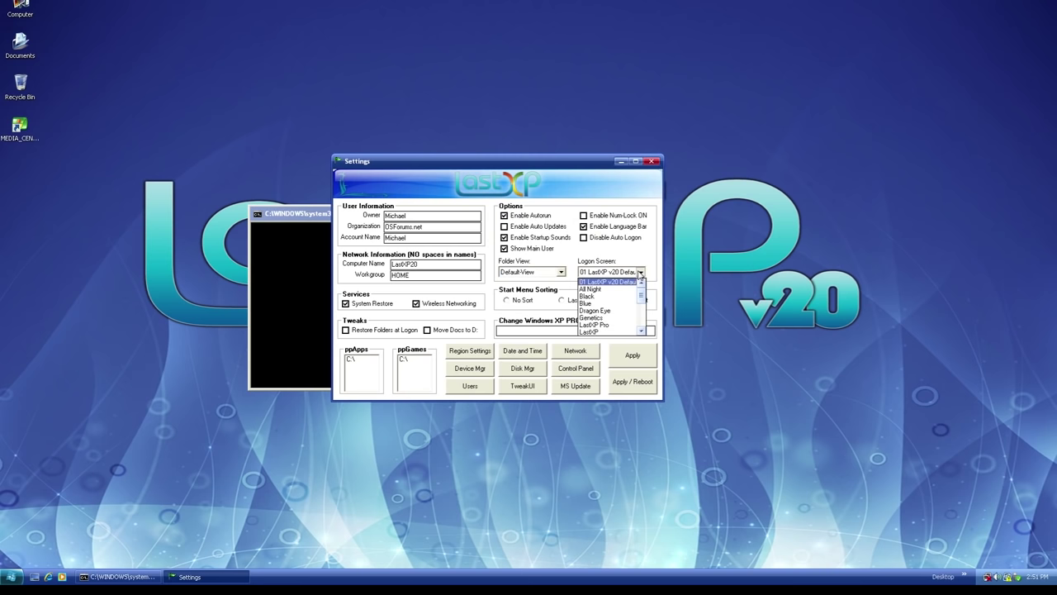
click(627, 289)
click(640, 271)
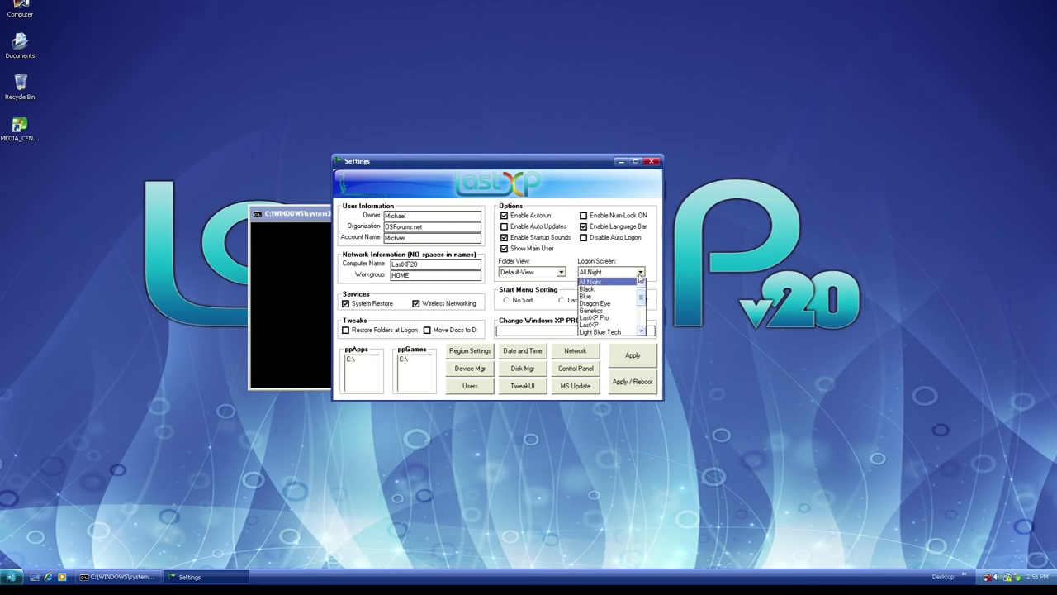
drag(641, 290, 641, 318)
key(b)
key(Return)
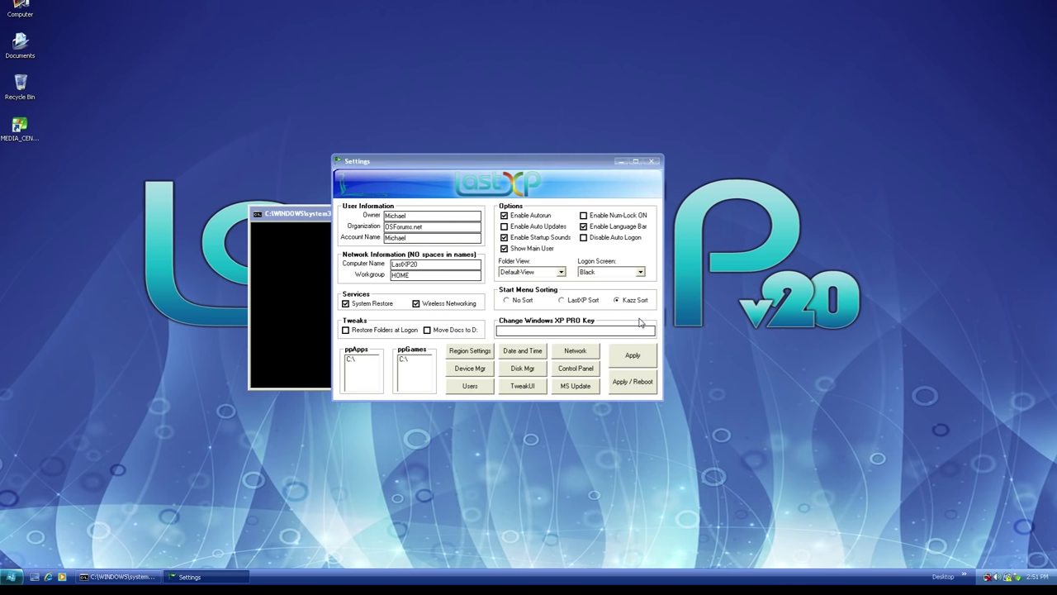
click(640, 272)
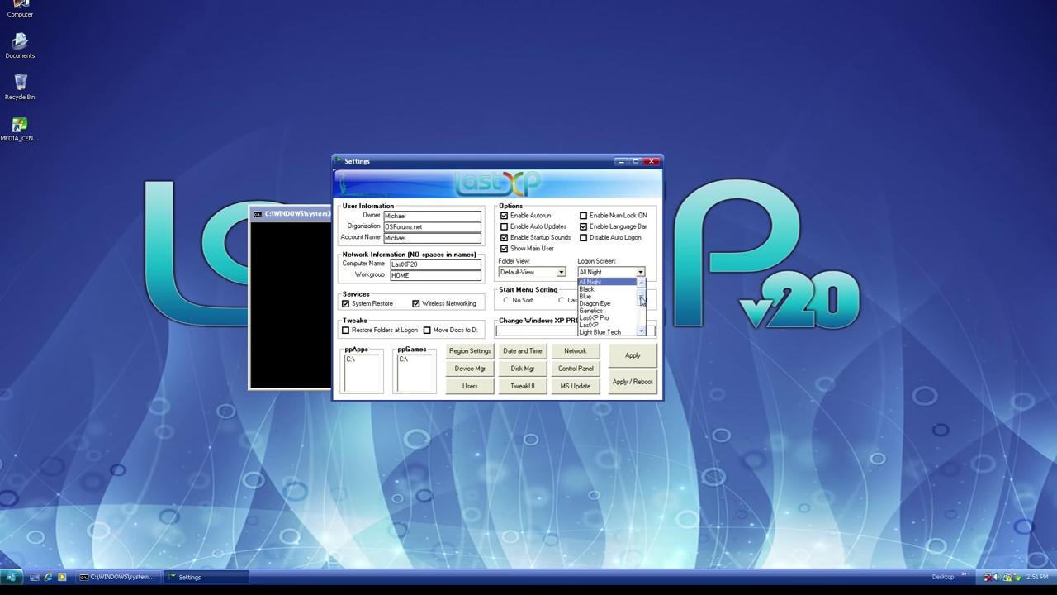
drag(642, 299, 641, 322)
click(622, 318)
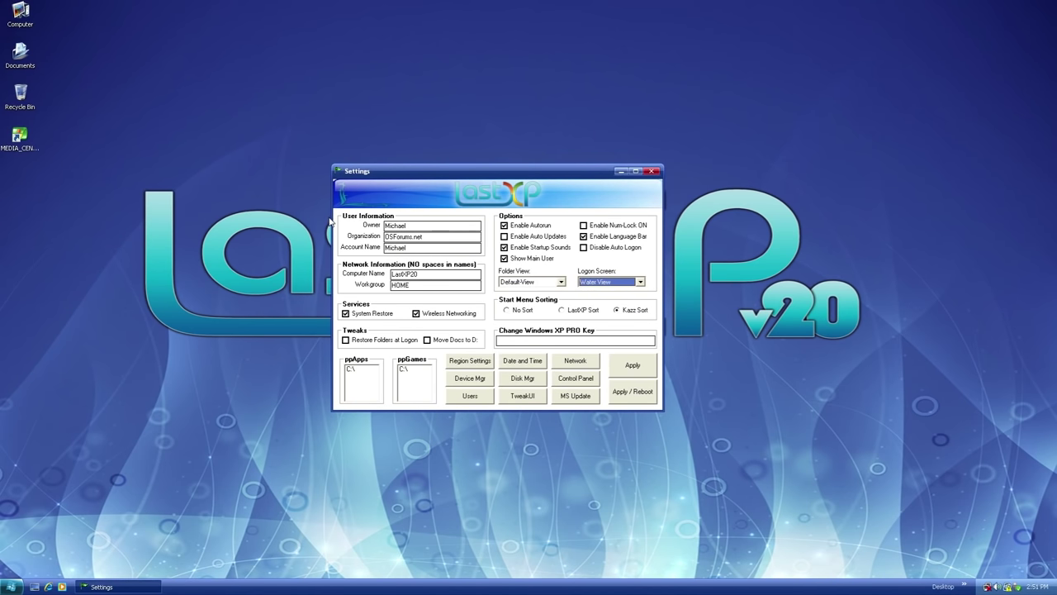
Step: Browse the remaining logon screens, set the logon screen to iGlass and reposition the Settings window
drag(460, 176, 432, 191)
click(610, 298)
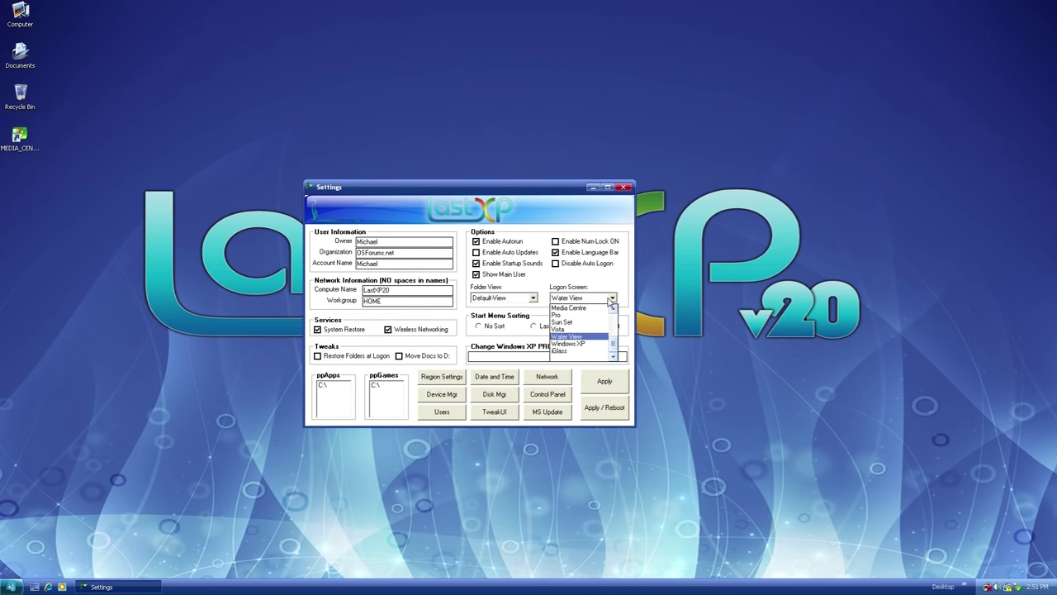
scroll(564, 328, up, 5)
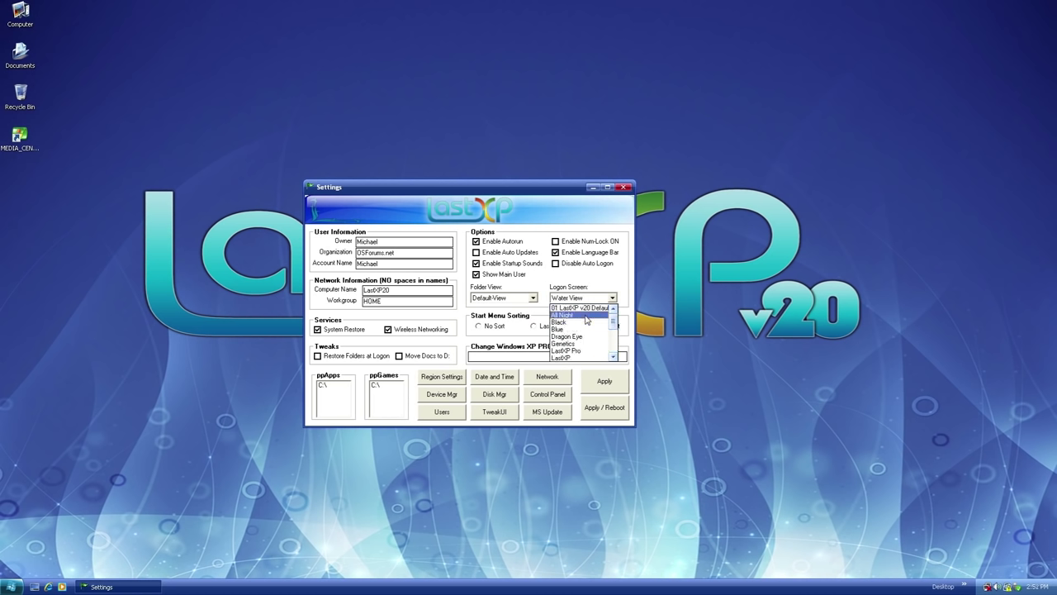
click(585, 357)
click(610, 298)
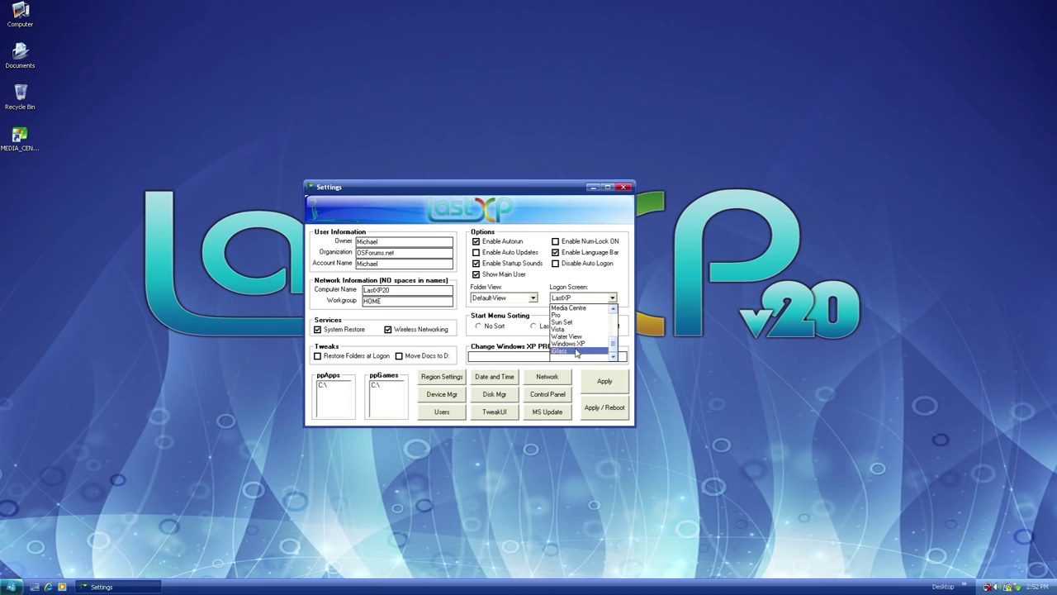
click(601, 325)
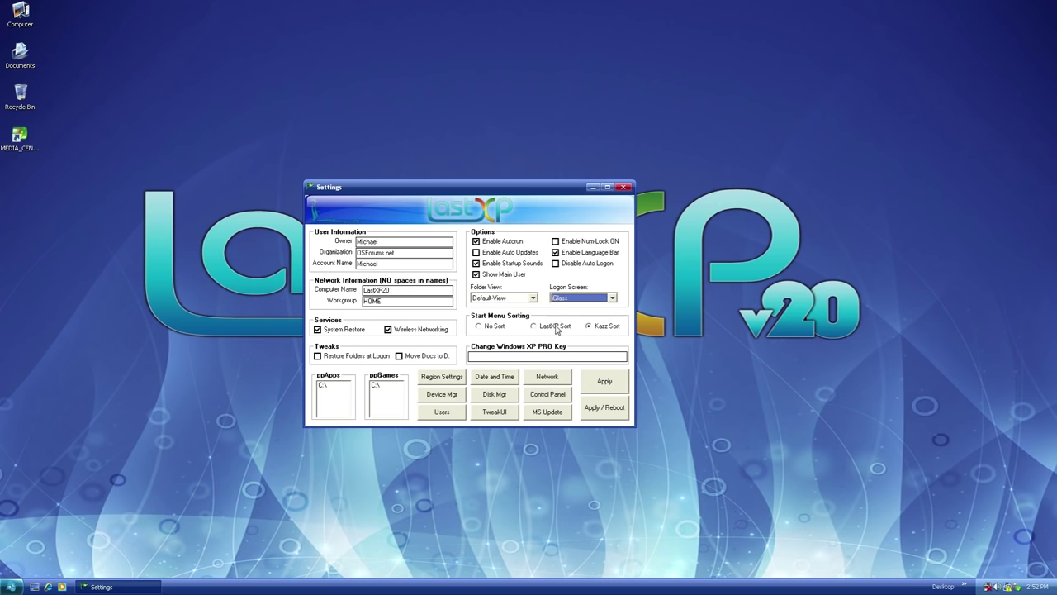
drag(460, 196, 582, 173)
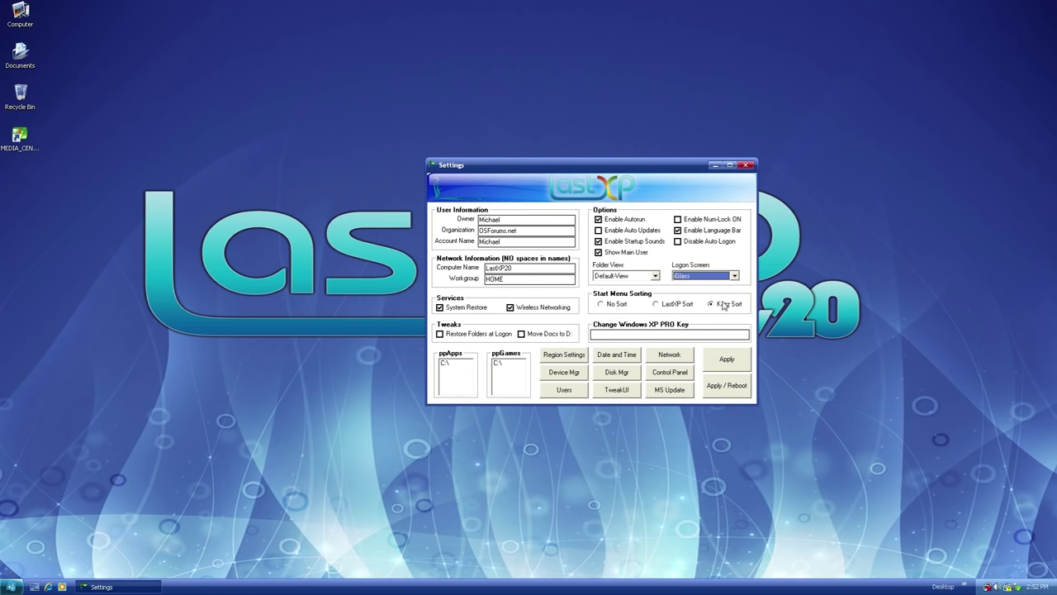
Step: Examine how the Start menu sorts all programs into categories such as Graphics, Security, System, Disk, Internet and Startup, and close the menu
click(12, 587)
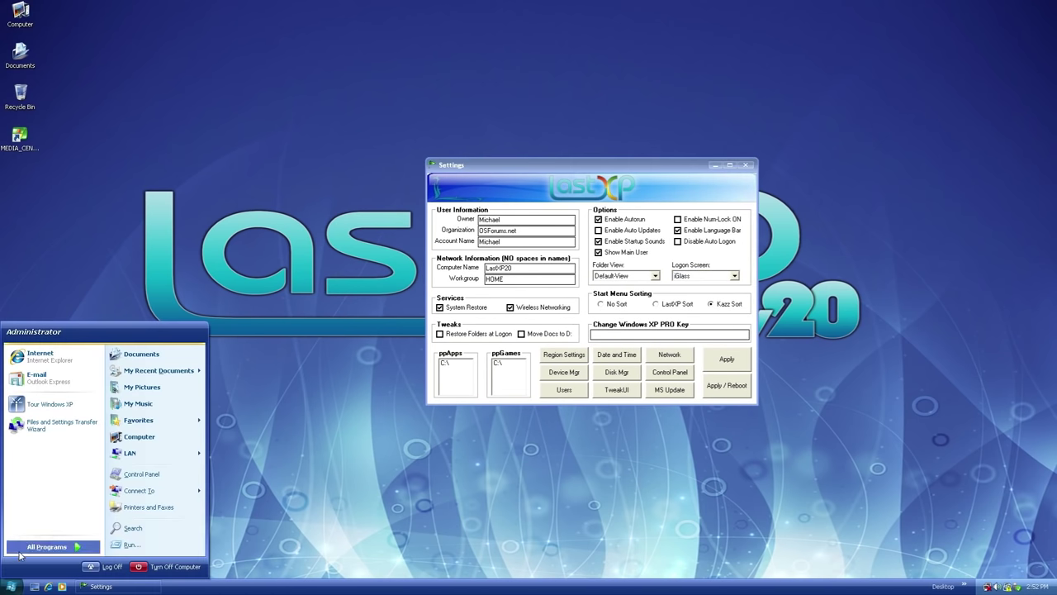
mouse_move(19, 551)
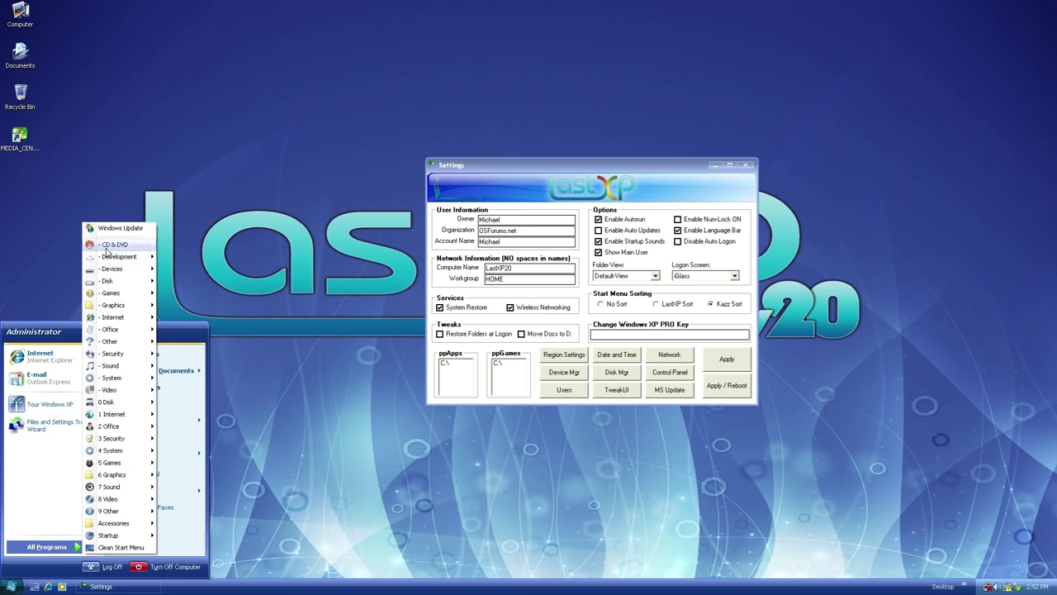
mouse_move(115, 257)
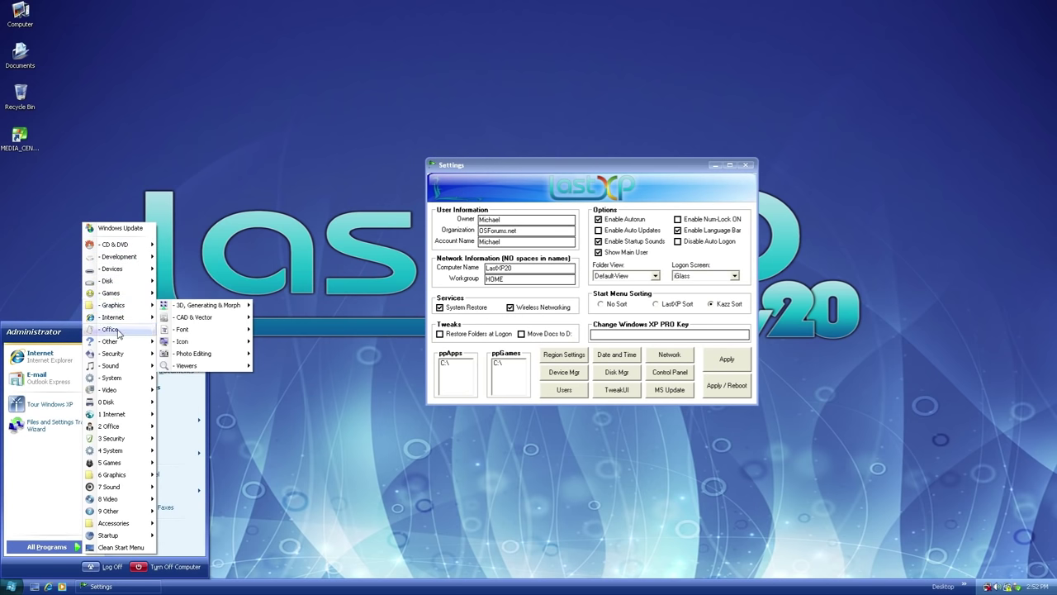
mouse_move(118, 343)
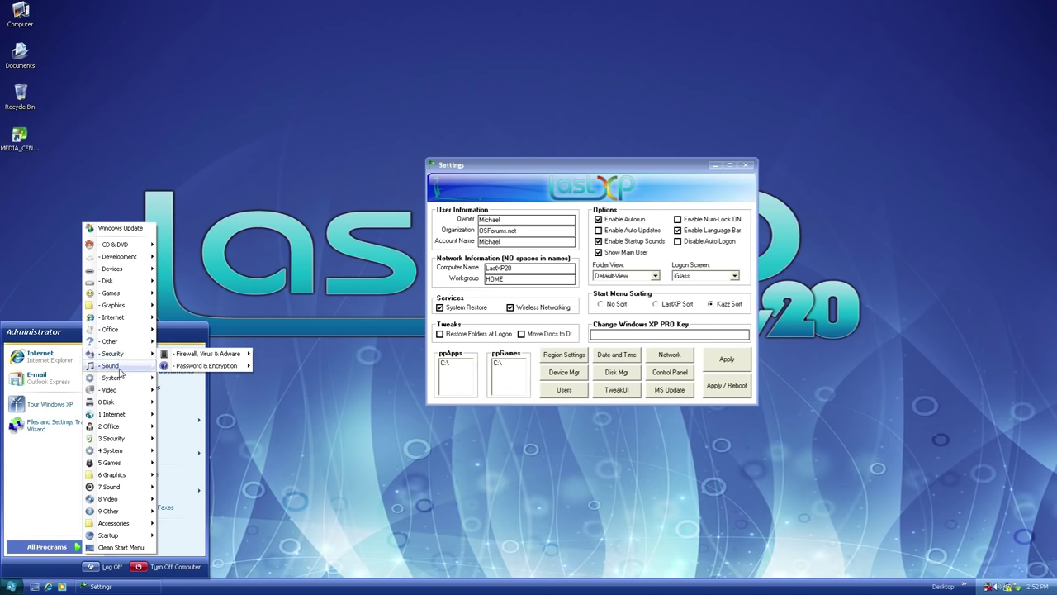
mouse_move(121, 383)
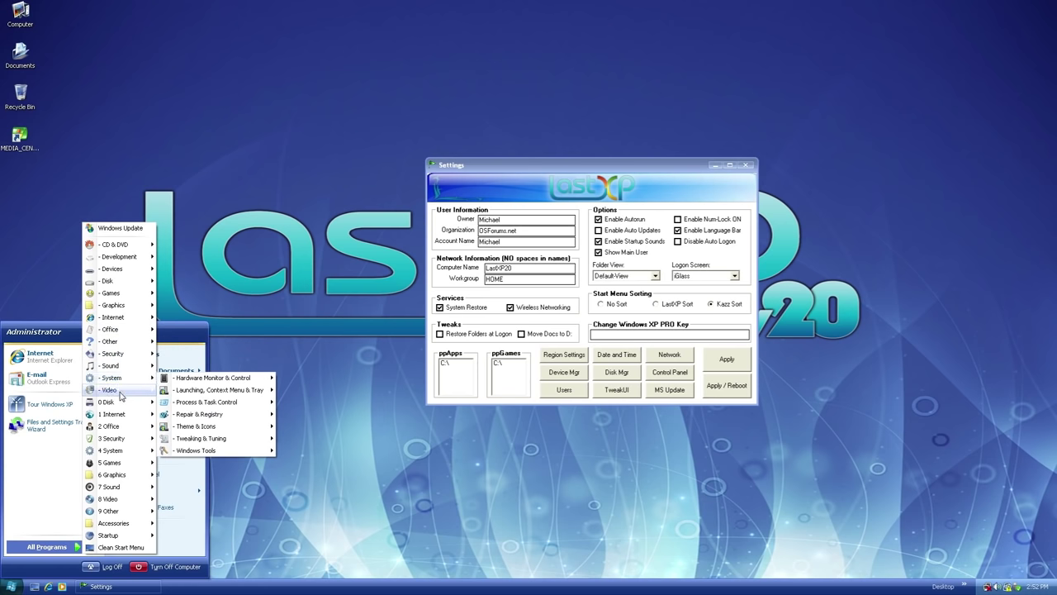
mouse_move(120, 405)
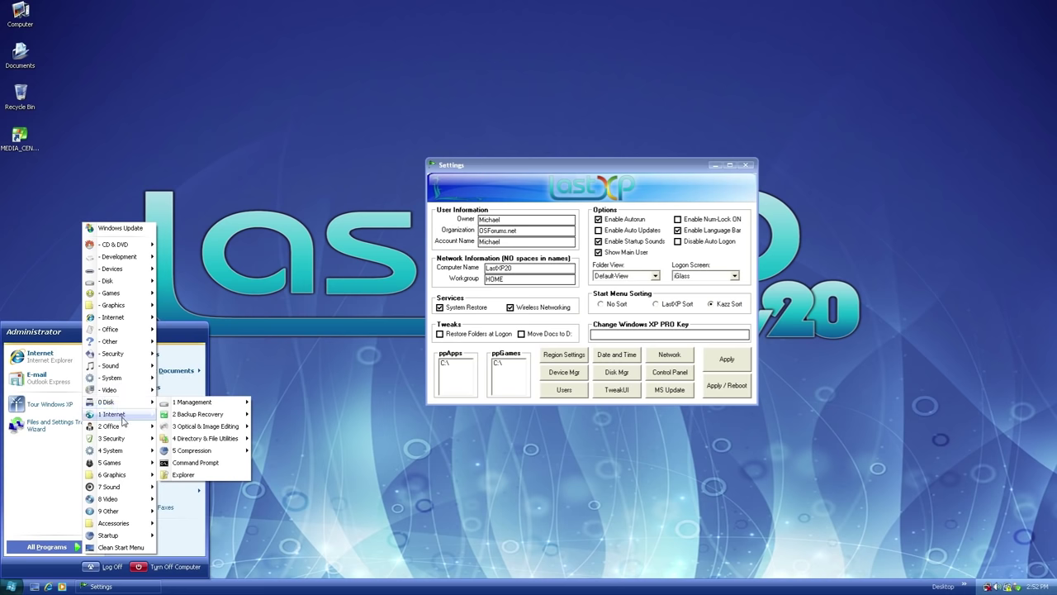
mouse_move(122, 424)
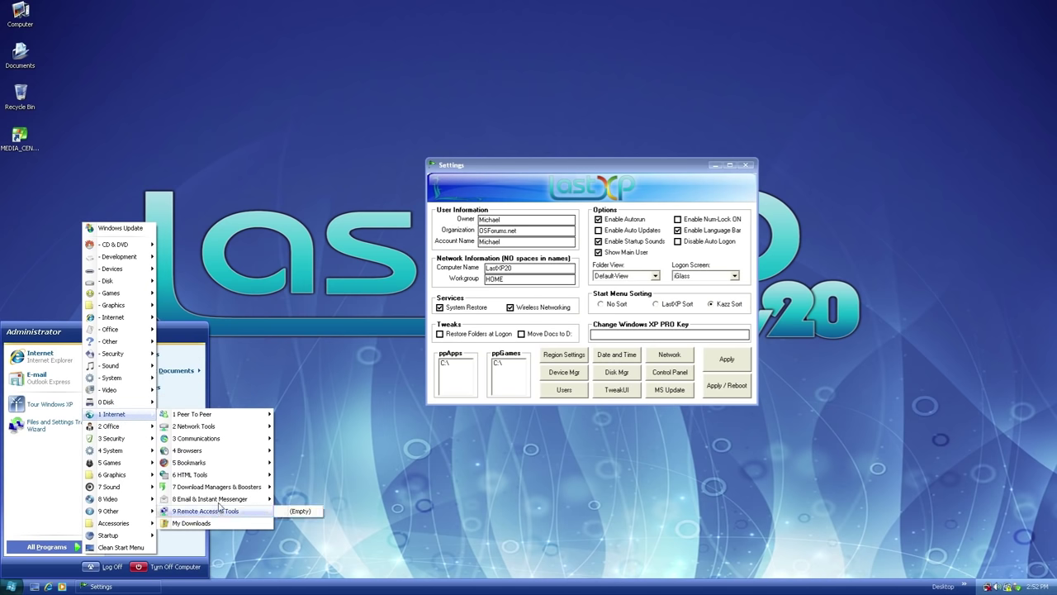
mouse_move(131, 246)
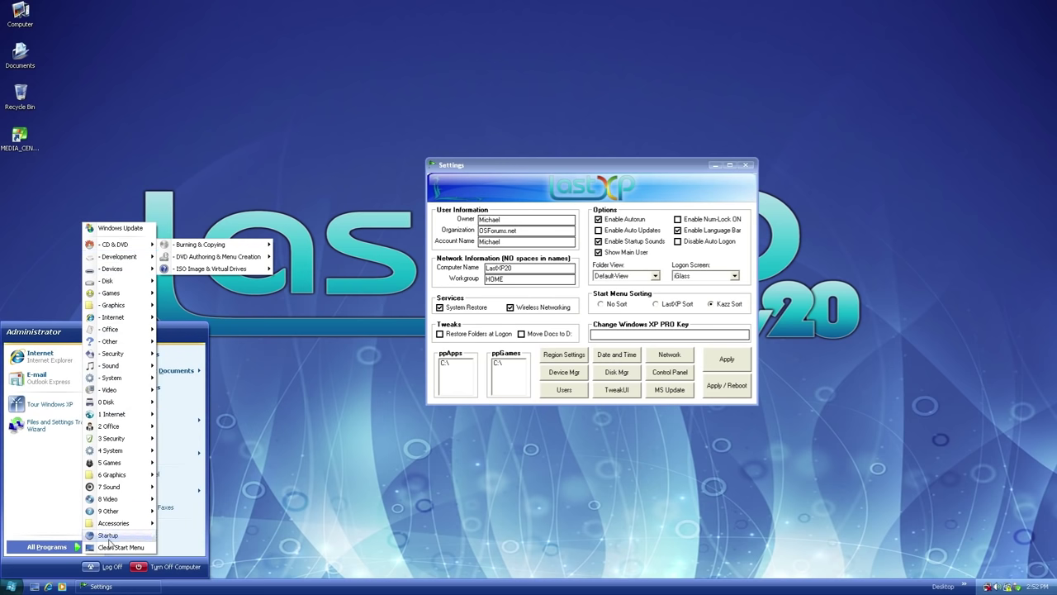
mouse_move(121, 537)
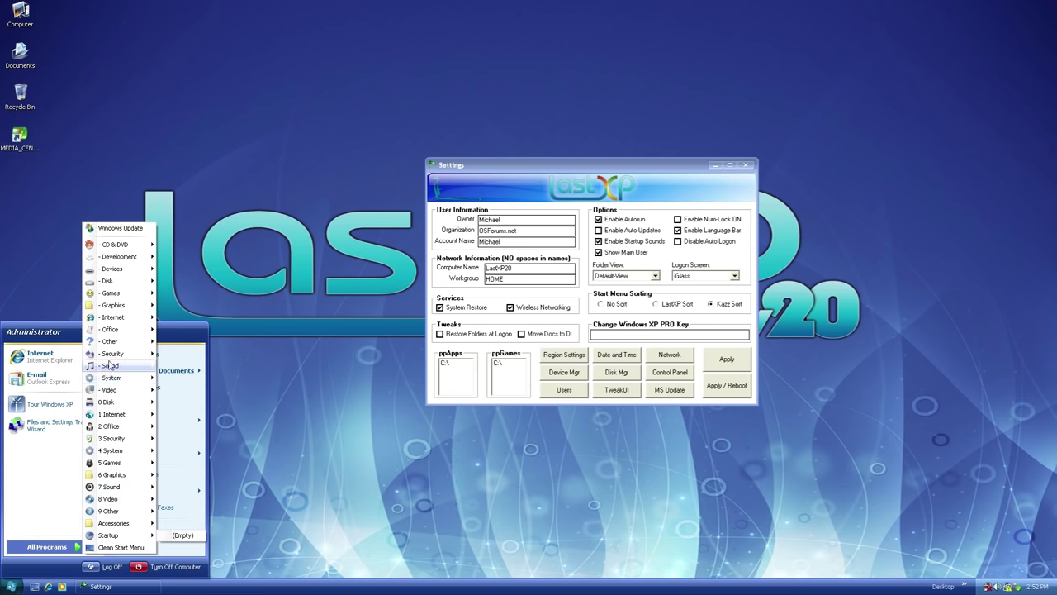
mouse_move(130, 442)
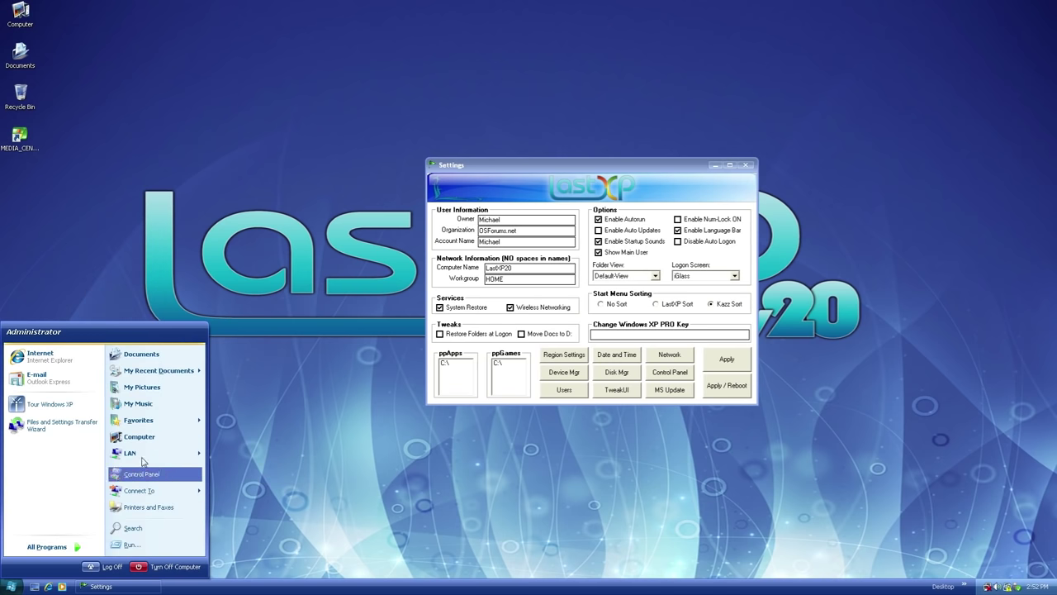
click(92, 238)
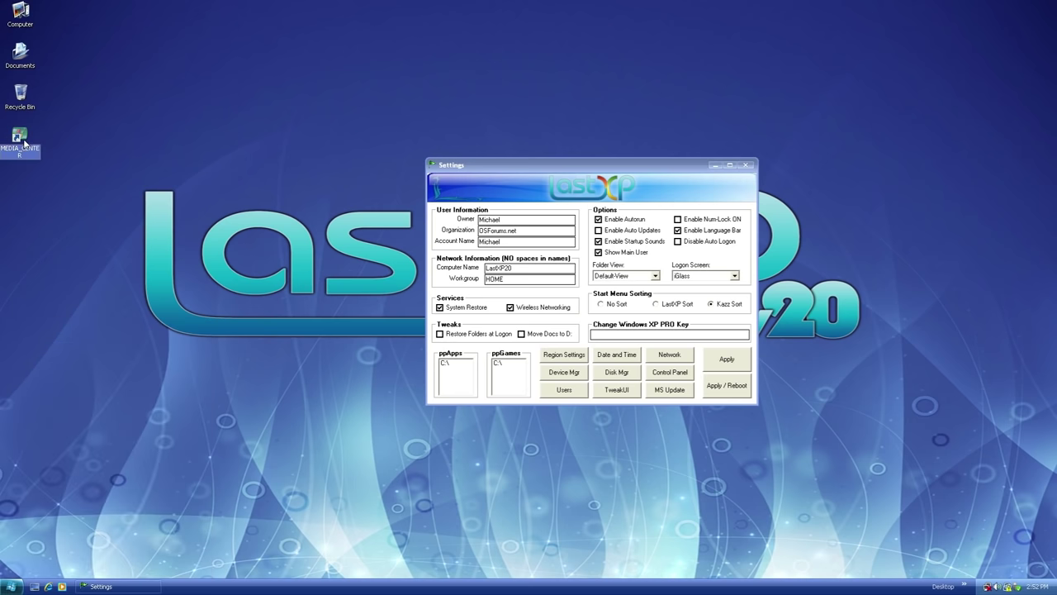
Step: Try to open Media Center from its desktop shortcut and dismiss the resulting dialog
click(22, 137)
double_click(22, 137)
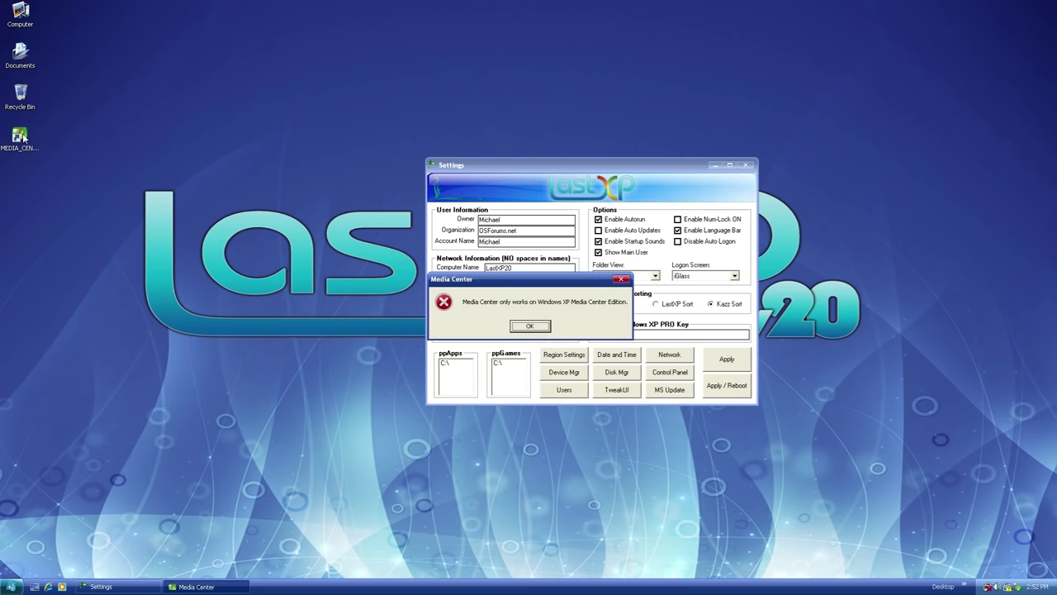
click(528, 327)
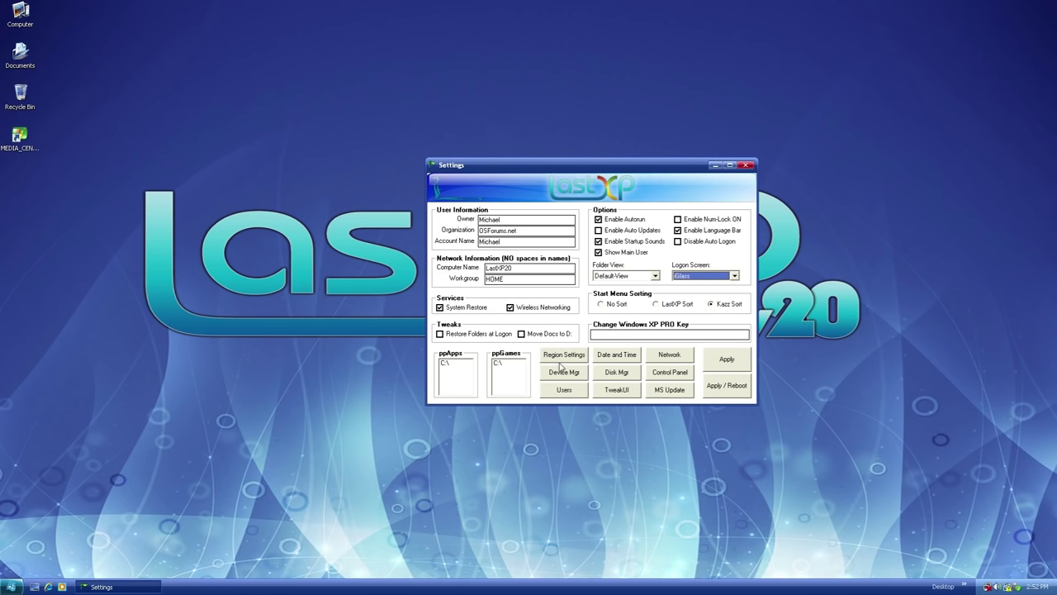
Step: Open TweakUI from the LastXP Settings window, look over its list of setting categories and close it
click(633, 392)
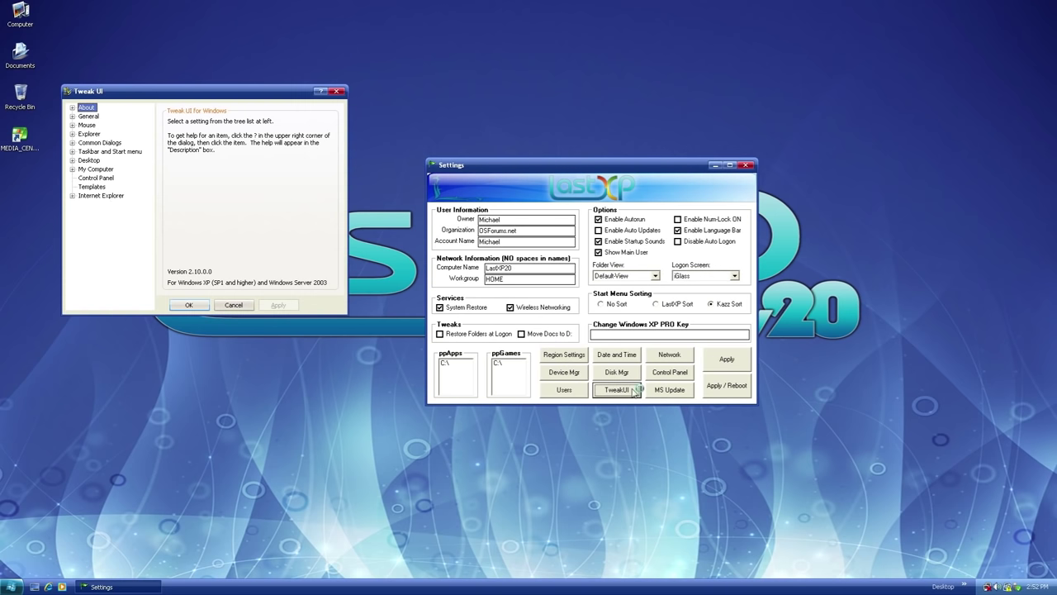
drag(177, 98, 258, 136)
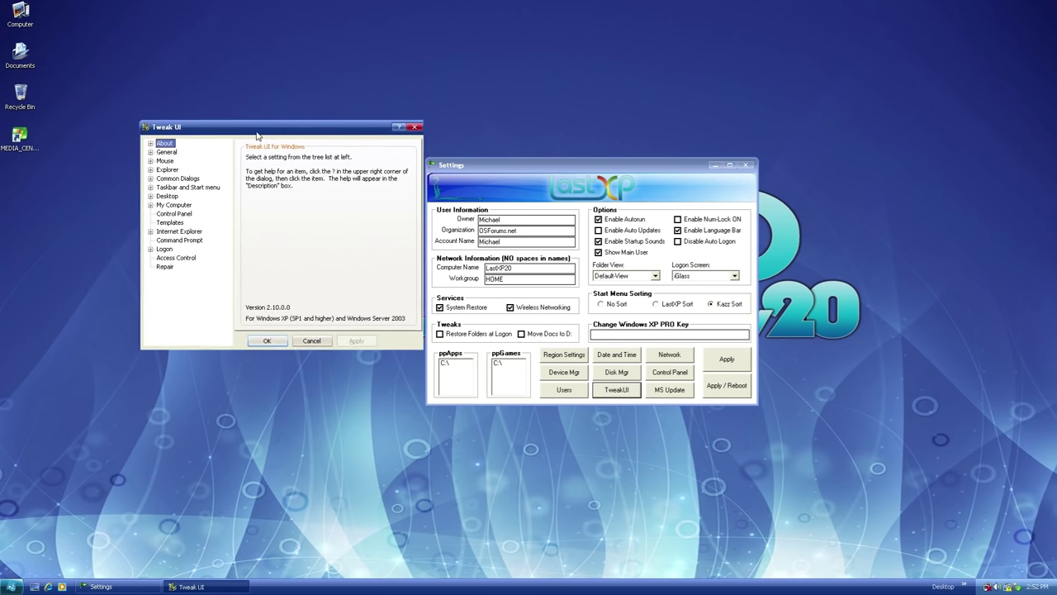
click(414, 126)
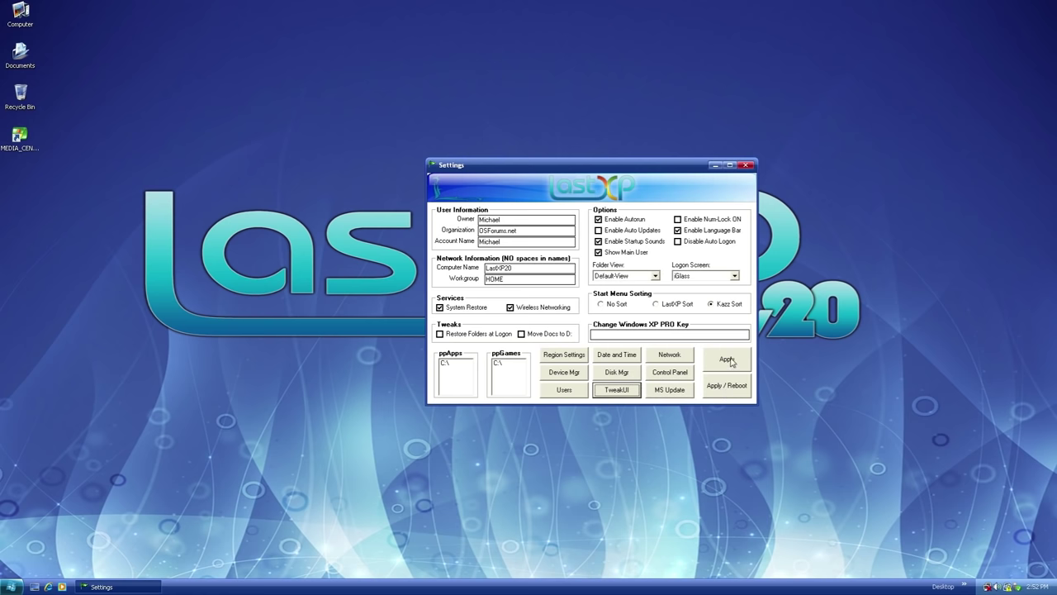
Step: Apply the configured LastXP first-run settings without rebooting
click(731, 361)
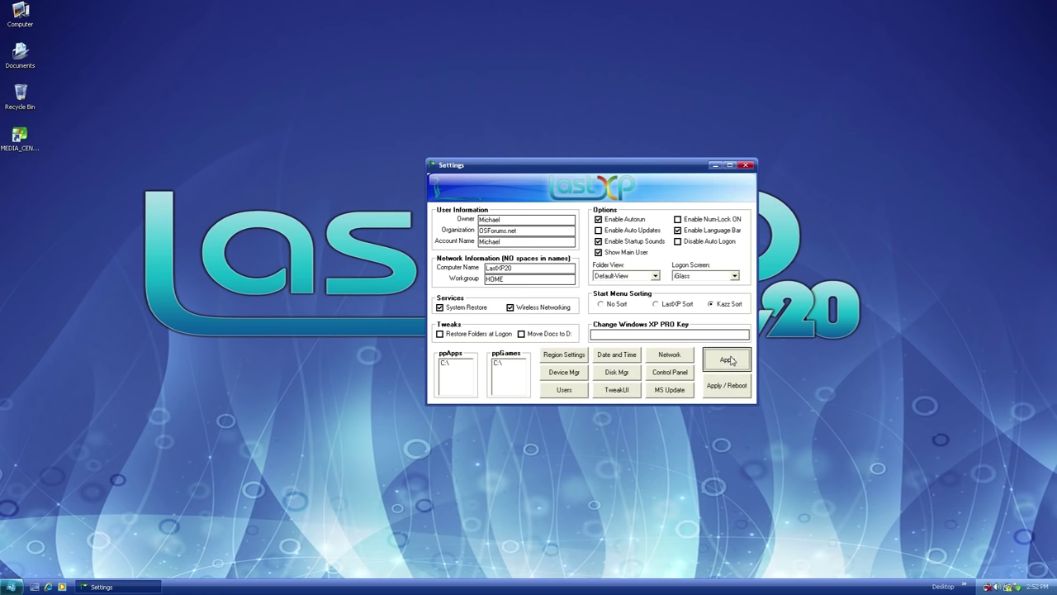
click(12, 586)
click(23, 130)
click(29, 12)
Step: Open the computer's System Properties, move the dialog toward the middle of the desktop and check the registered owner
right_click(30, 13)
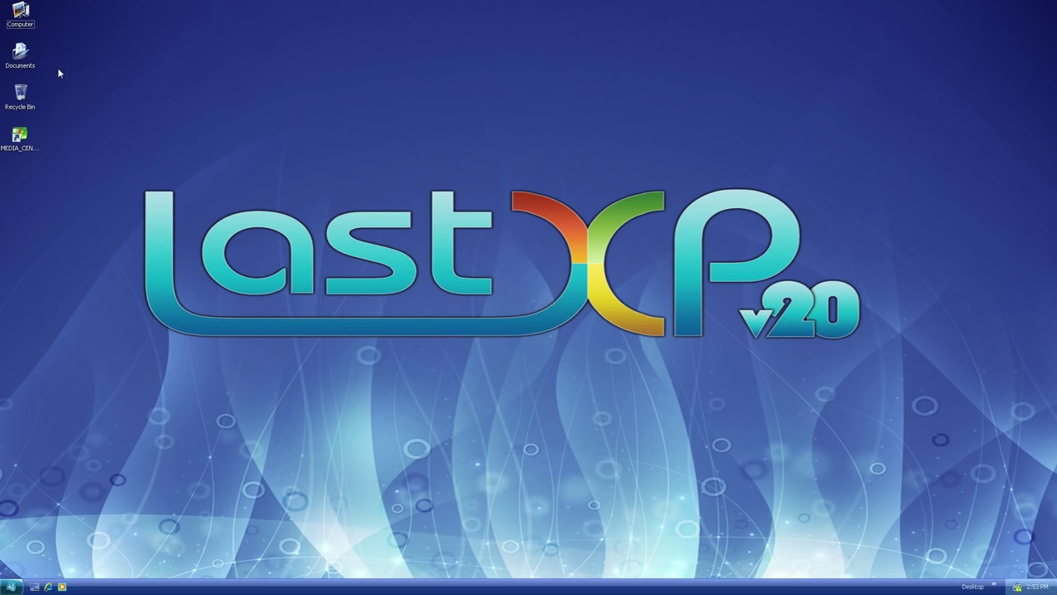
right_click(28, 15)
click(42, 156)
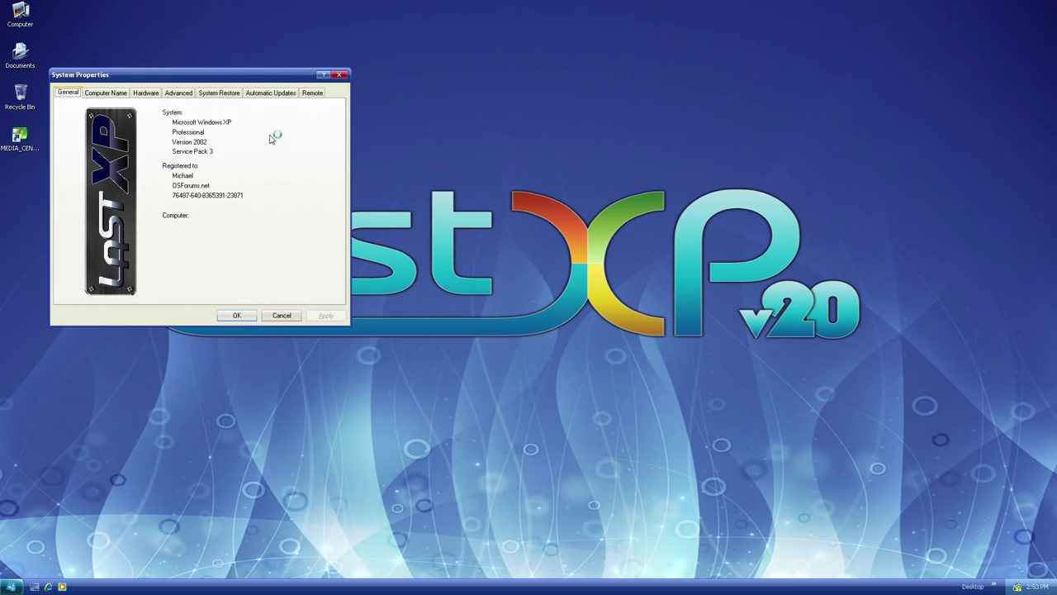
drag(191, 74, 458, 176)
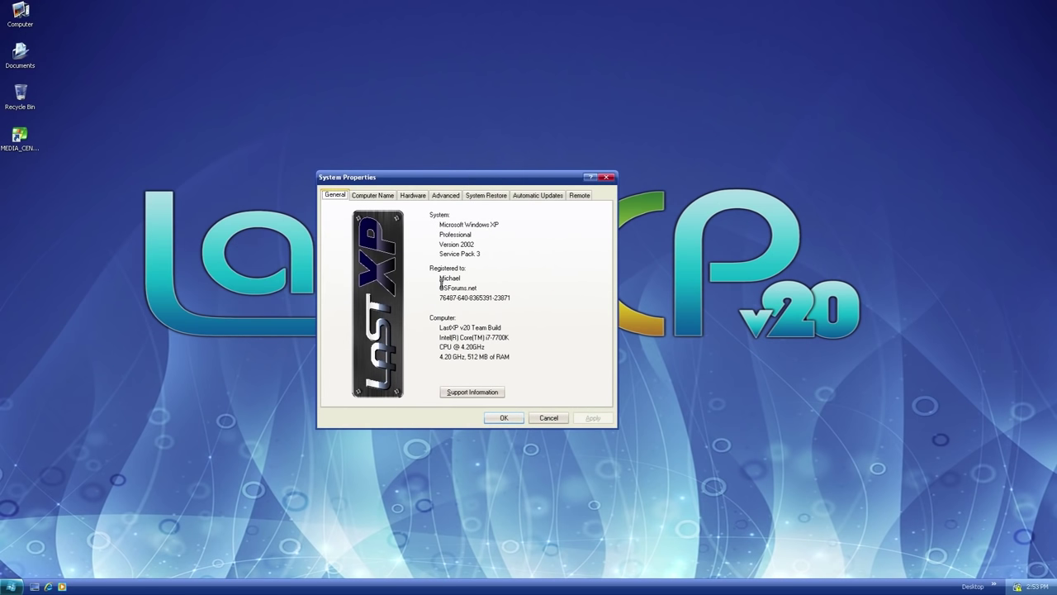
drag(440, 278, 459, 279)
double_click(446, 279)
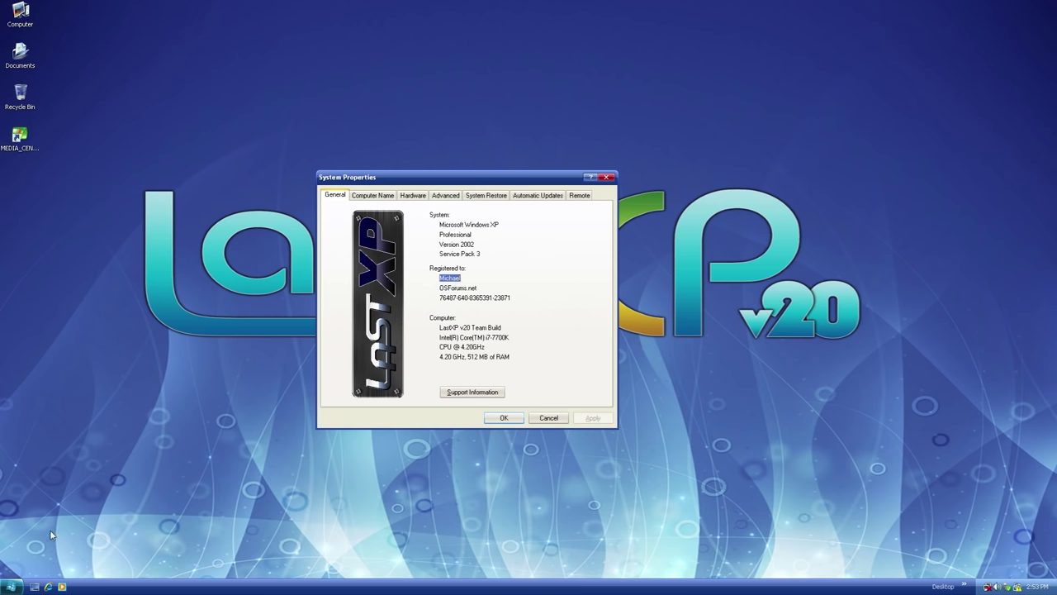
Step: Check the Start menu, view the Computer Name and Hardware pages of System Properties, and close the dialog
click(11, 587)
click(508, 281)
click(370, 195)
click(413, 195)
click(606, 177)
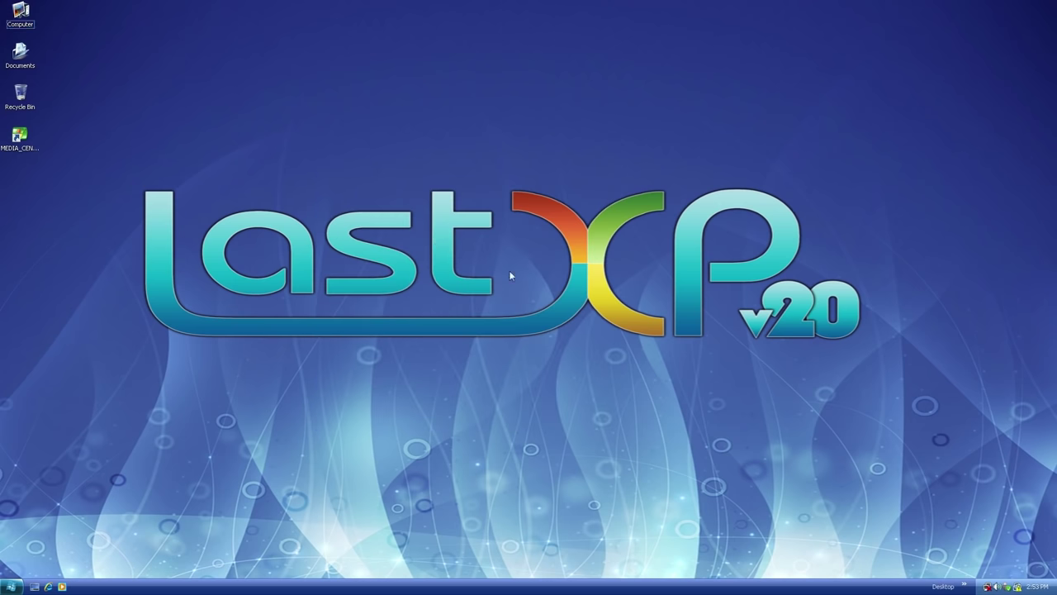
Step: Launch Install Apps (ssWPI) from the LASTXPV20 (D:) disc, select all listed applications and start their installation
key(super+e)
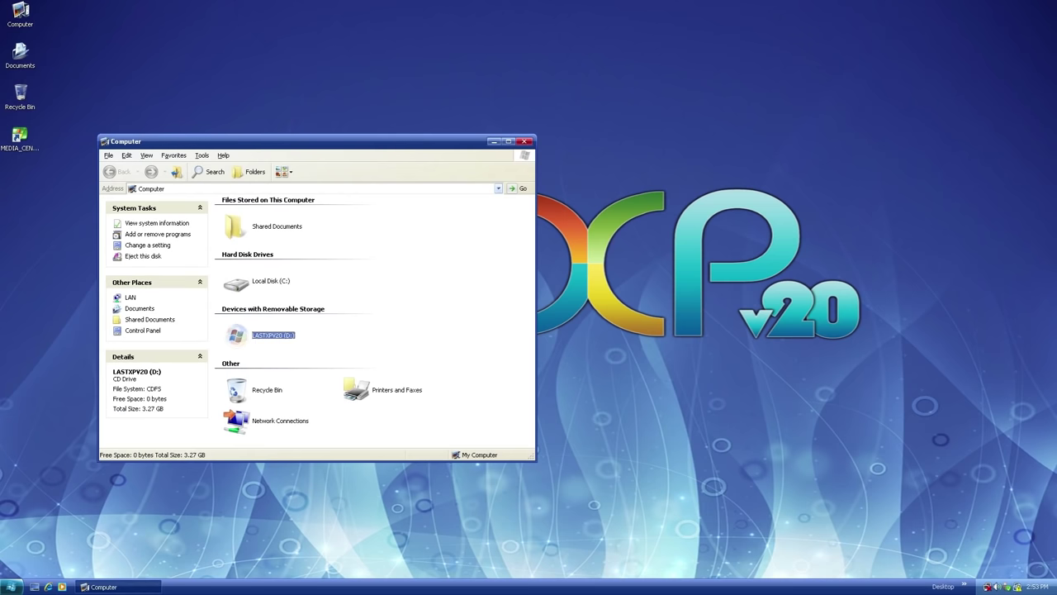
double_click(258, 338)
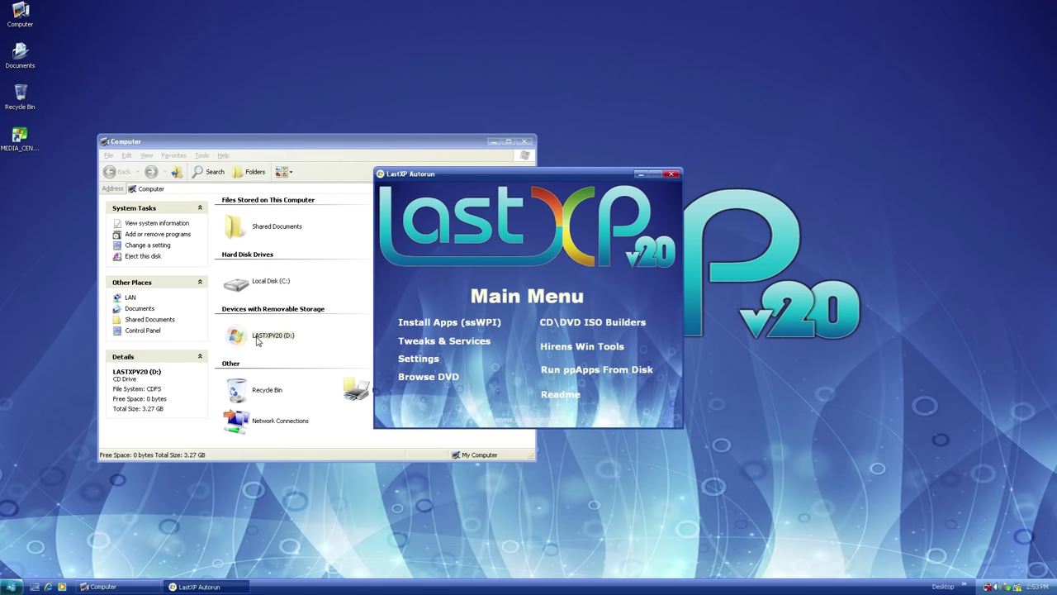
click(433, 327)
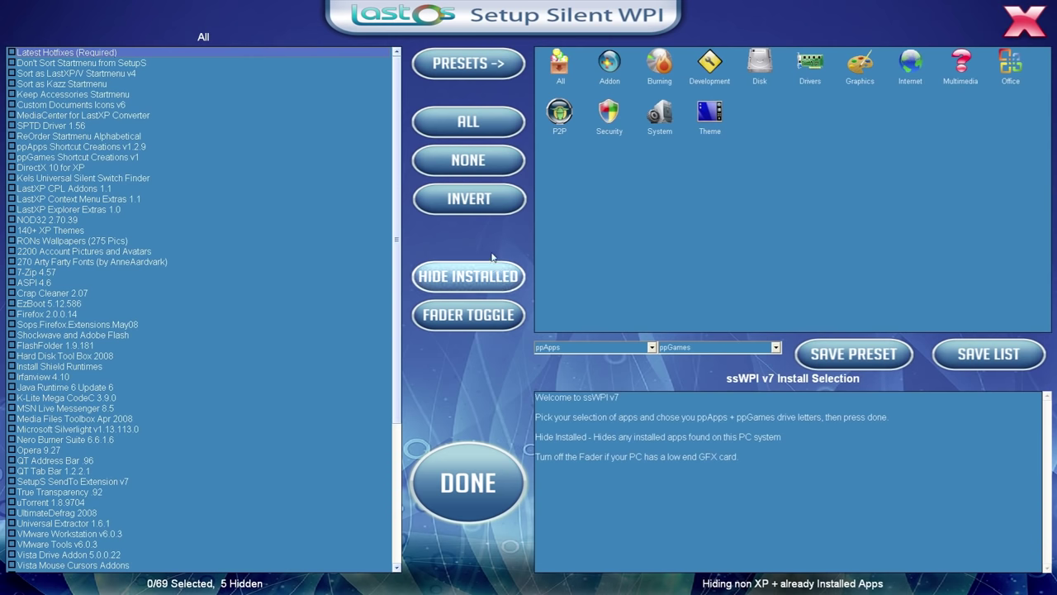
click(468, 122)
click(468, 483)
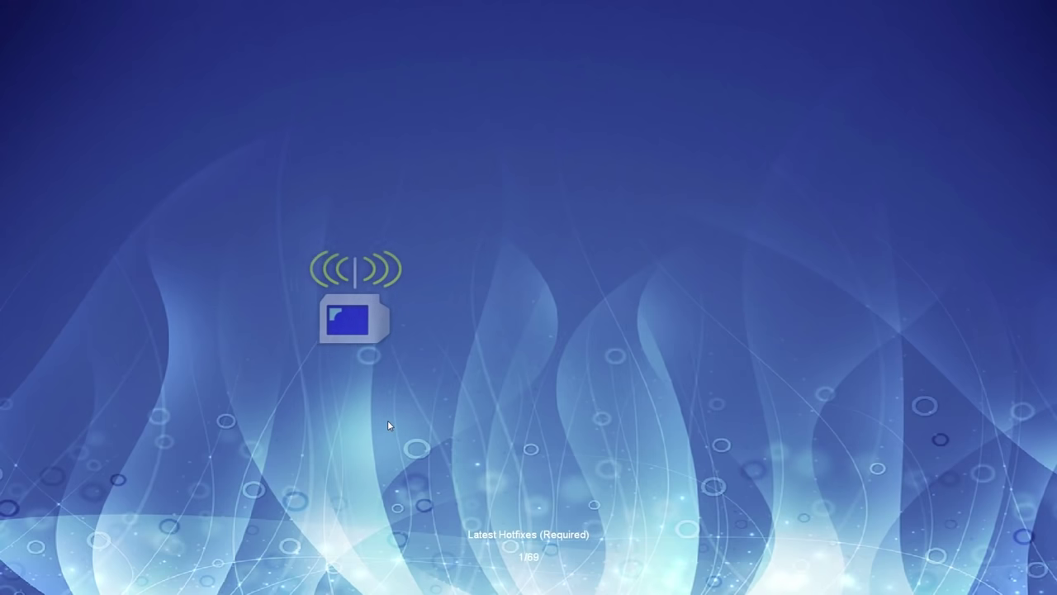